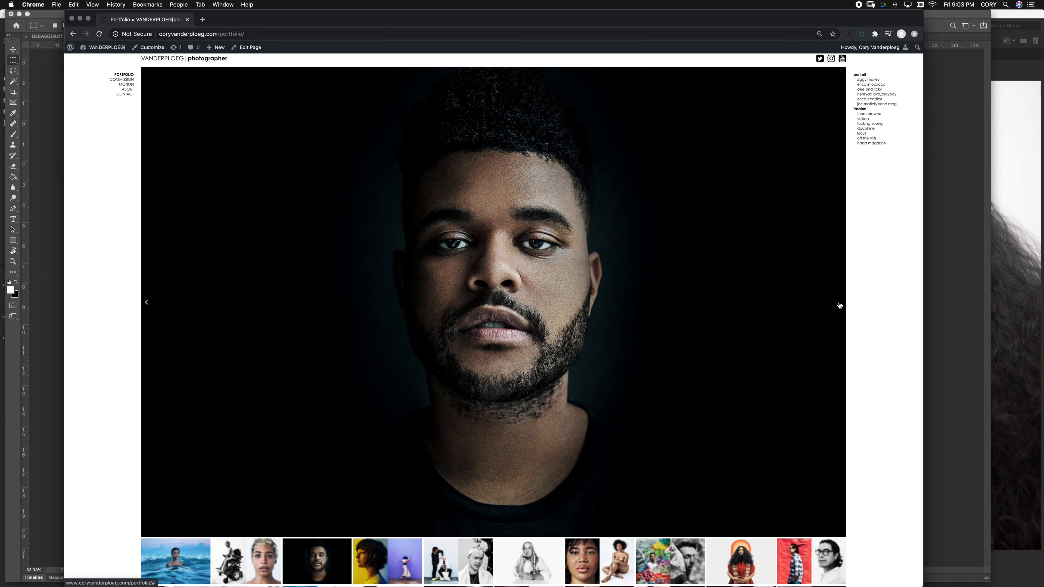
Browse through the images in the photographer's portfolio slideshow
click(839, 305)
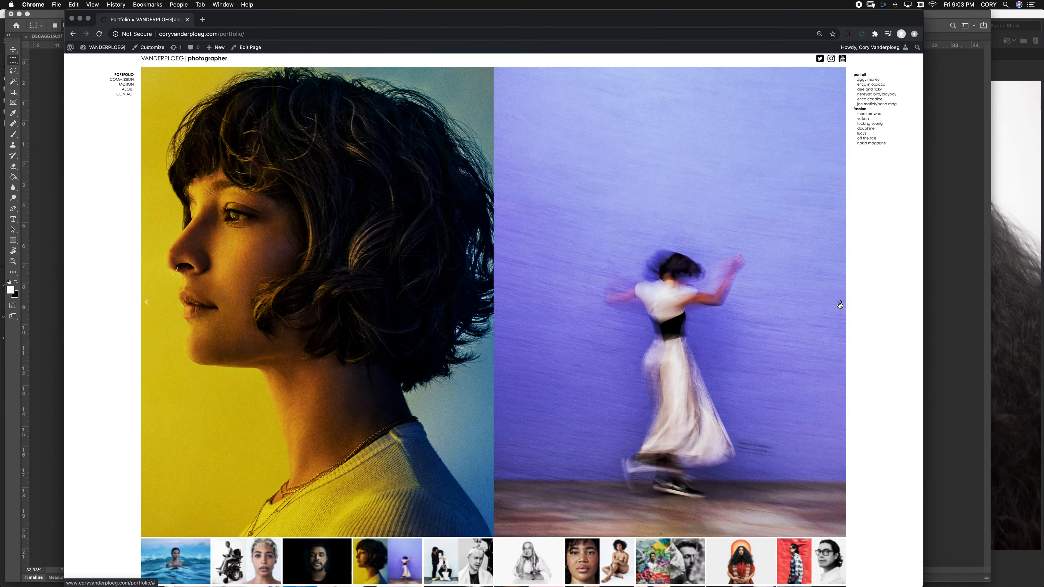
click(840, 305)
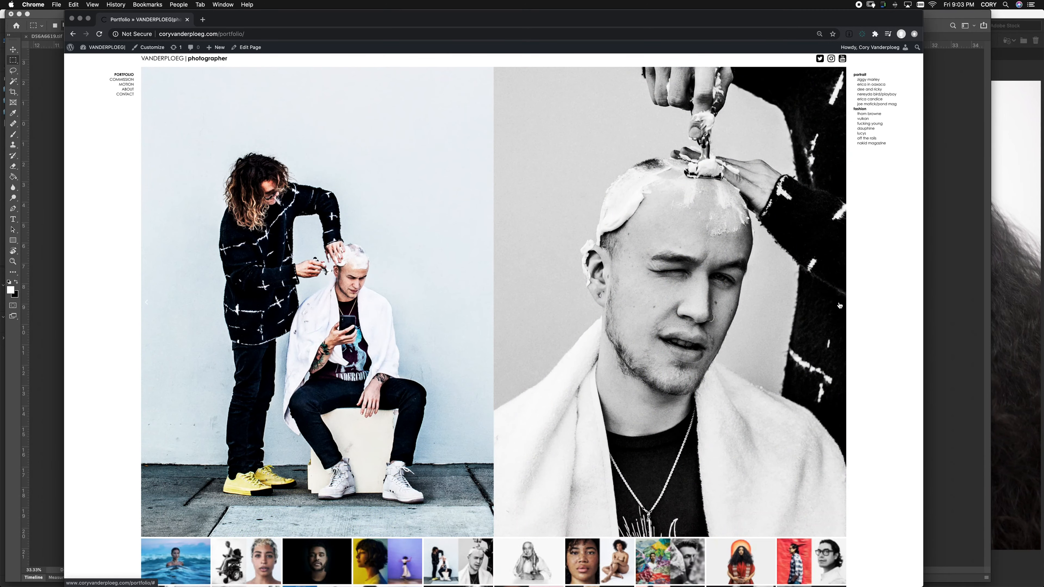
click(840, 305)
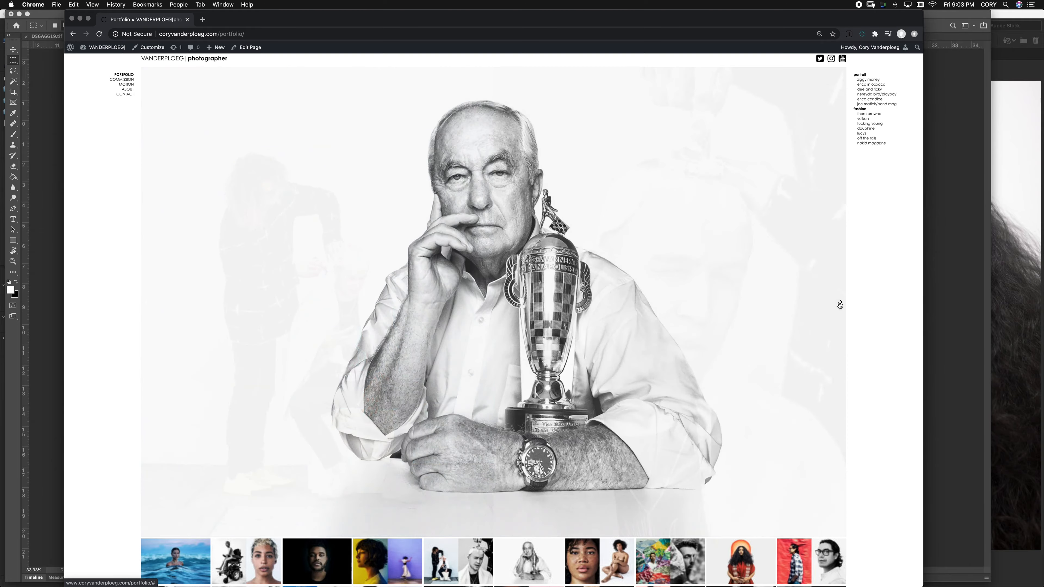
click(840, 305)
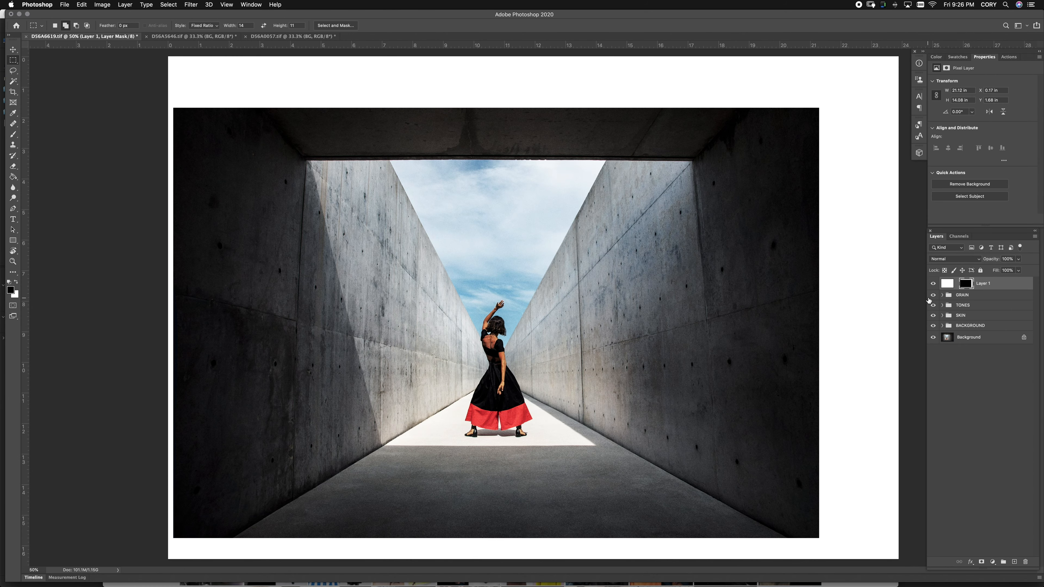
In Photoshop, compare the corridor photo with and without the GRAIN, TONES, SKIN and BACKGROUND groups
drag(933, 295, 932, 325)
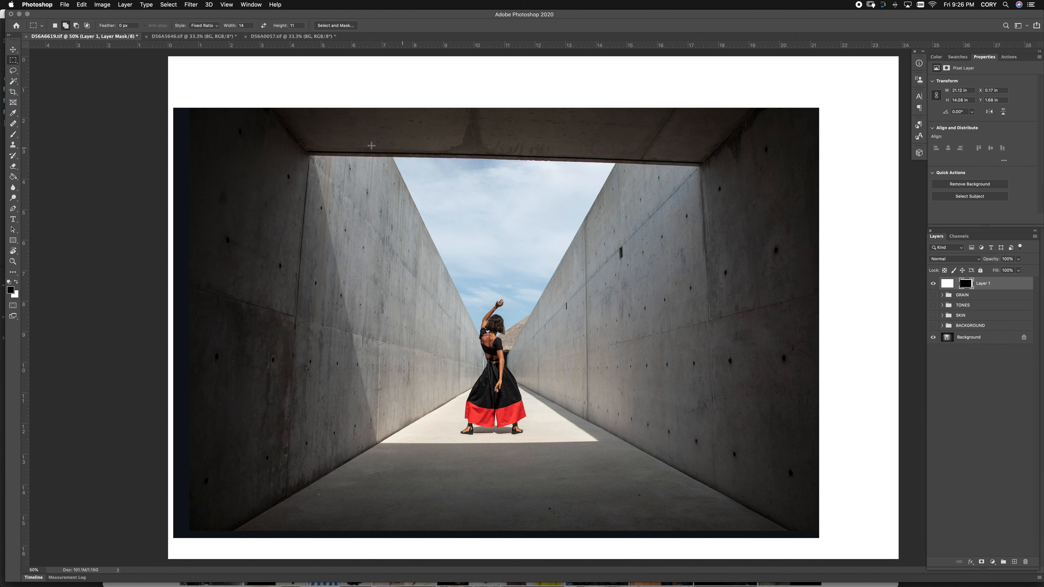
drag(933, 326, 933, 296)
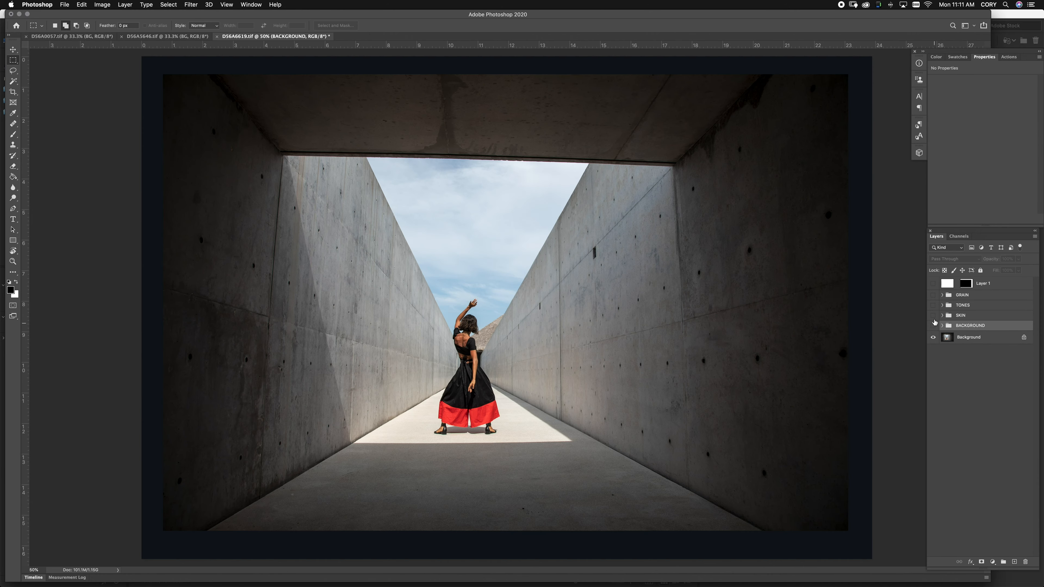
Show the white Layer 1 border and place a vertical and a horizontal guide through the centre of its mask
click(933, 283)
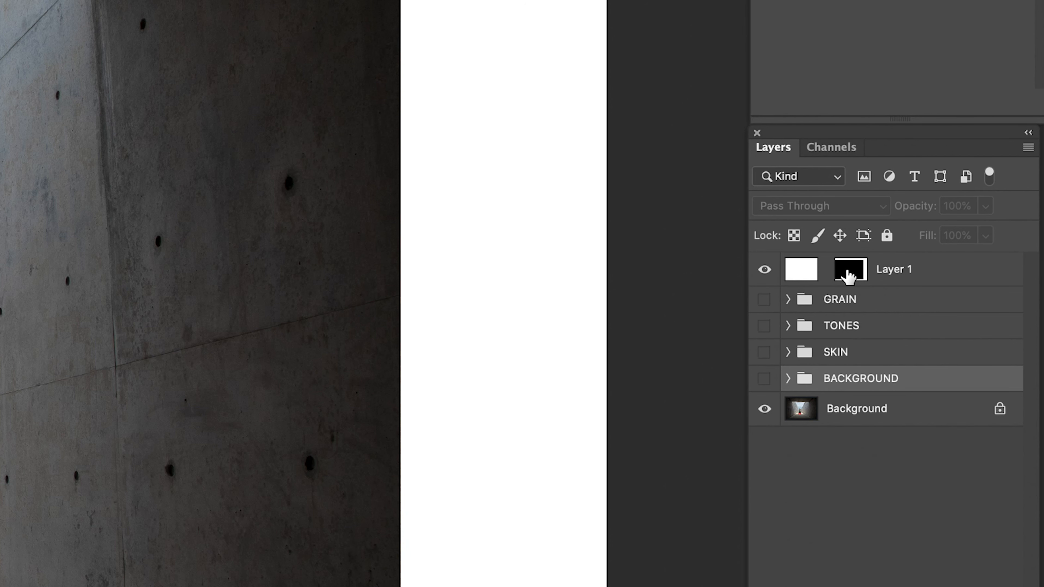
click(966, 284)
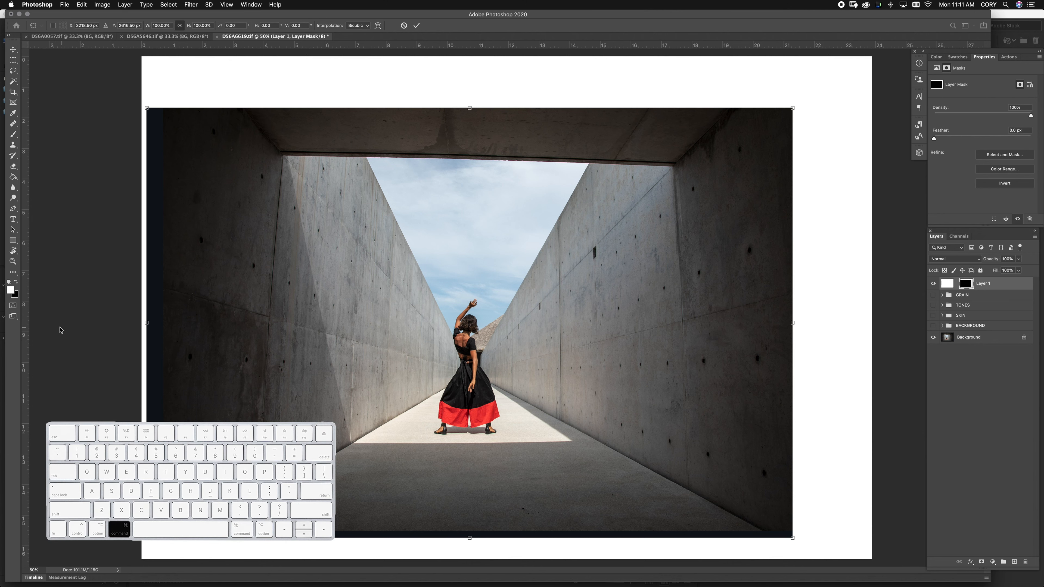
key(super+t)
drag(24, 326, 469, 311)
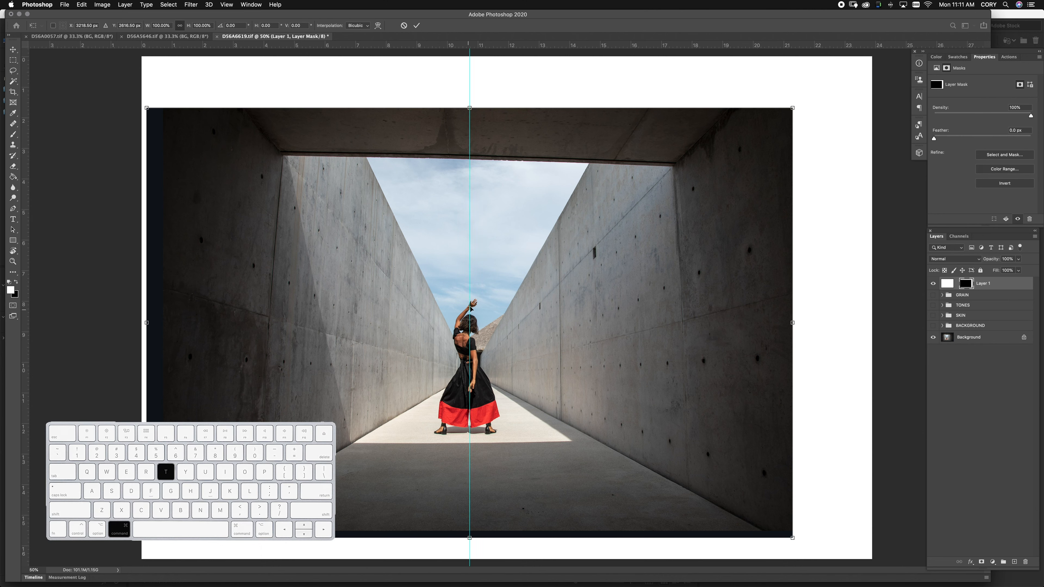
drag(488, 46, 492, 323)
key(super+r)
key(super+r)
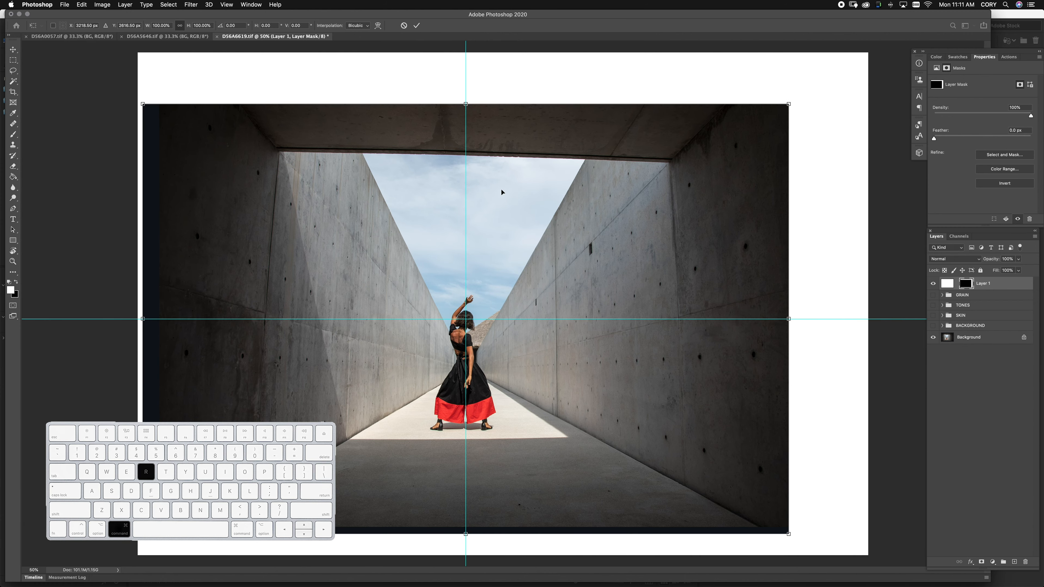
mouse_move(460, 46)
mouse_down()
mouse_move(466, 143)
mouse_move(462, 45)
mouse_up()
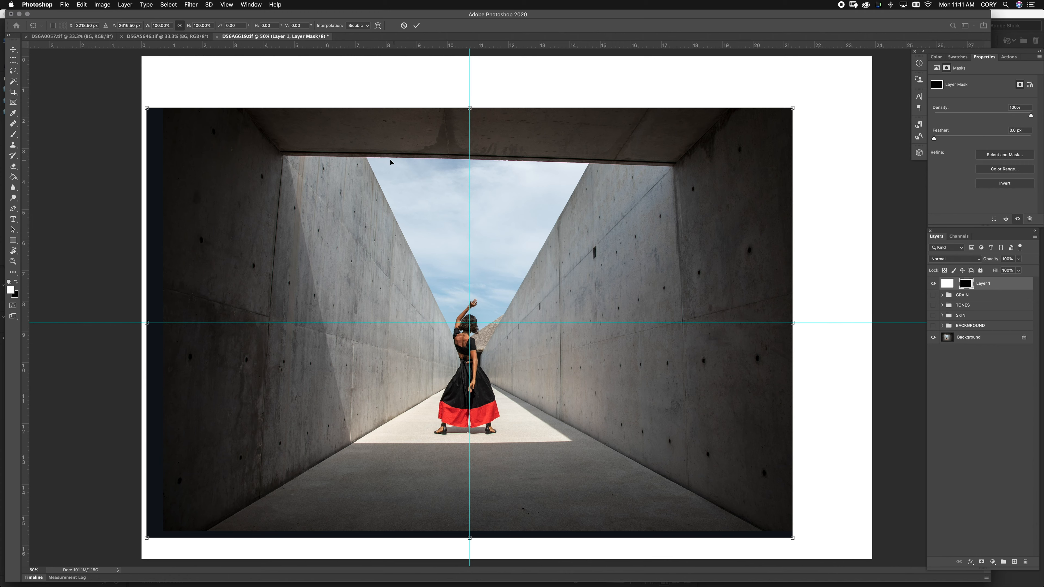
Clear the centre guides and place horizontal guides at the underside of the ceiling beam and the shadow line on the floor
click(227, 4)
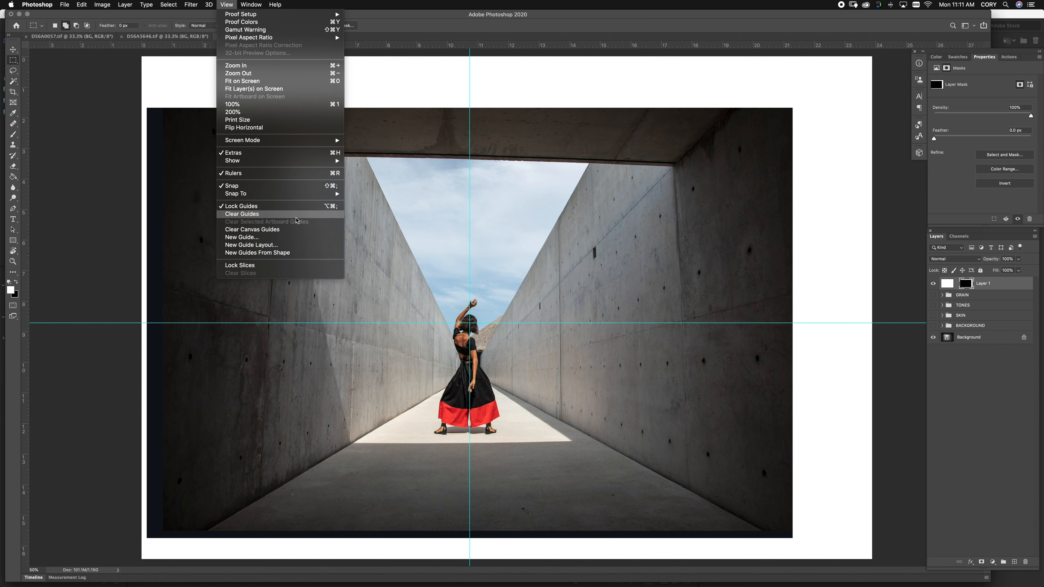
click(293, 217)
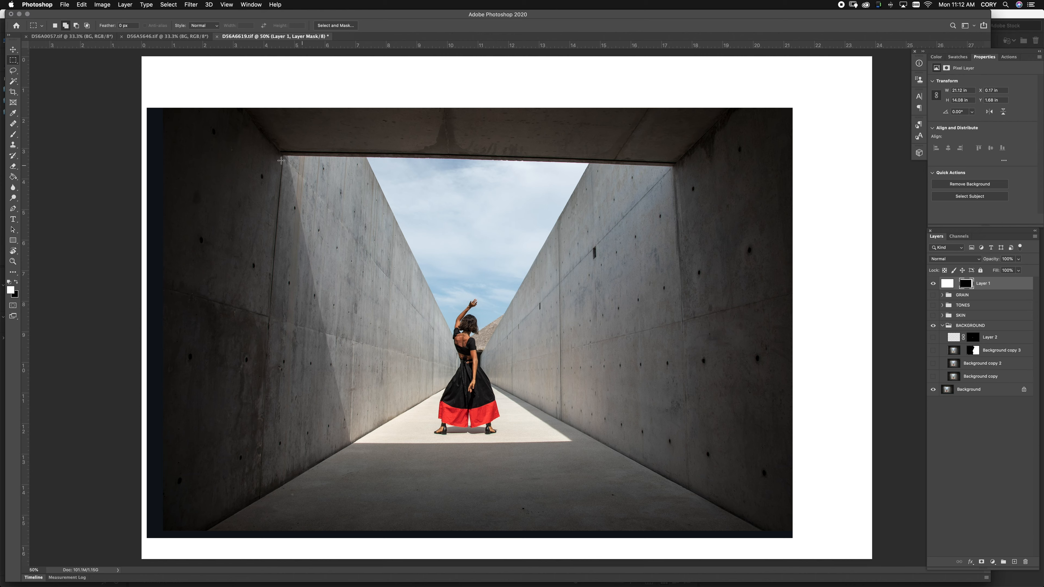
drag(434, 45, 437, 161)
drag(451, 48, 461, 443)
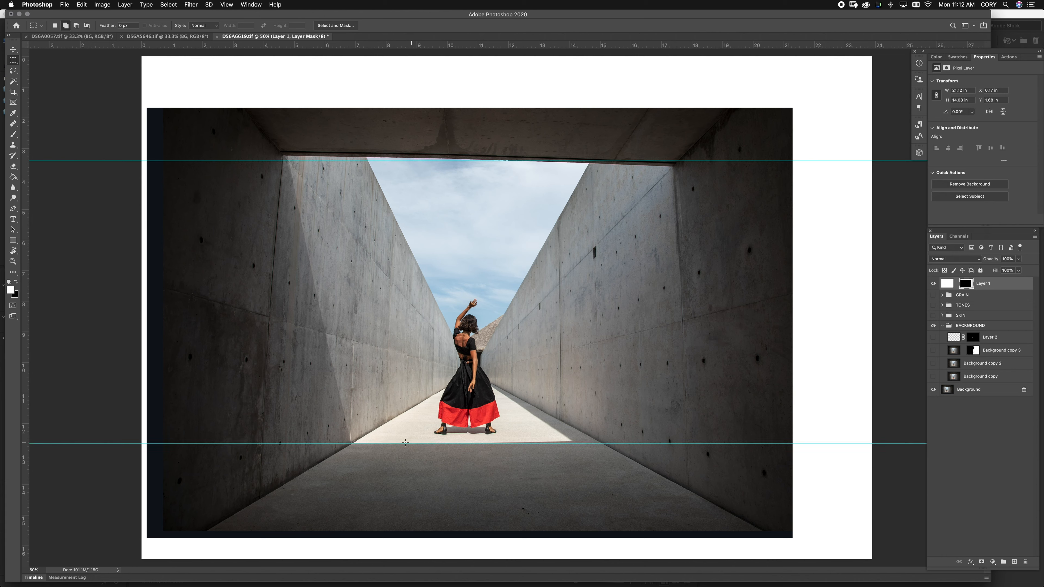
click(983, 391)
click(933, 284)
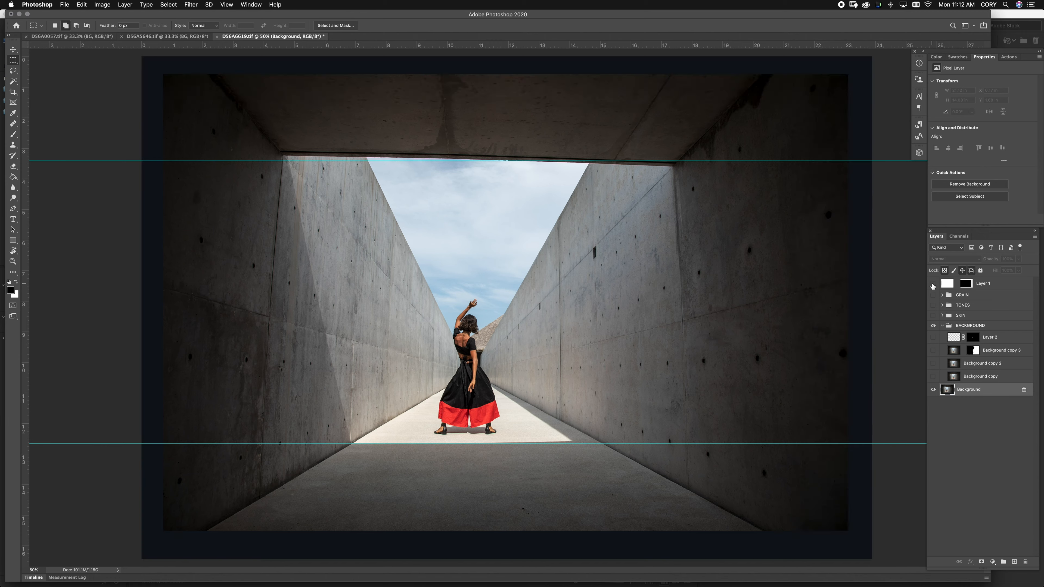
click(933, 284)
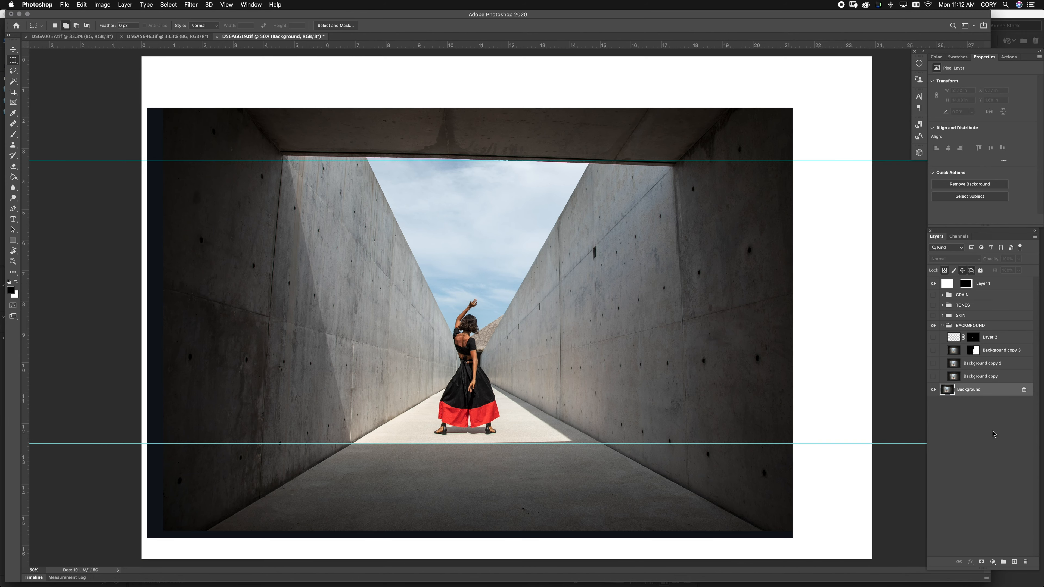
key(super+alt+shift+e)
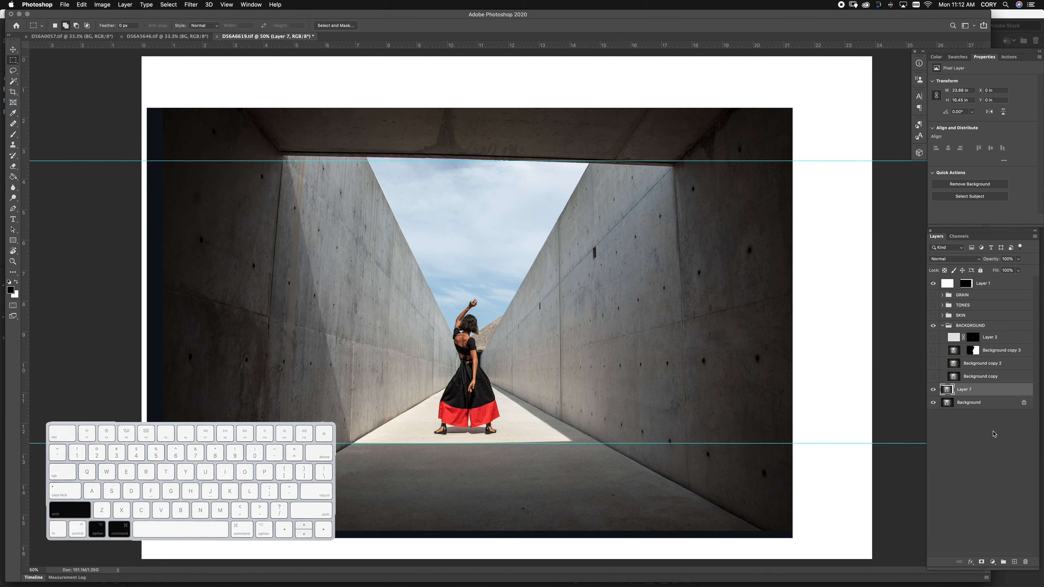
click(933, 283)
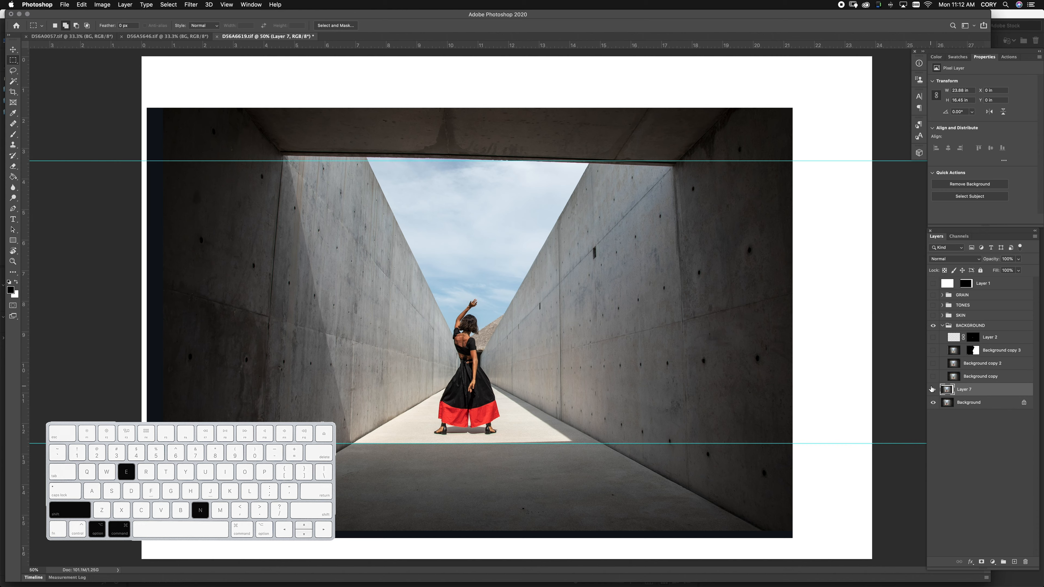
click(932, 389)
click(932, 389)
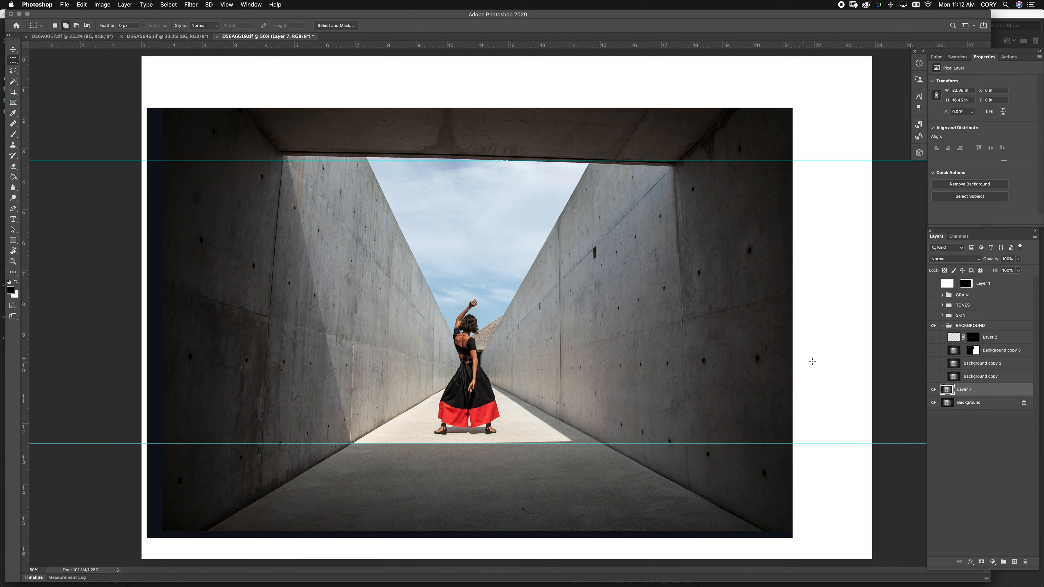
key(Delete)
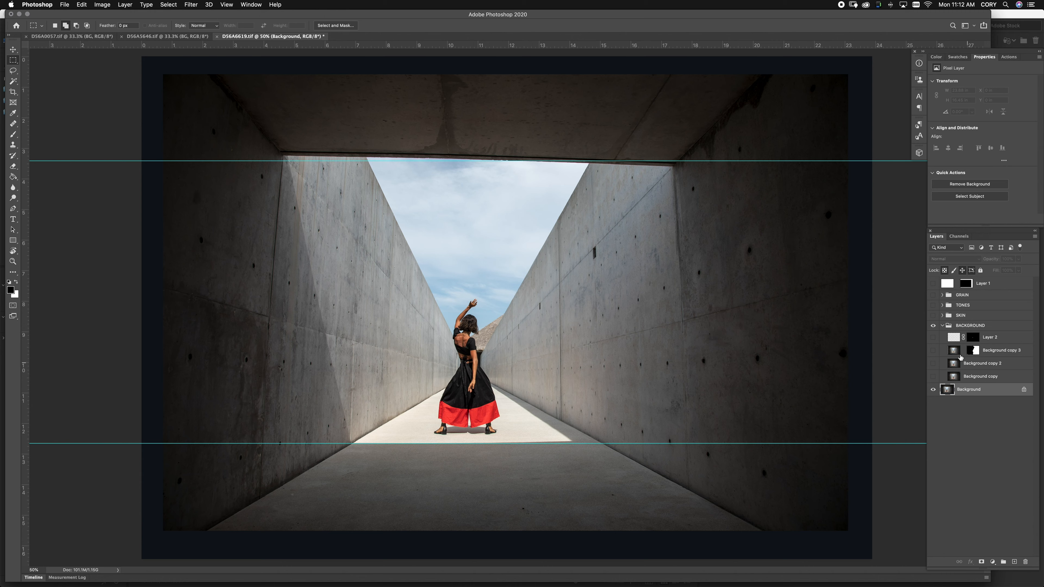
Hide Layer 1 and stamp the visible image onto a new layer directly above Background
click(933, 286)
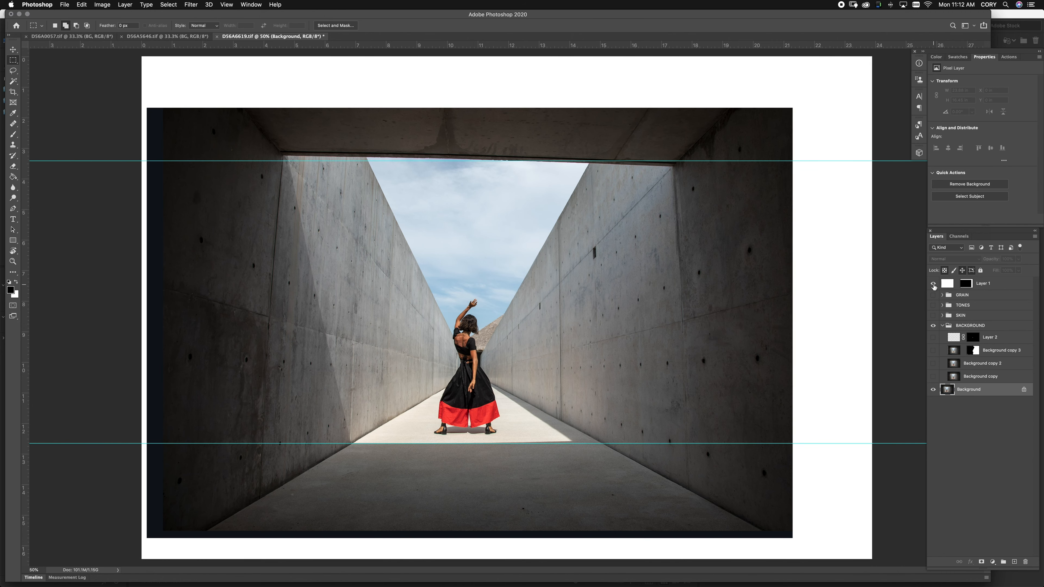
click(933, 284)
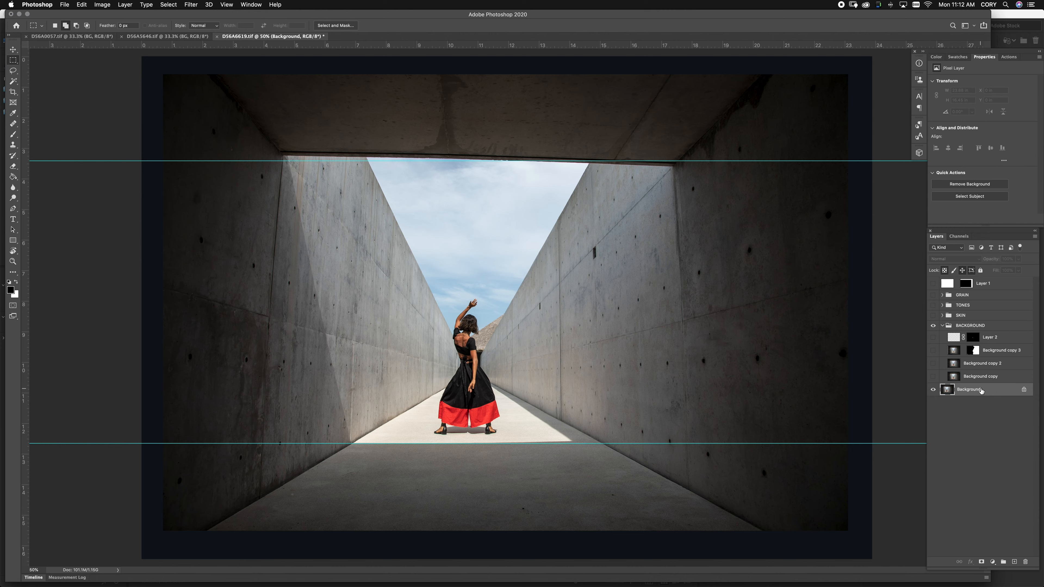
key(super+alt+shift+e)
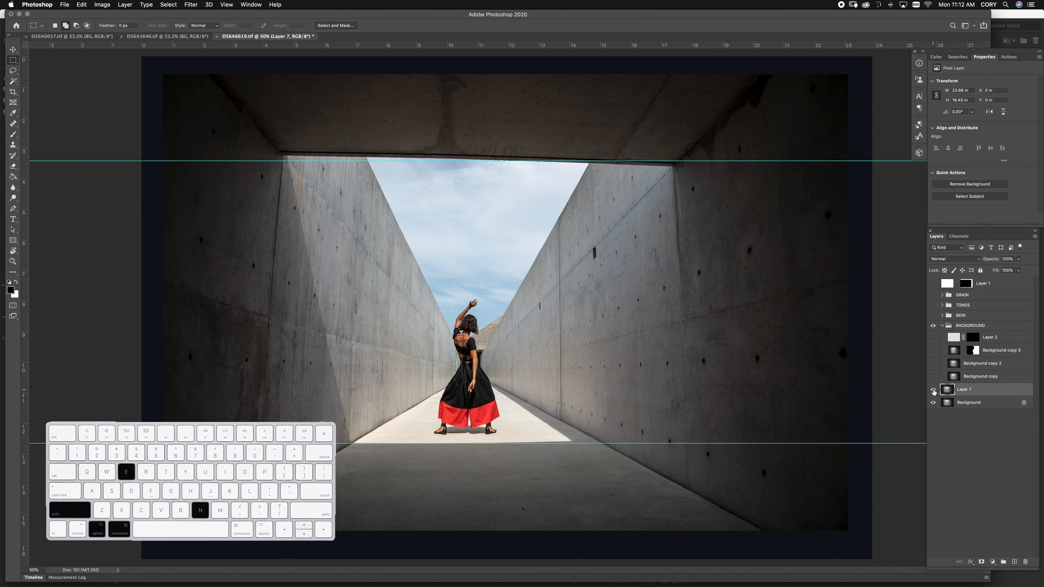
Start a warp on the stamped layer and pull its upper-left corner down to align the ceiling beam with the guide
key(super+t)
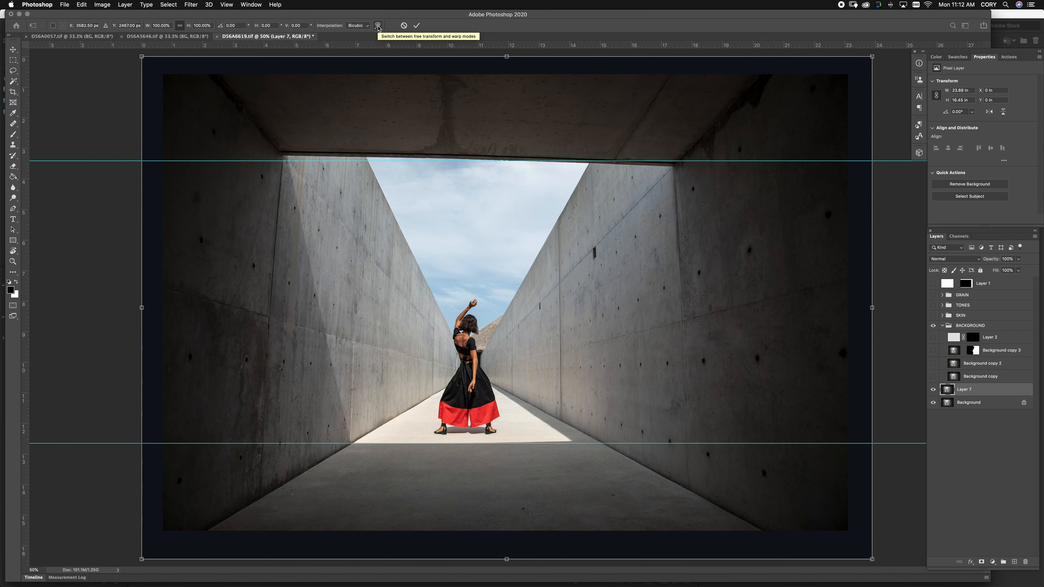
click(378, 26)
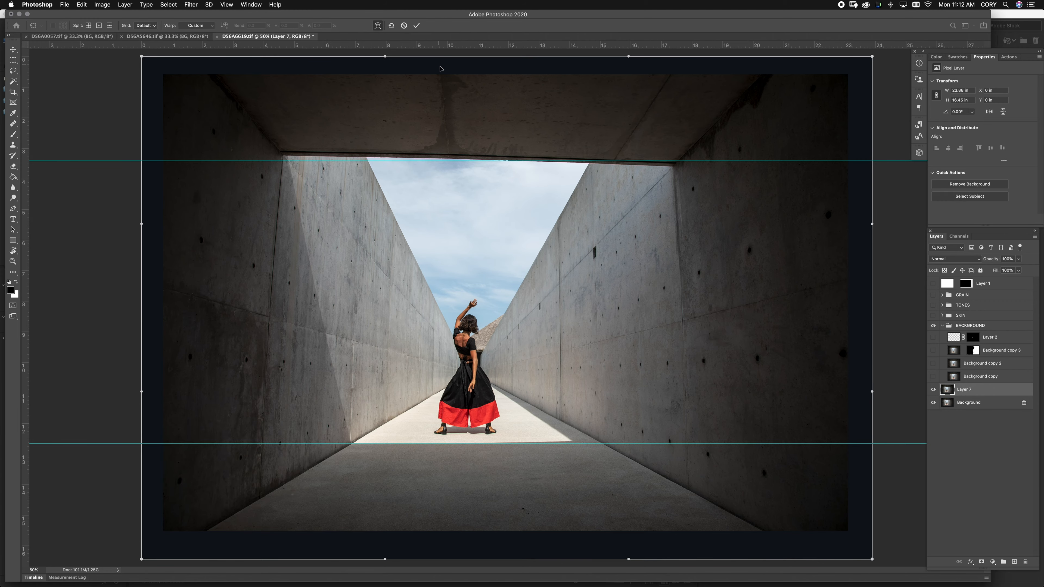
key(super+minus)
drag(263, 140, 285, 157)
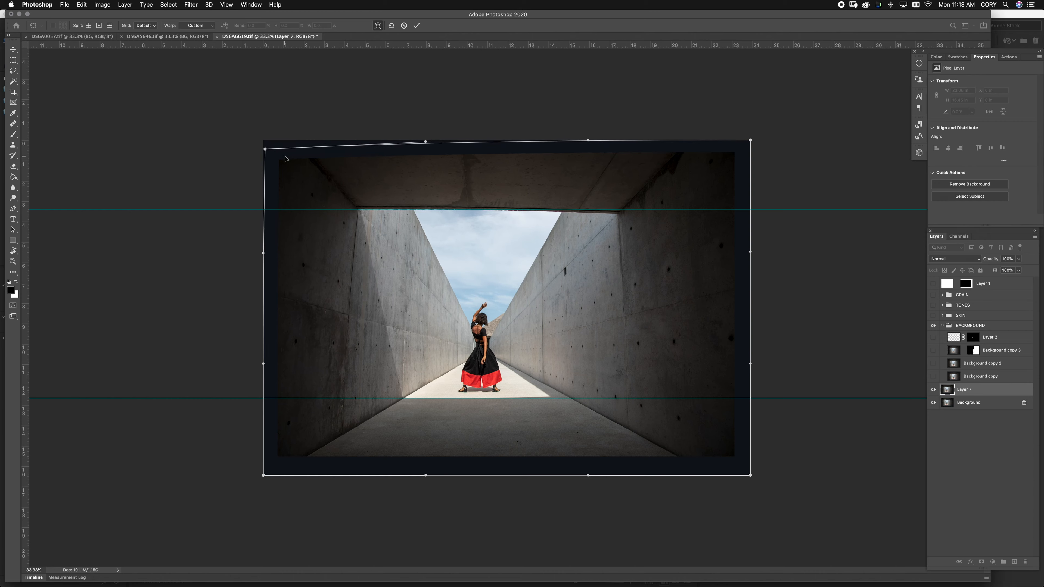
drag(474, 331, 476, 337)
key(super+z)
Raise the warp's upper-right corner and adjust its top edge and lower-right corner to level the beam and floor line with the guides
mouse_move(750, 142)
mouse_down()
mouse_move(749, 129)
mouse_move(742, 151)
mouse_up()
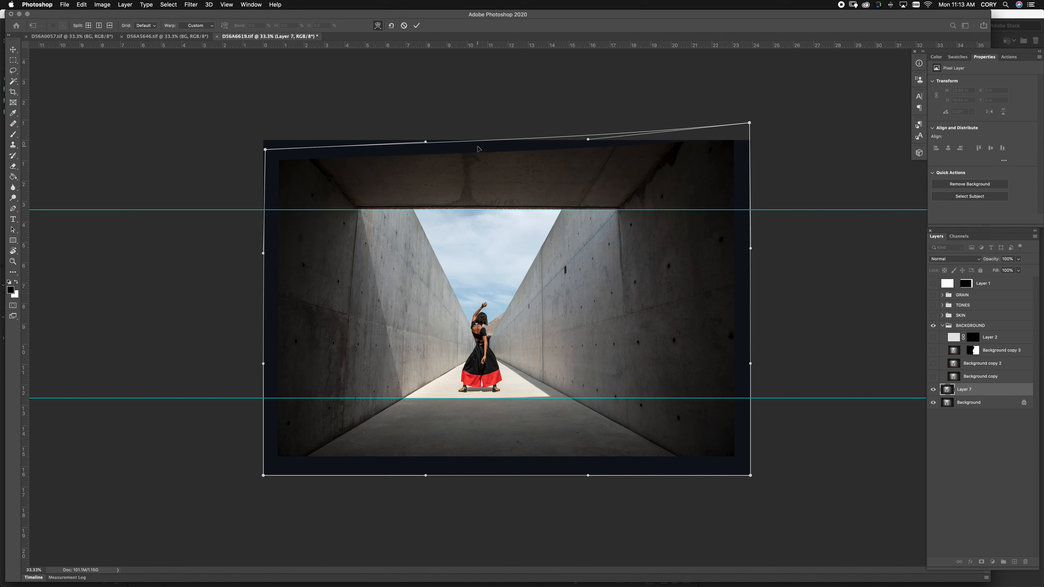
drag(478, 149, 478, 151)
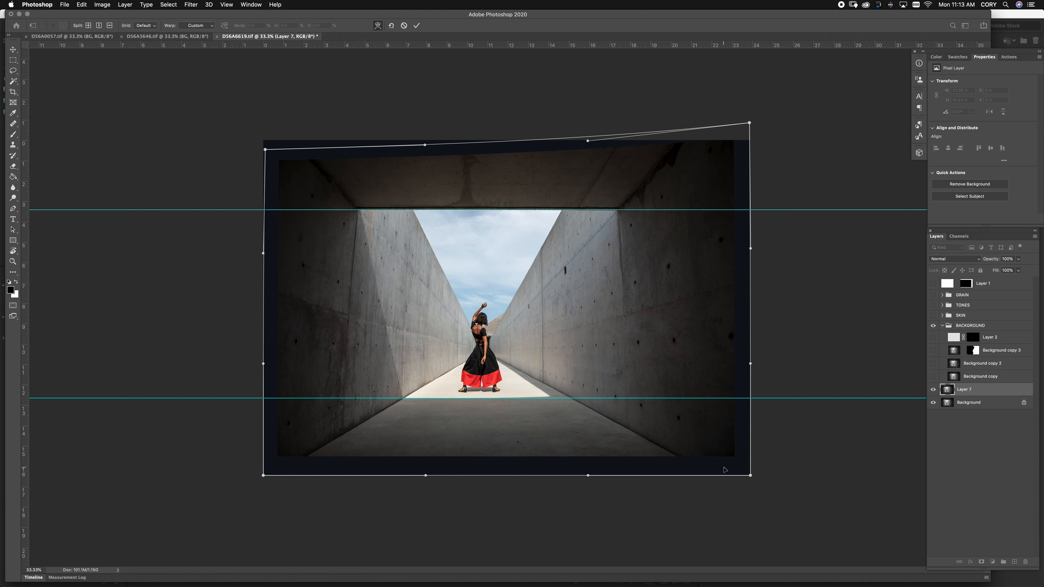
drag(746, 468, 748, 471)
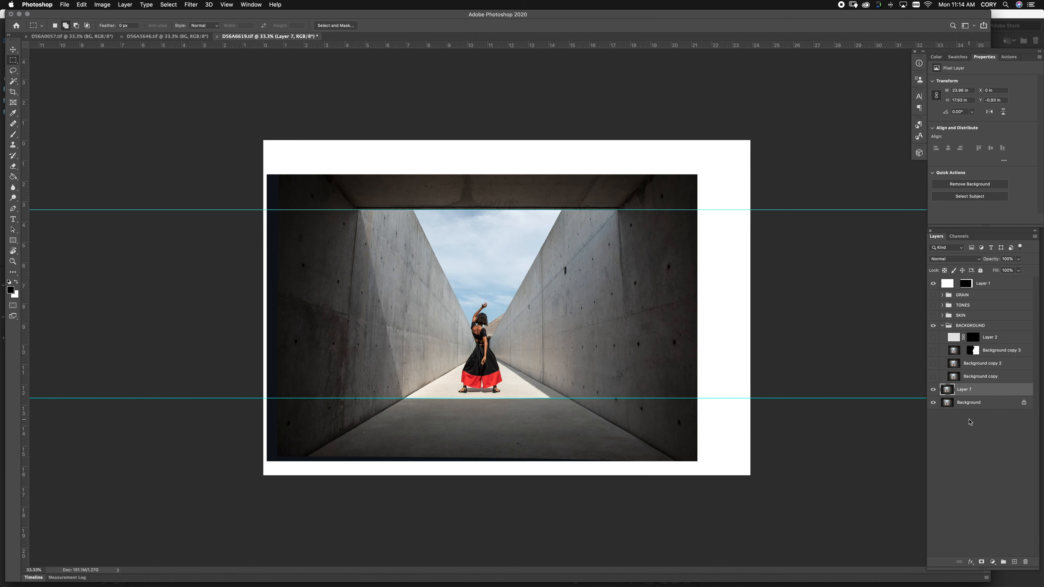
Open Liquify on the warped layer and enlarge the brush size to 900
key(shift+super+a)
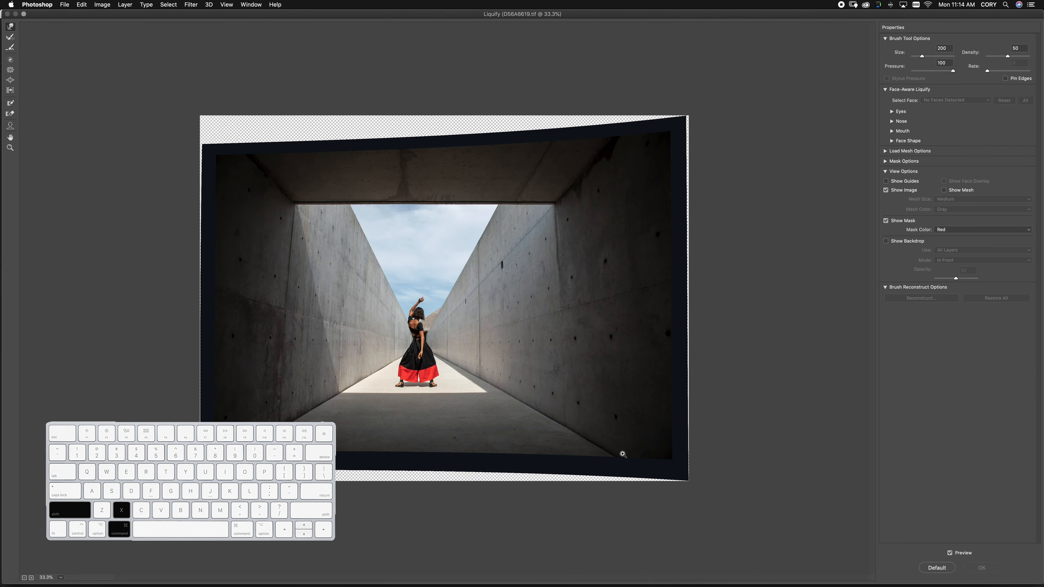
key(bracketright)
key(bracketright)
key(bracketright)
key(bracketright)
key(bracketright)
key(bracketright)
key(bracketright)
key(bracketright)
key(bracketright)
key(bracketright)
key(bracketright)
key(bracketright)
key(bracketright)
key(bracketright)
key(bracketright)
key(bracketright)
key(bracketright)
key(bracketright)
key(bracketright)
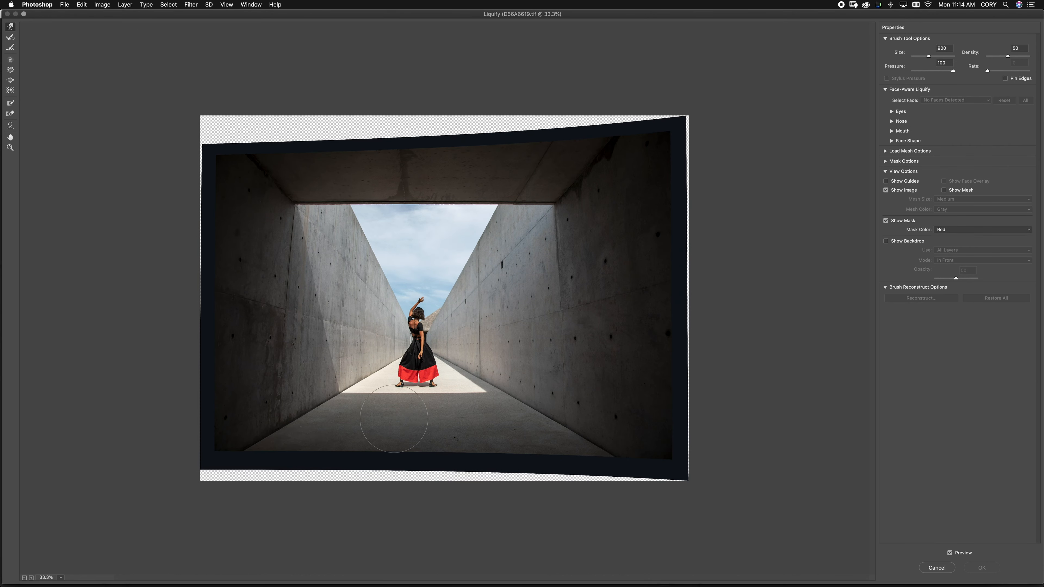
Enlarge the Liquify brush to 2200 and push the photo's lower-left corner and bottom edge outward over the dark border
drag(251, 390, 252, 391)
key(w)
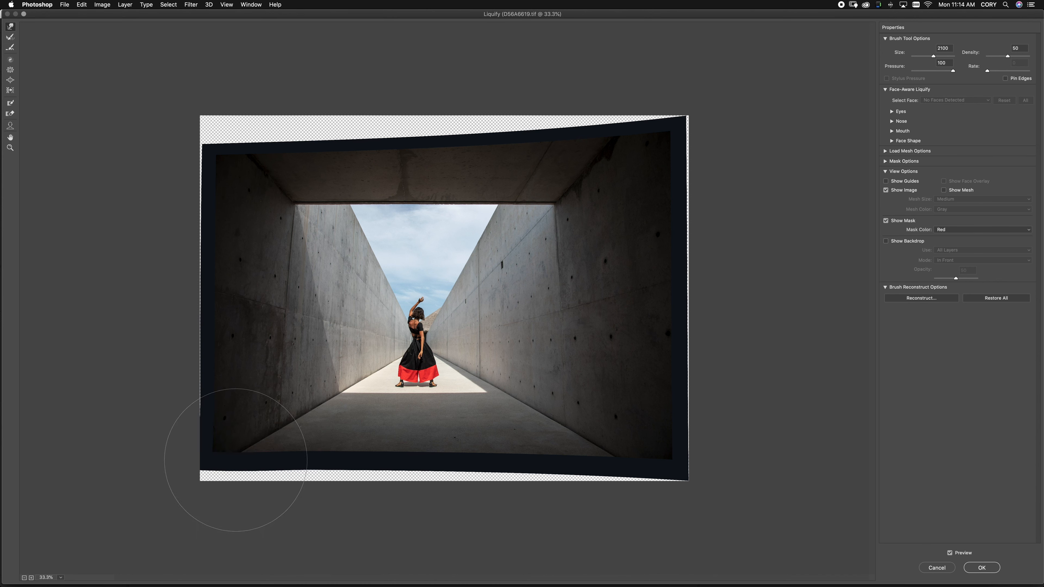
key(bracketright)
key(bracketright)
key(bracketright)
drag(239, 458, 236, 457)
key(bracketleft)
key(bracketleft)
mouse_move(305, 481)
mouse_down()
mouse_move(327, 490)
mouse_move(610, 485)
mouse_move(634, 466)
mouse_move(511, 484)
mouse_move(396, 477)
mouse_up()
key(bracketright)
key(bracketright)
key(bracketright)
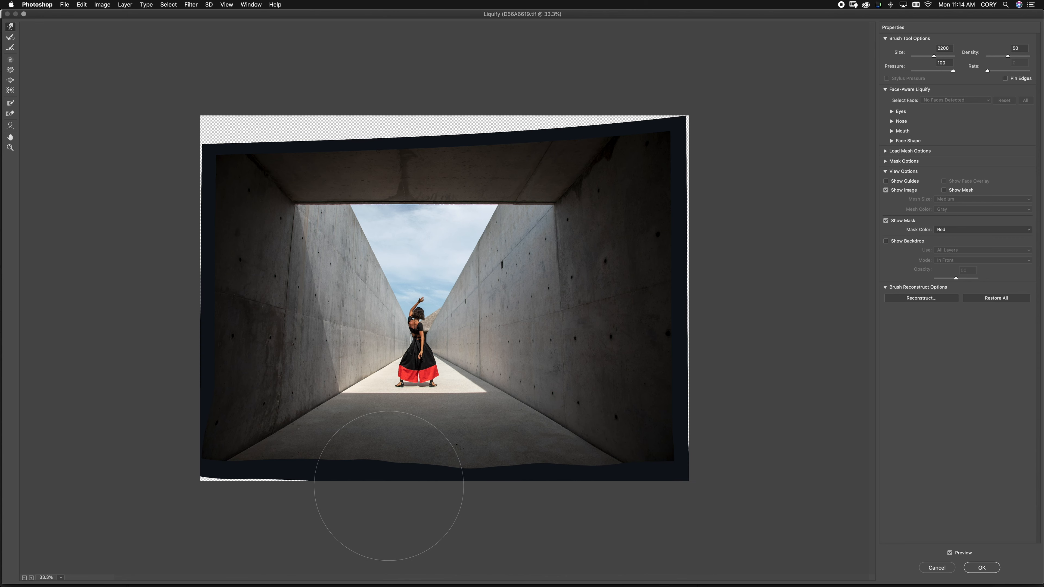
Push the photo's left edge outward with a larger brush, apply Liquify and compare the layer with the original
key(bracketright)
key(bracketright)
key(bracketright)
mouse_move(204, 364)
mouse_down()
mouse_move(157, 386)
mouse_move(184, 322)
mouse_move(185, 284)
mouse_move(174, 284)
mouse_move(211, 190)
mouse_move(217, 156)
mouse_move(206, 142)
mouse_move(214, 179)
mouse_move(196, 276)
mouse_up()
drag(182, 315, 173, 315)
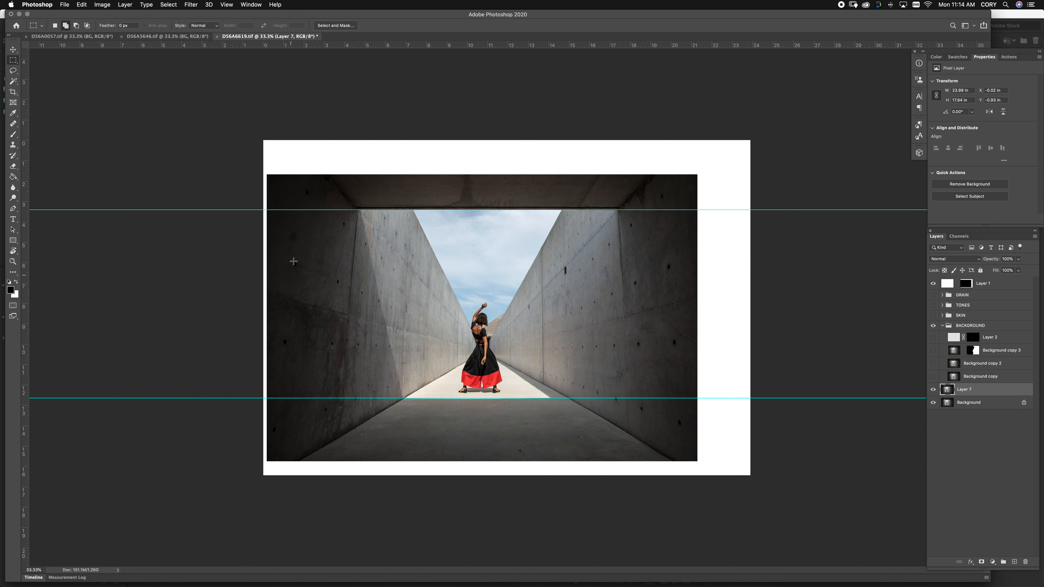
click(933, 390)
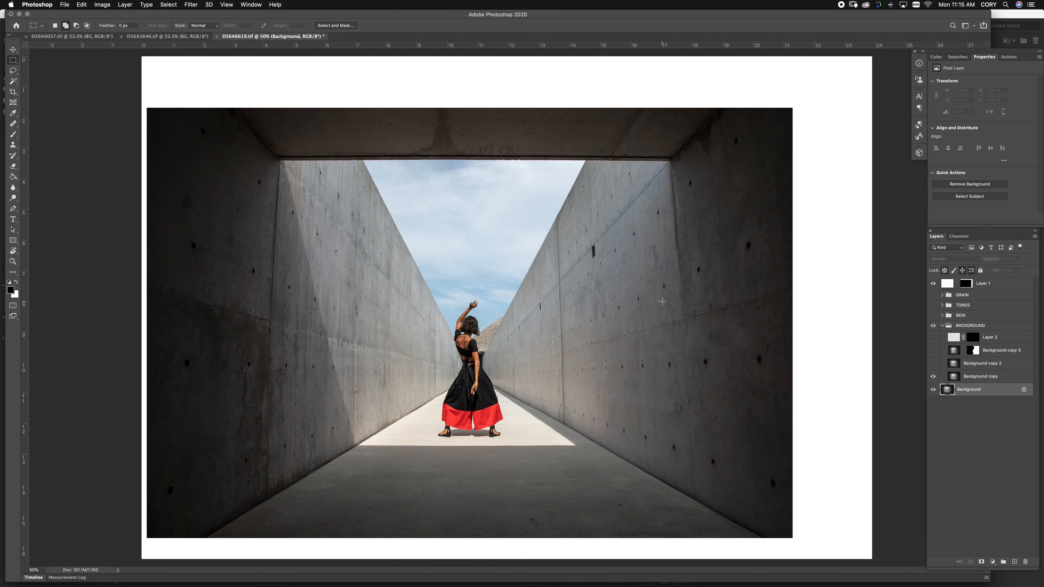
Duplicate the Background copy layer and open the duplicate in Liquify, framing the dancer at 200%
key(super+equal)
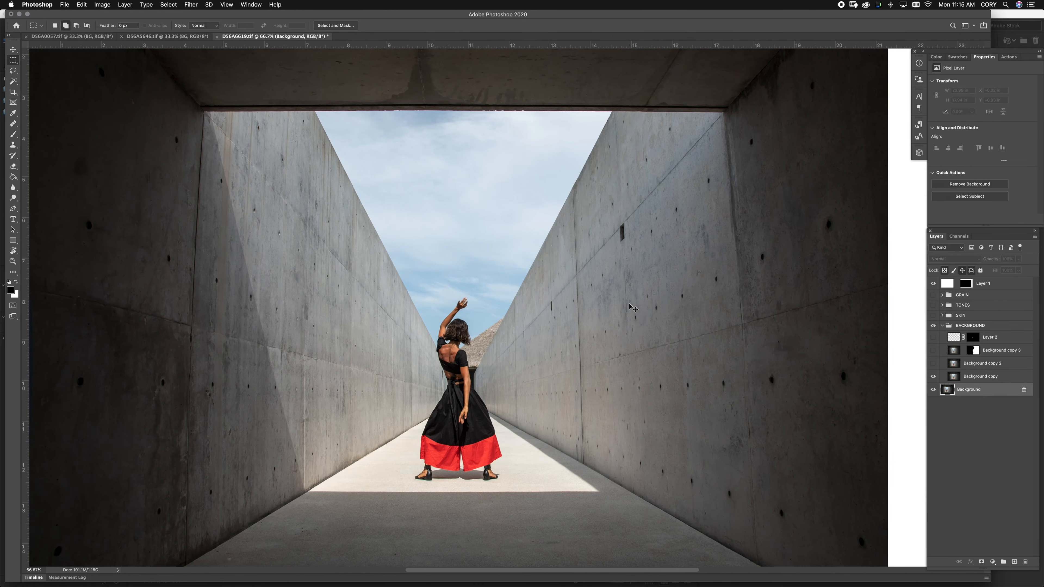
key(super+equal)
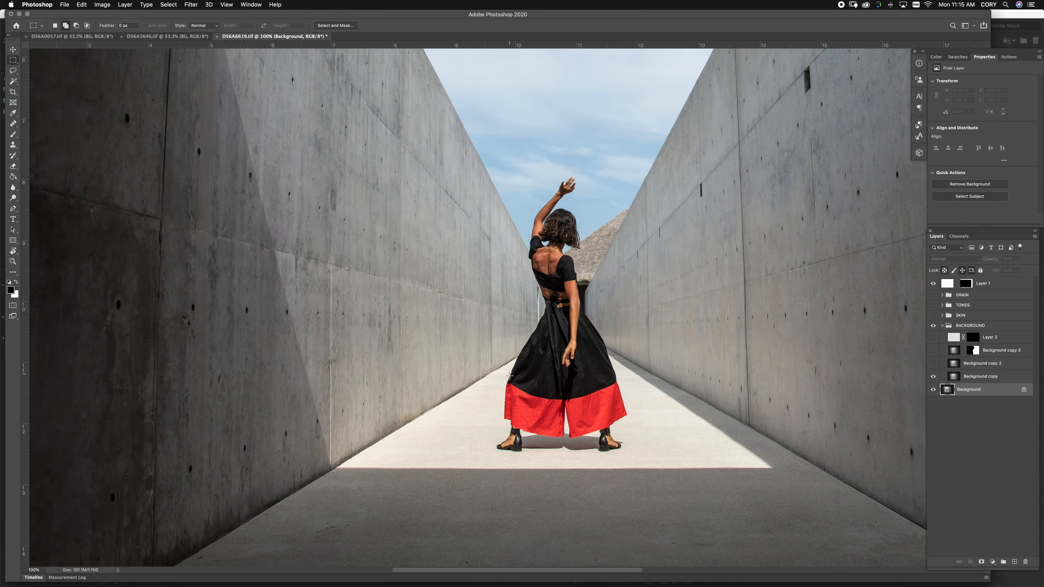
drag(1008, 378, 1014, 562)
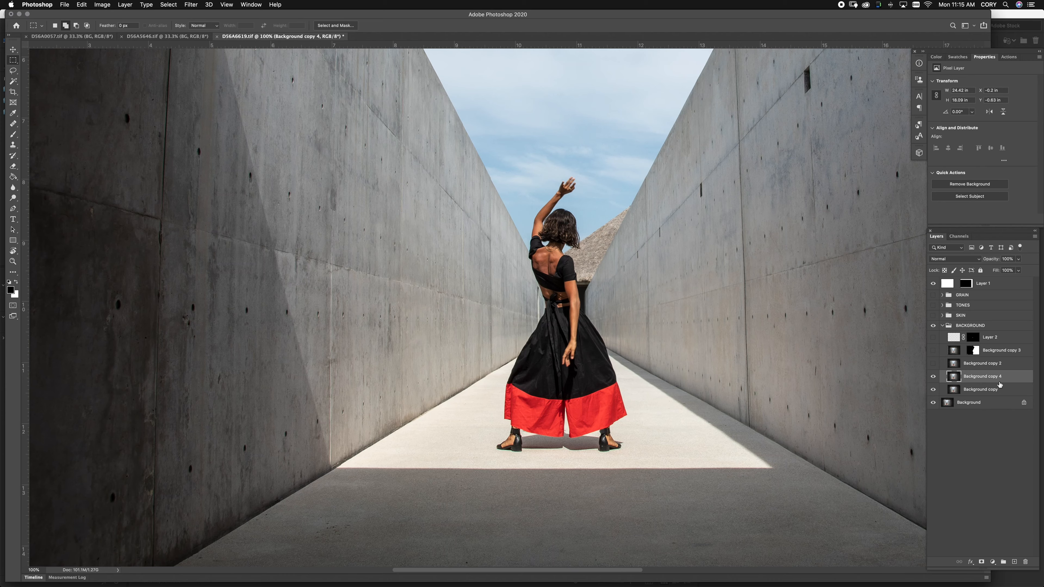
key(shift+super+x)
key(super+equal)
key(super+equal)
key(super+equal)
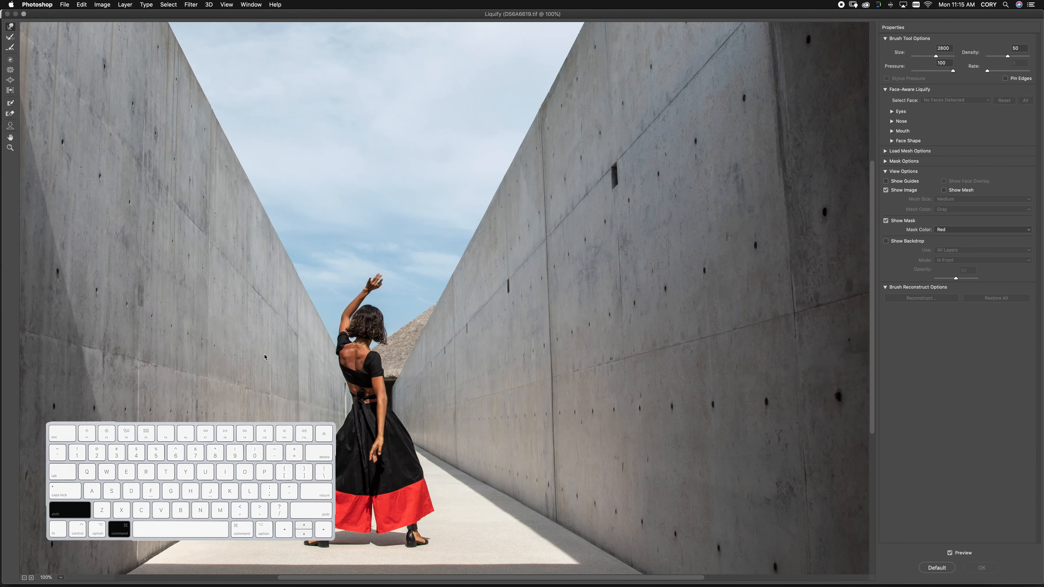
drag(239, 388, 313, 234)
mouse_move(354, 304)
mouse_down()
mouse_move(395, 194)
mouse_move(424, 156)
mouse_up()
Reduce the Liquify brush to 80, nudge the skirt's upper-left edge outward and undo that push
key(bracketleft)
key(bracketleft)
key(bracketleft)
key(bracketleft)
key(bracketleft)
key(bracketleft)
key(bracketleft)
key(bracketleft)
key(bracketleft)
key(bracketleft)
key(bracketleft)
key(bracketleft)
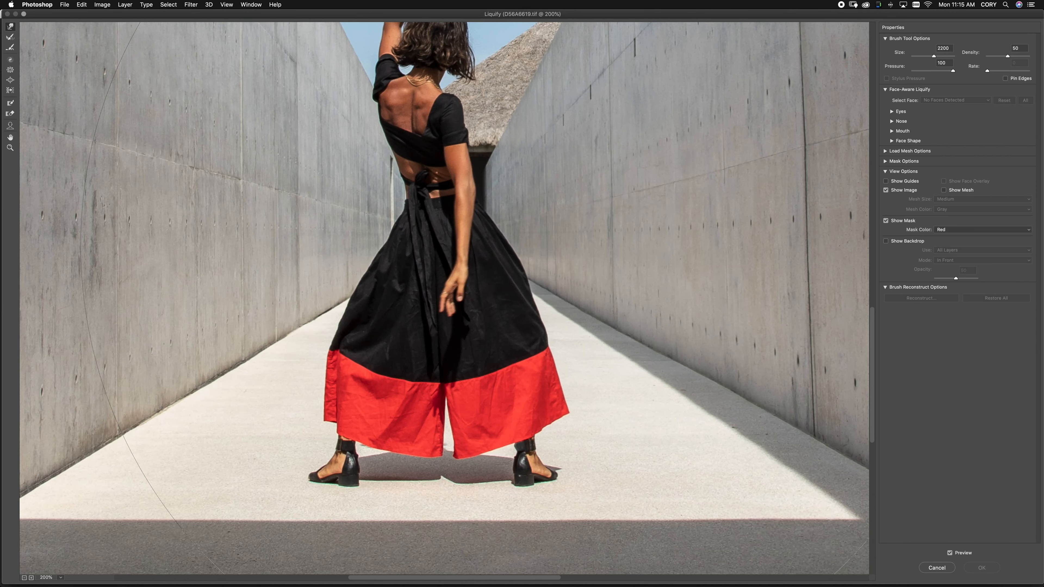
key(p)
key(bracketleft)
key(bracketleft)
key(bracketleft)
key(bracketleft)
key(bracketleft)
key(bracketleft)
key(bracketleft)
key(bracketleft)
key(bracketleft)
key(bracketleft)
key(bracketleft)
key(bracketleft)
key(bracketleft)
key(bracketleft)
key(bracketleft)
key(bracketleft)
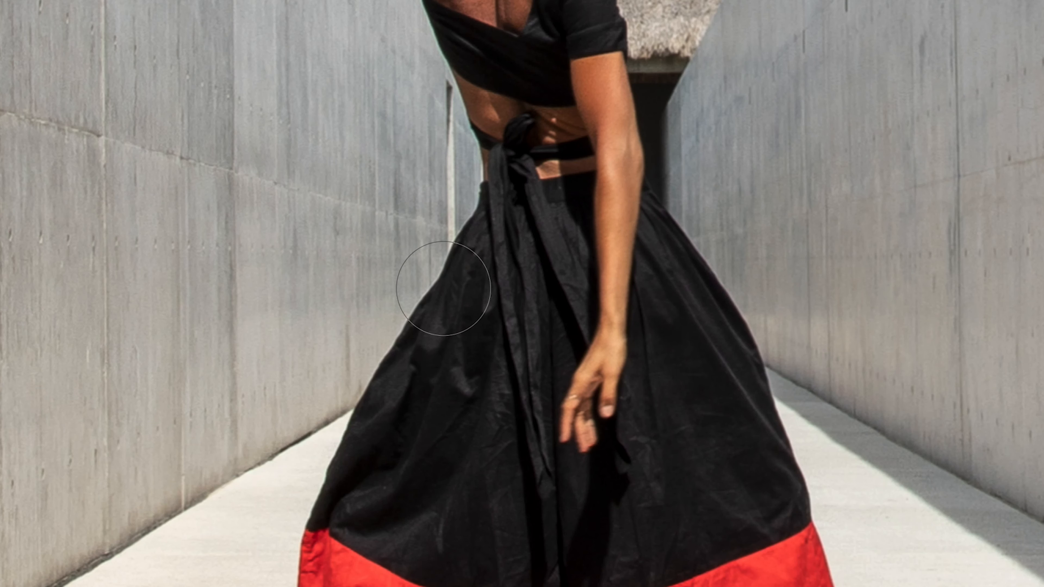
key(bracketleft)
drag(431, 268, 421, 267)
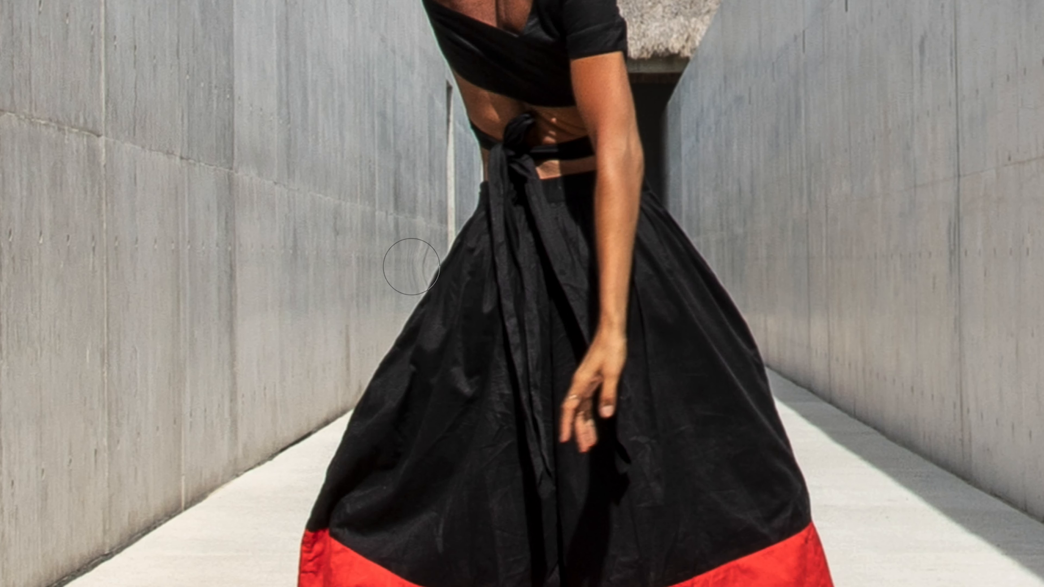
key(ctrl+z)
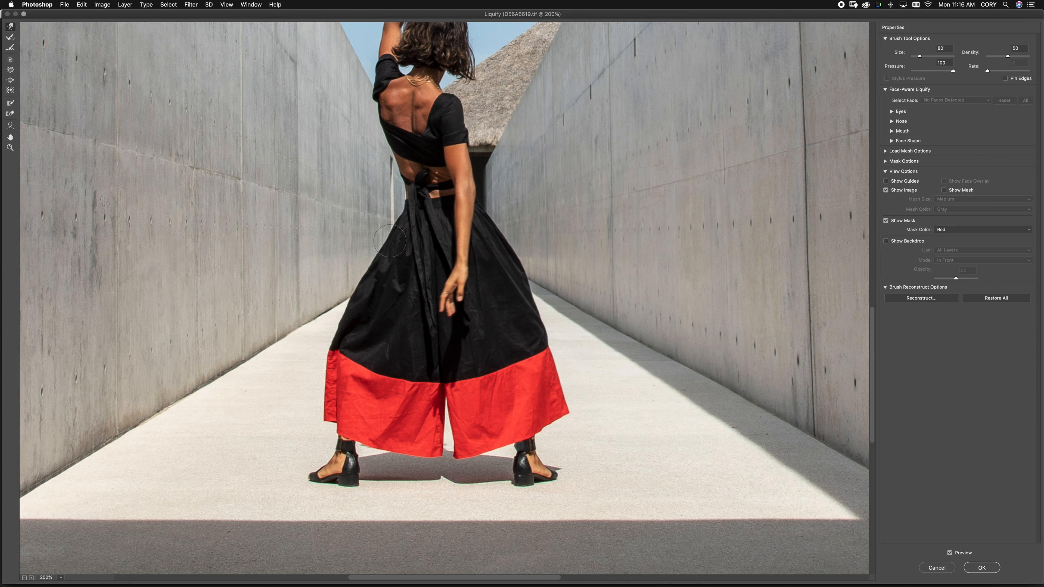
Enlarge the Liquify brush and push the lower-left corner of the skirt's red hem outward
key(bracketright)
key(bracketright)
key(bracketright)
key(bracketright)
key(bracketright)
key(bracketright)
key(bracketright)
drag(316, 419, 306, 415)
key(bracketleft)
key(bracketleft)
key(bracketleft)
key(bracketleft)
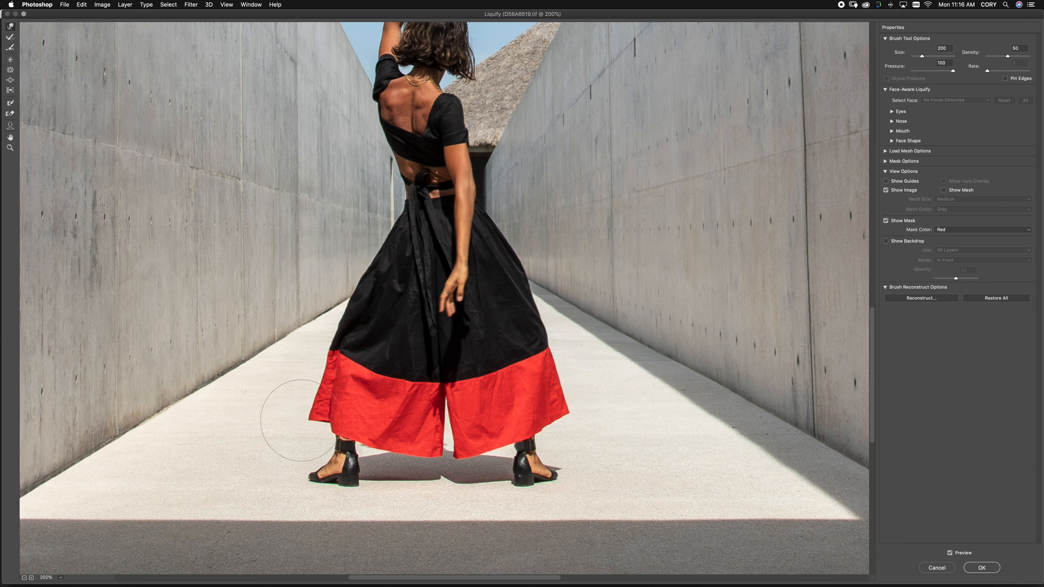
Flare the left side of the red hem further and push its right corner outward with a brush size of 200
key(bracketright)
drag(314, 370, 312, 372)
key(bracketleft)
key(bracketleft)
key(bracketright)
key(bracketright)
key(bracketright)
key(bracketright)
key(bracketright)
key(bracketright)
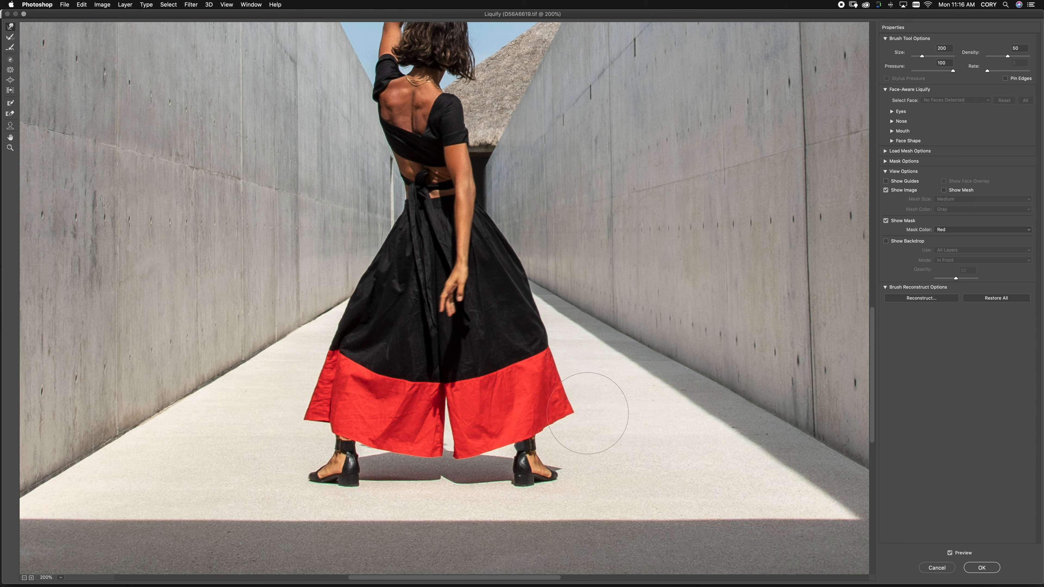
key(bracketleft)
key(bracketleft)
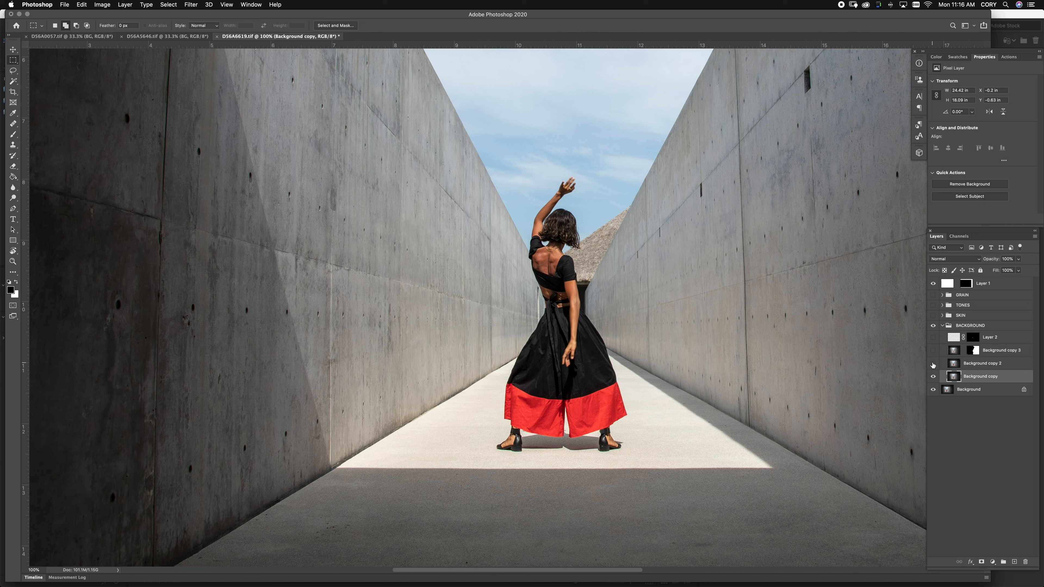
Show the Background copy 2 layer with the flared skirt and compare it with the layer below
click(932, 364)
click(933, 365)
key(super+minus)
key(super+minus)
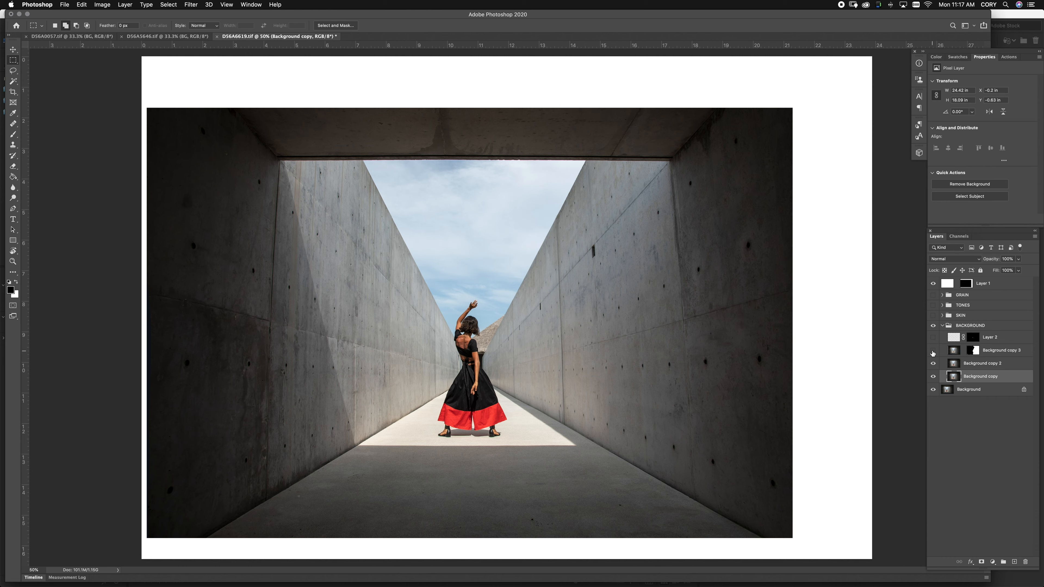
Toggle the Background copy 3 layer to compare the position of the corridor's right wall
click(933, 351)
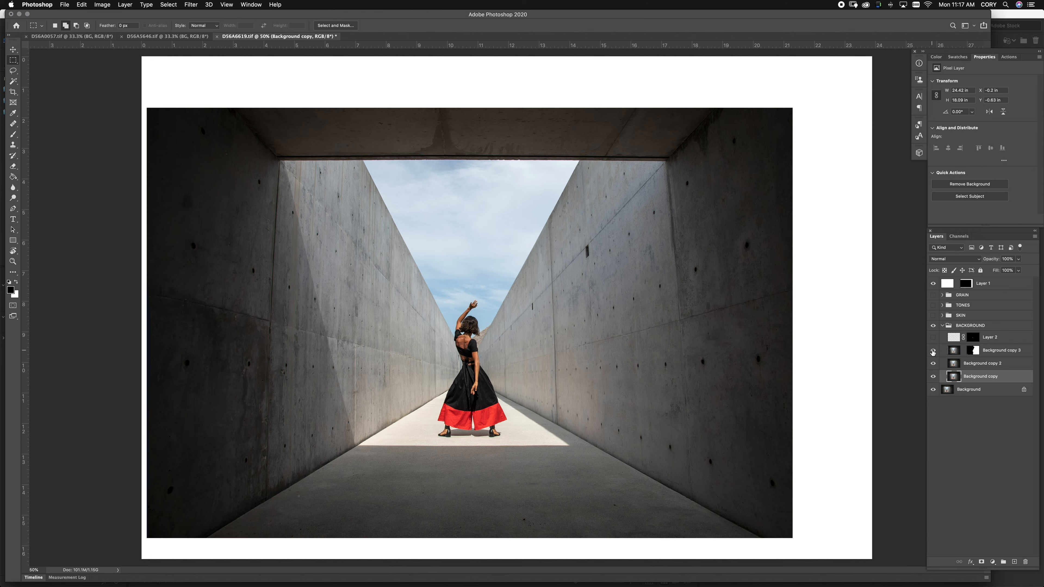
click(933, 351)
click(933, 351)
click(933, 351)
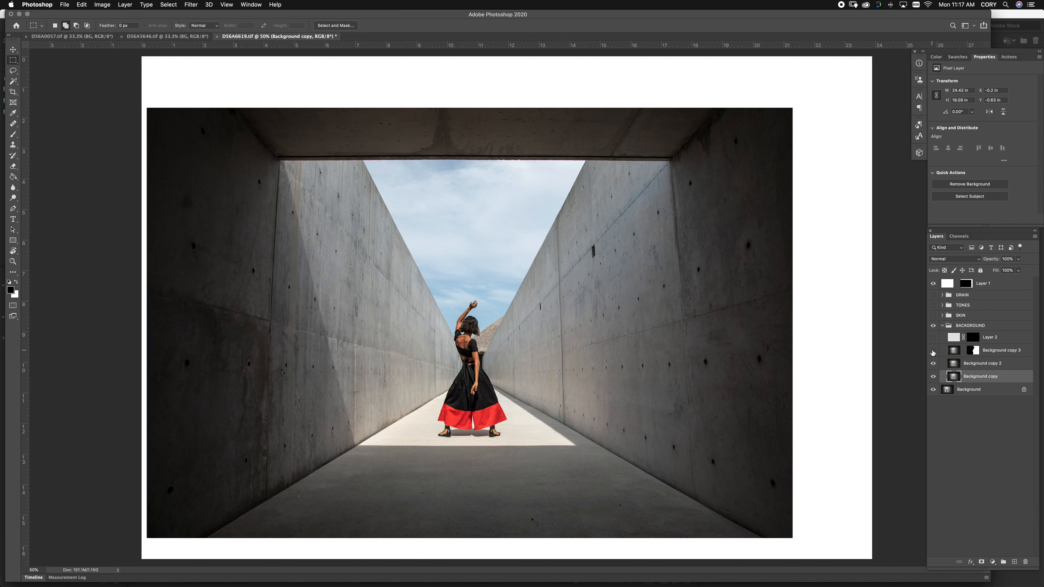
click(932, 351)
Hide Layer 1 and Background copy 3, and stamp the visible image onto a new layer above Background copy 2
click(933, 283)
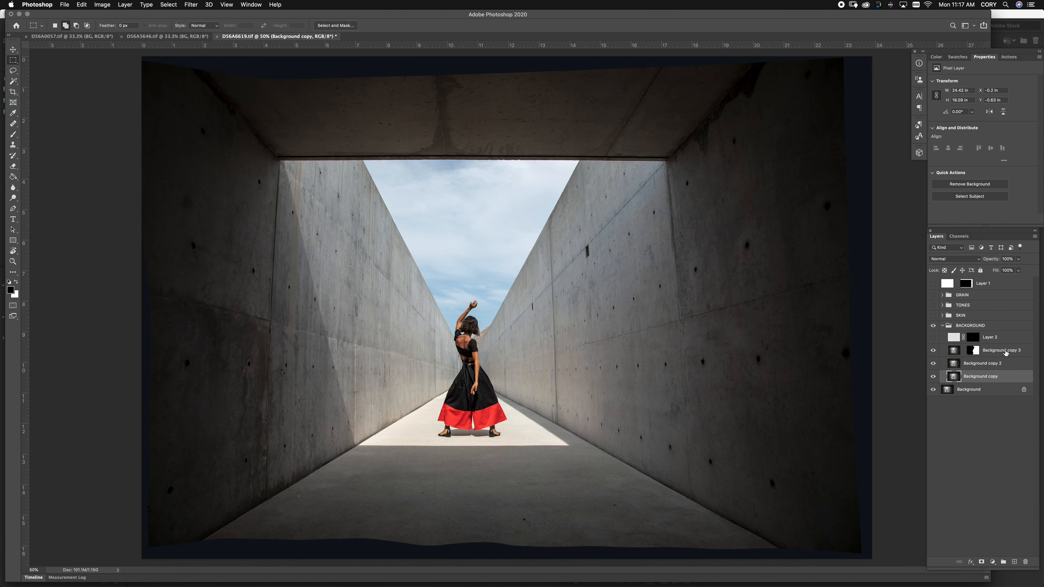
click(1006, 353)
click(933, 351)
click(1006, 364)
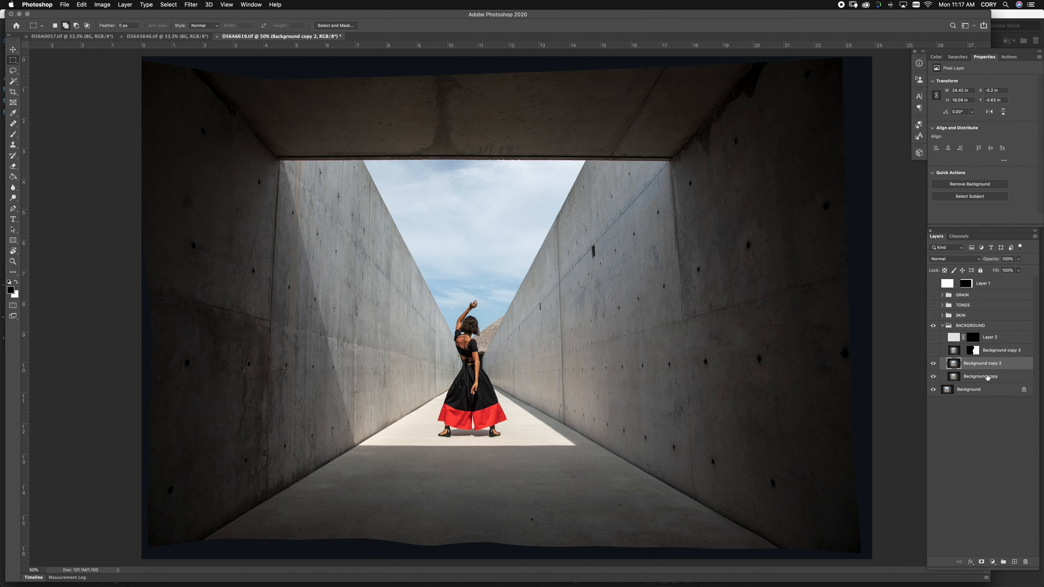
key(alt+shift+super+n)
key(alt+shift+super+e)
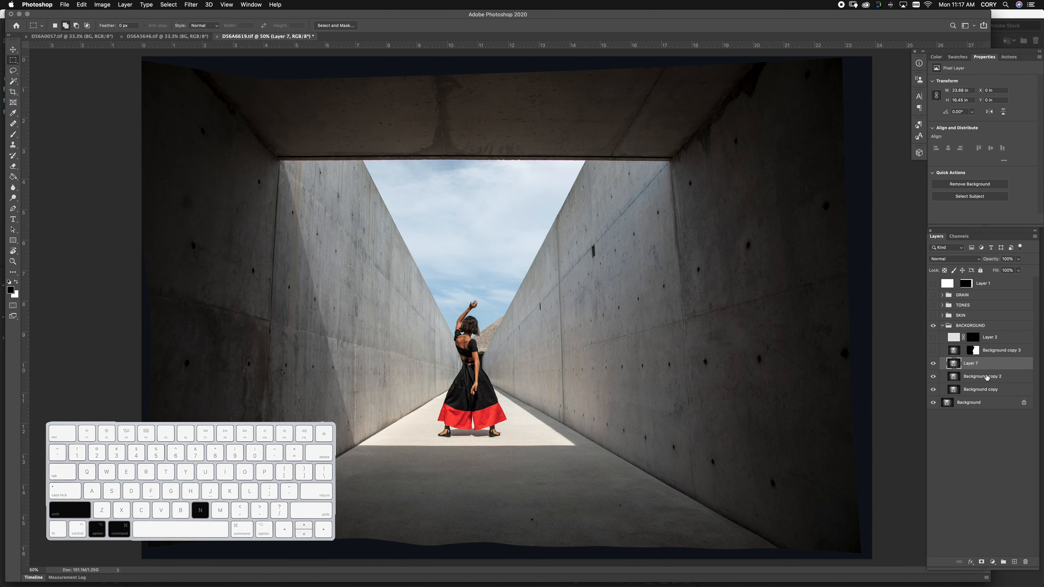
Select the photo's right part from the dancer to the edge and stretch its left side inward with Free Transform
key(super+minus)
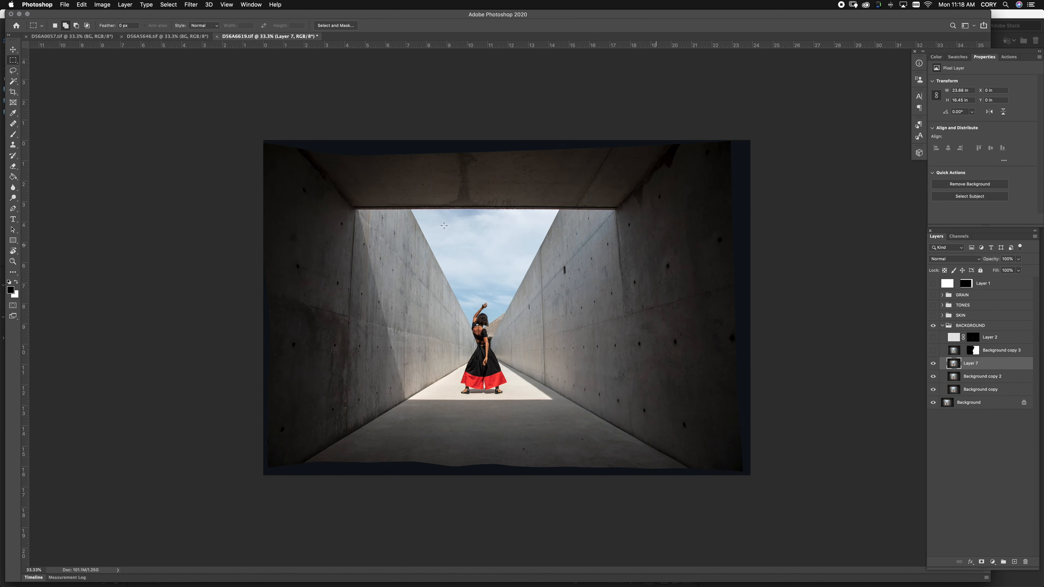
drag(487, 136, 750, 507)
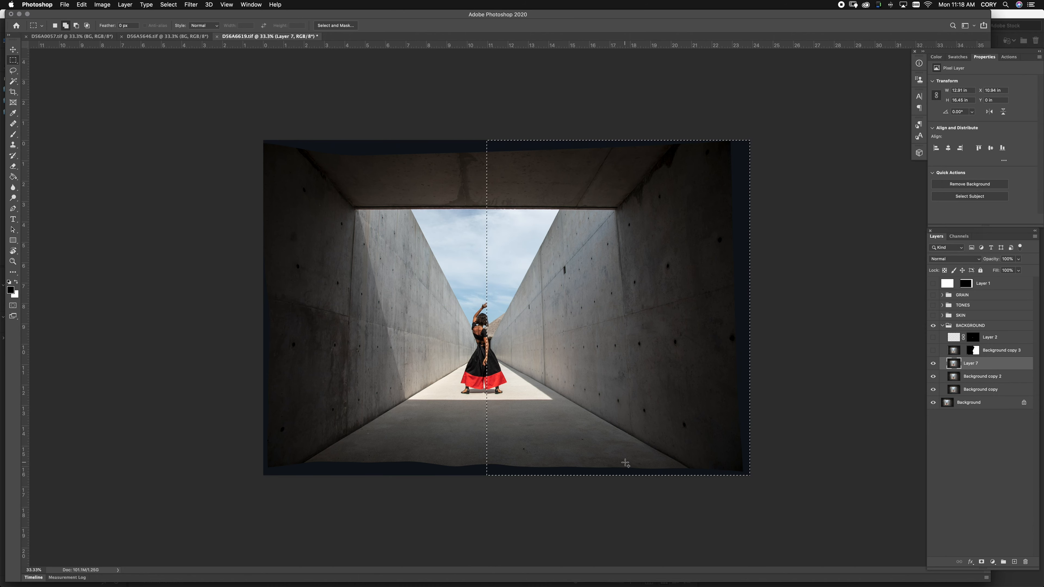
key(super+t)
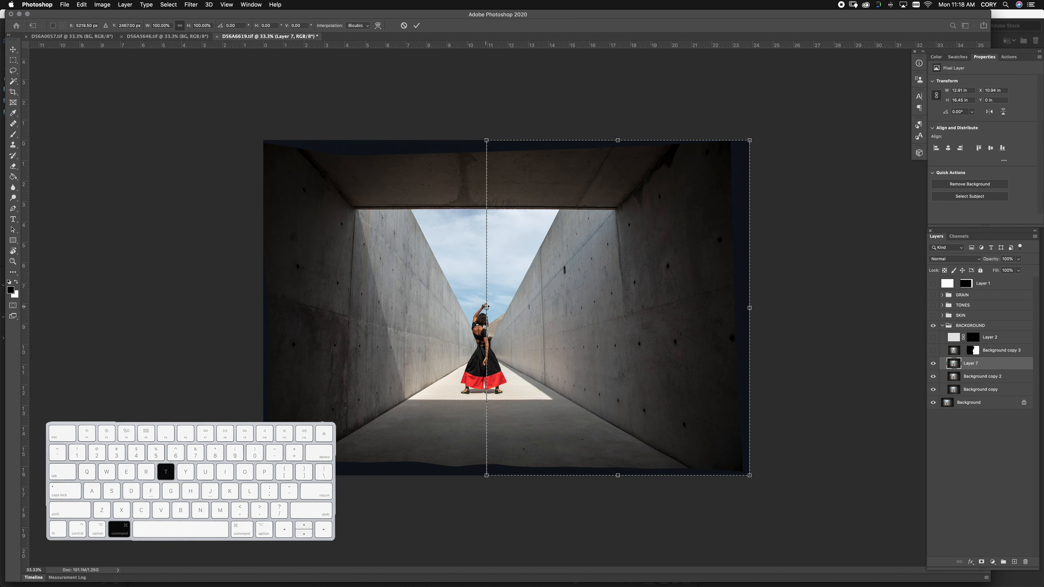
drag(486, 307, 476, 307)
Lower Layer 7 to 70% opacity and refine the stretch to about 103% width to align both halves of the corridor
drag(990, 261, 978, 261)
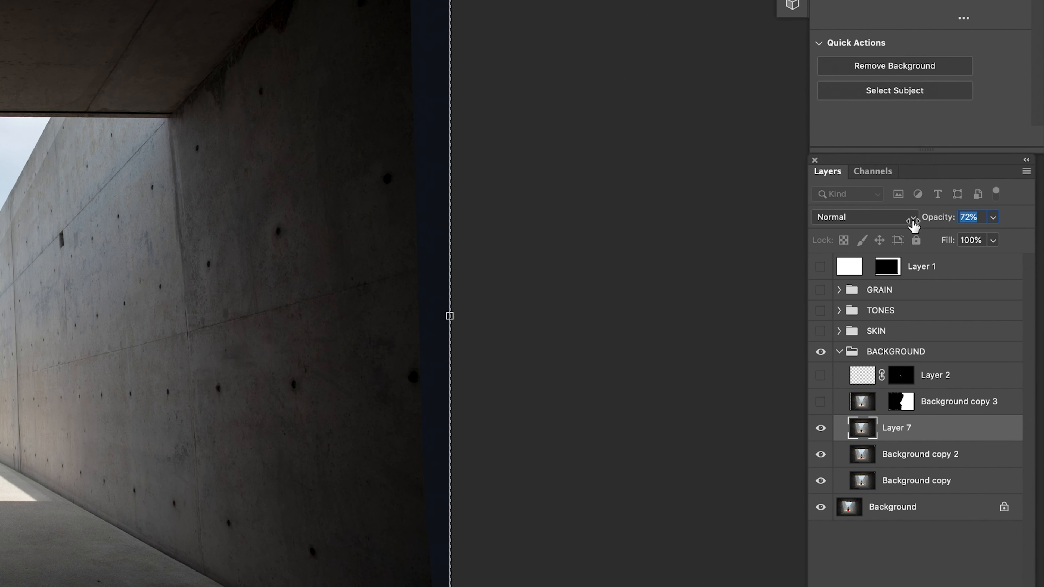
drag(913, 222, 912, 222)
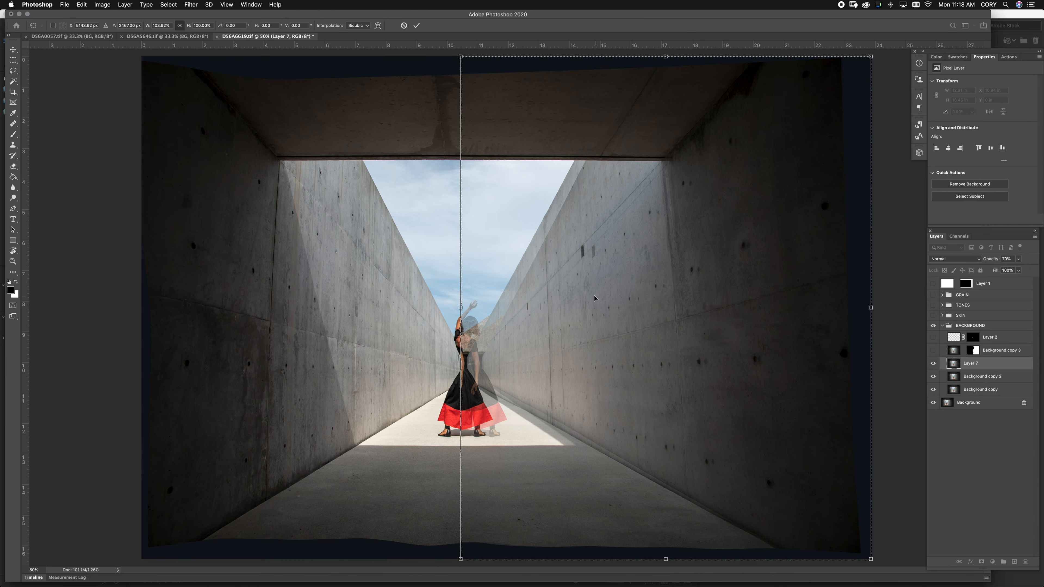
drag(466, 307, 464, 307)
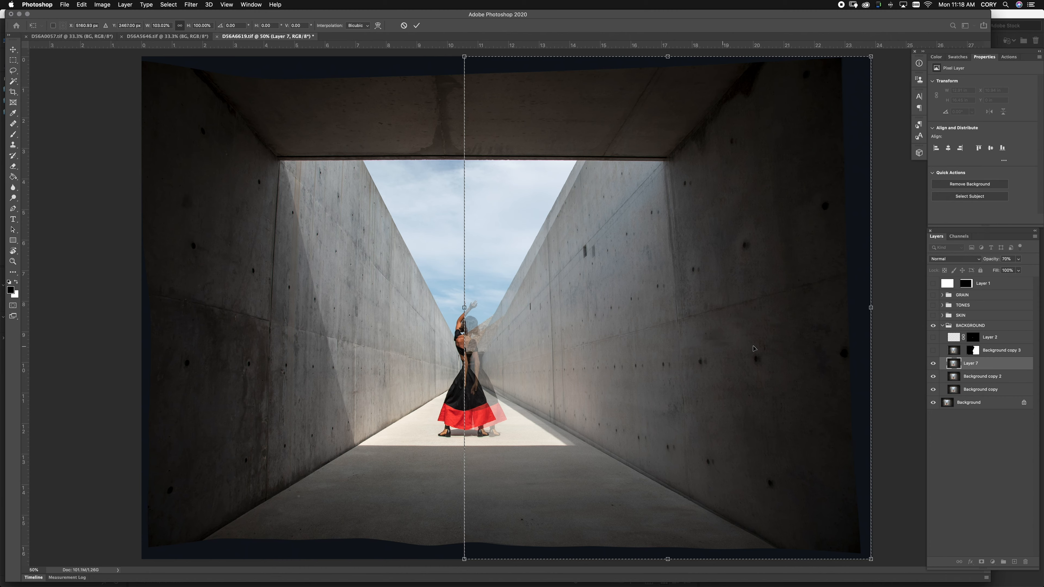
key(Return)
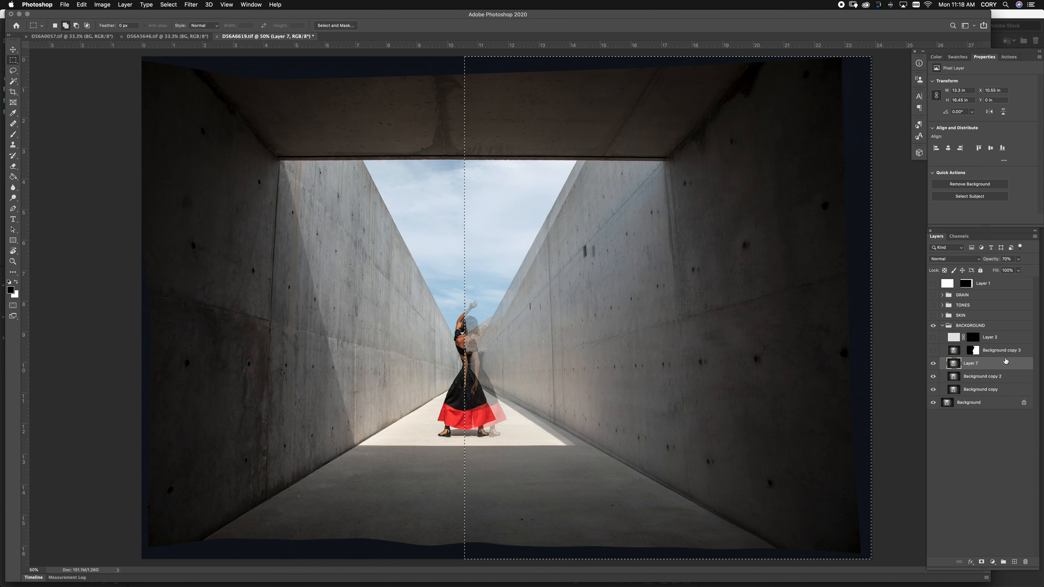
Deselect the stretched area, restore Layer 7 to 100% opacity and add a layer mask
key(super+minus)
key(super+d)
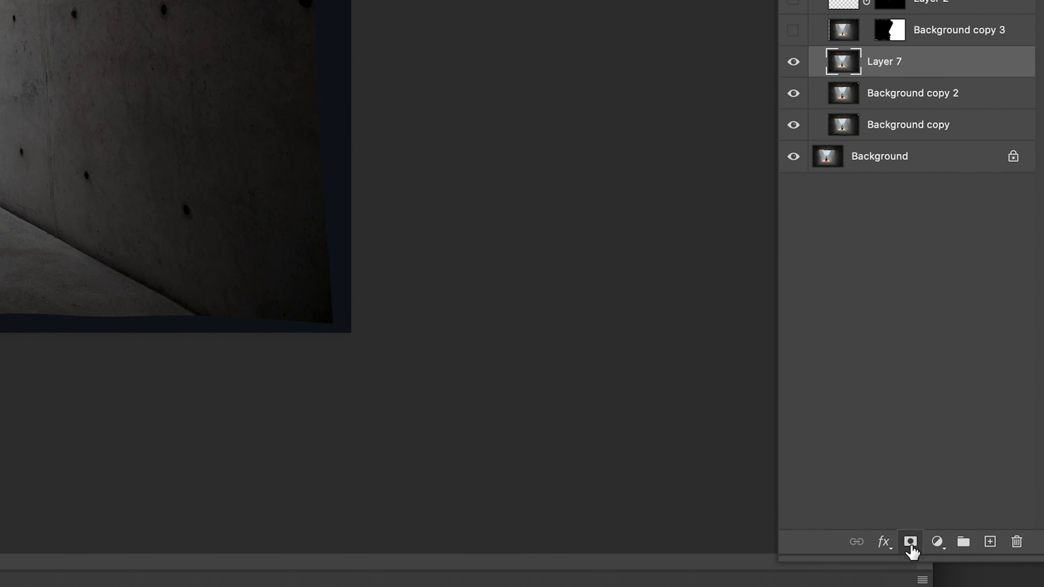
click(910, 542)
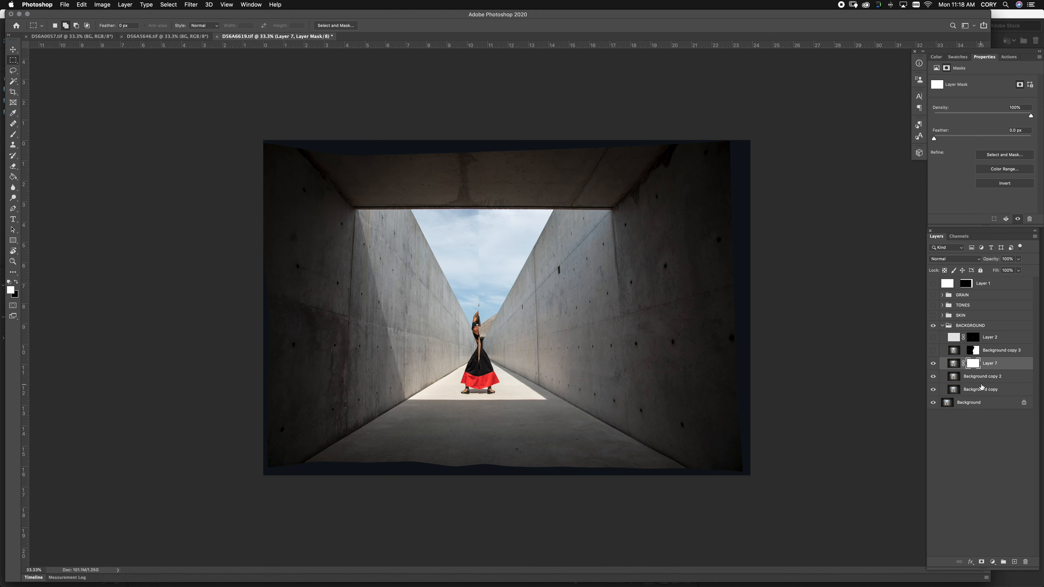
Paint black on Layer 7's mask down the central seam to blend the beam and sky and reveal the dancer's left side
key(super+equal)
key(b)
key(x)
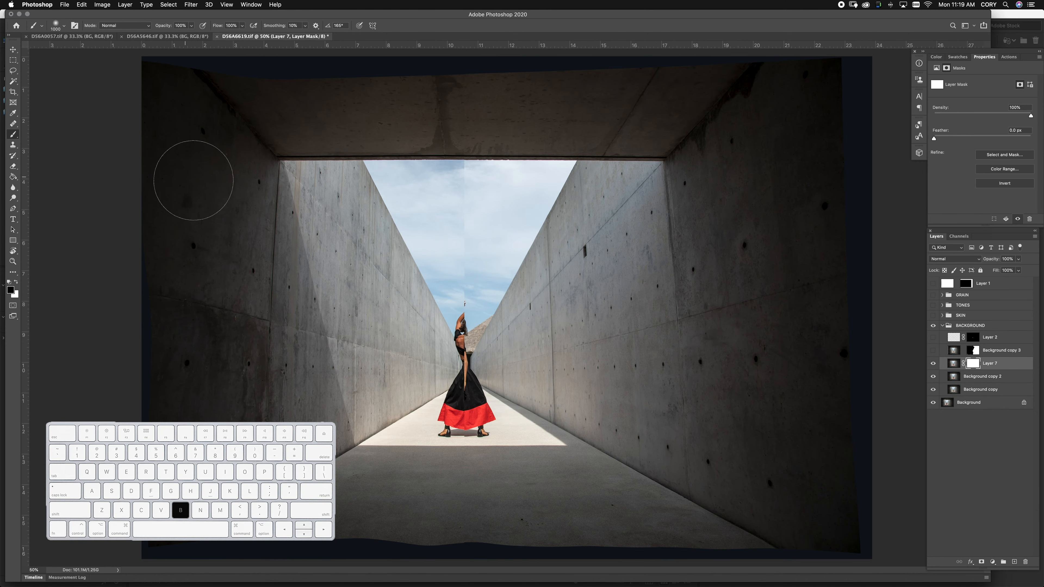
key(bracketright)
key(bracketright)
key(bracketright)
mouse_move(435, 130)
mouse_down()
mouse_move(424, 184)
mouse_move(428, 225)
mouse_move(438, 204)
mouse_move(439, 222)
mouse_move(439, 304)
mouse_up()
key(bracketleft)
key(bracketleft)
key(bracketleft)
key(bracketleft)
key(bracketleft)
drag(441, 265, 429, 458)
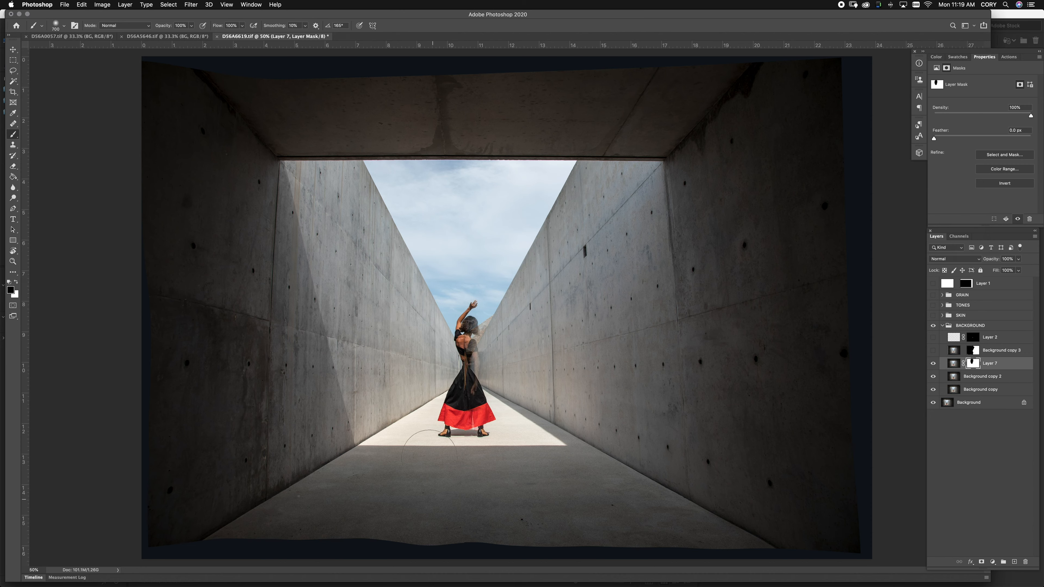
Enlarge the mask brush to 1600 px and check its hardness setting
key(bracketright)
key(bracketright)
key(bracketright)
key(bracketright)
key(bracketright)
key(bracketright)
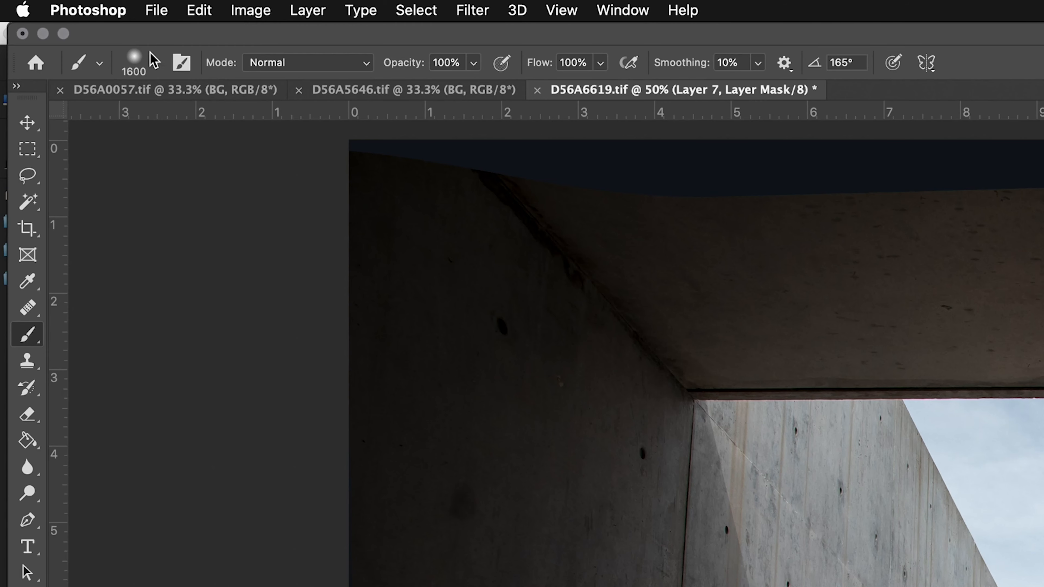
click(63, 26)
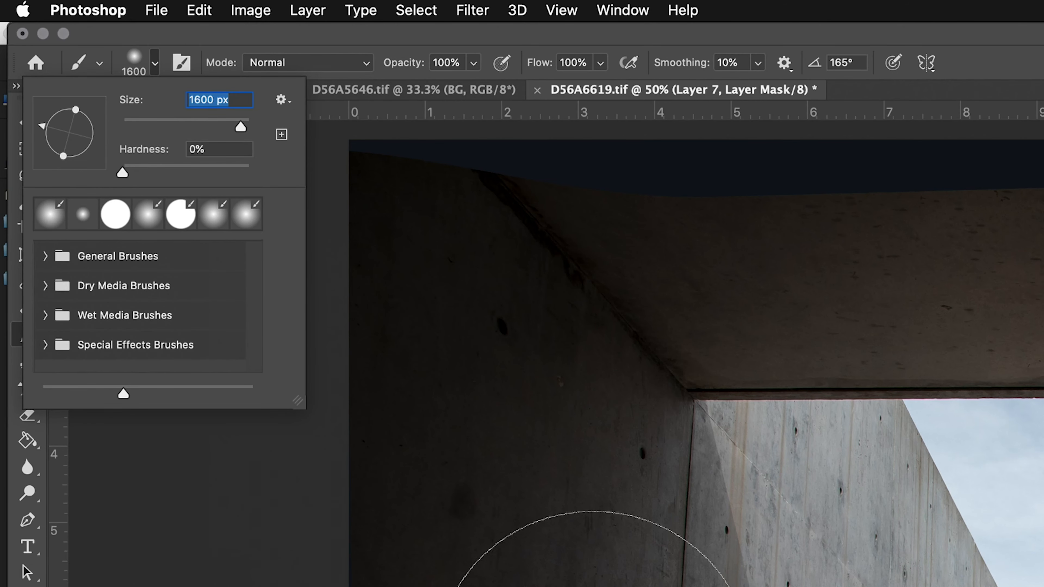
click(263, 279)
Mask out the shifted duplicate of the dancer on Layer 7 with a smaller black brush to reveal her original figure
key(super+plus)
key(super+plus)
key(super+plus)
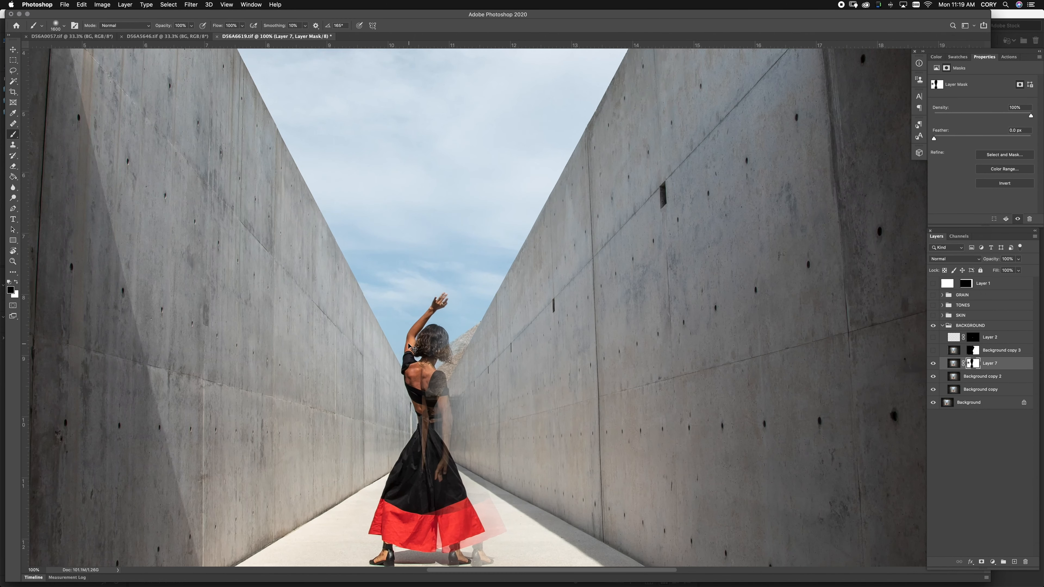
key(bracketleft)
key(bracketleft)
key(bracketleft)
key(bracketleft)
key(bracketleft)
key(bracketleft)
key(bracketleft)
key(bracketleft)
mouse_move(421, 342)
mouse_down()
mouse_move(444, 359)
mouse_move(442, 348)
mouse_move(424, 453)
mouse_move(437, 485)
mouse_move(439, 423)
mouse_move(460, 455)
mouse_move(444, 425)
mouse_move(495, 532)
mouse_move(444, 409)
mouse_move(404, 348)
mouse_move(415, 390)
mouse_move(404, 447)
mouse_move(353, 395)
mouse_move(424, 479)
mouse_move(447, 442)
mouse_up()
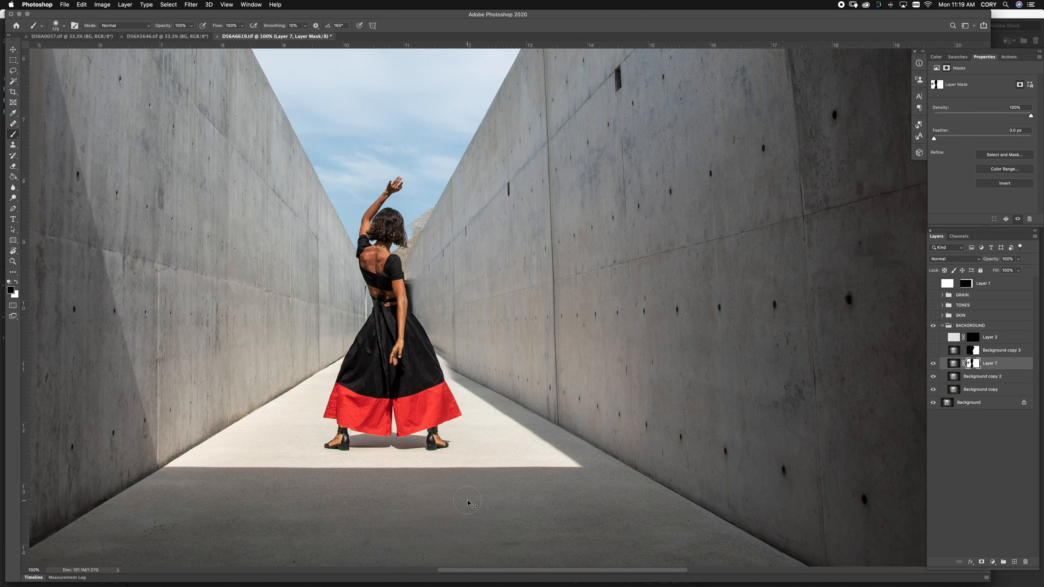
Toggle Layer 7 on and off to compare the corridor before and after the stretch
key(super+minus)
key(super+minus)
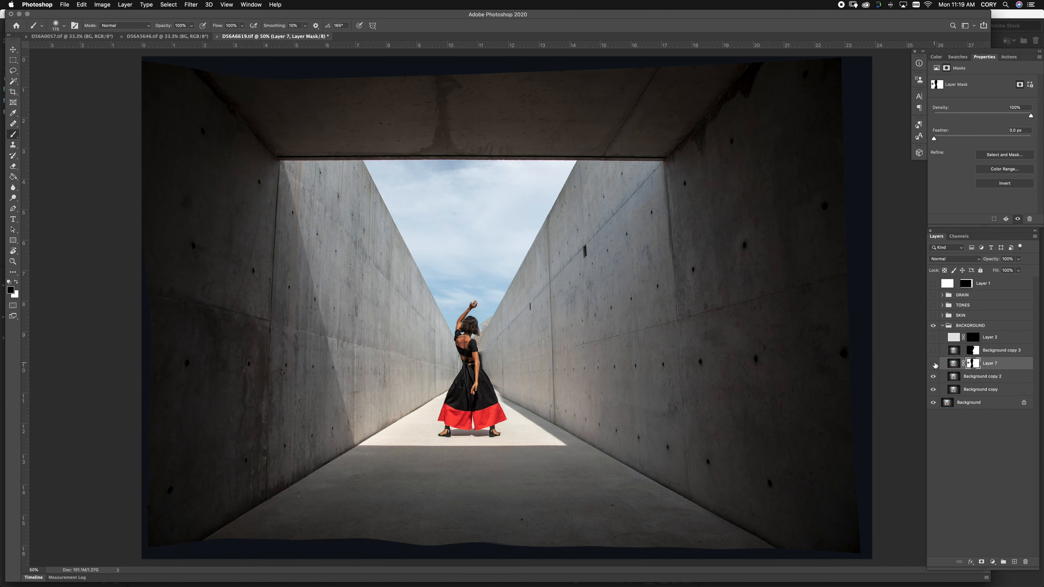
click(933, 364)
click(933, 363)
click(934, 363)
click(933, 363)
click(933, 364)
click(933, 364)
click(933, 363)
click(933, 364)
click(933, 363)
click(933, 364)
Paint white on Layer 7's mask along the right edge of the dancer's skirt with a small brush to restore the stretched wall and floor
key(super+plus)
key(super+plus)
key(super+plus)
key(super+plus)
drag(550, 428, 611, 296)
key(x)
scroll(618, 334, down, 5)
key(bracketleft)
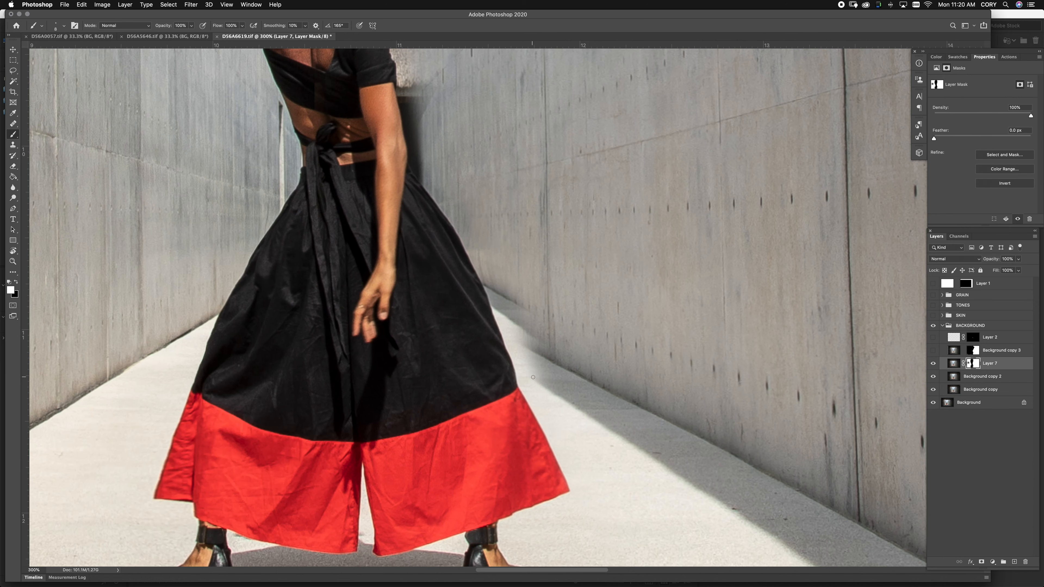
drag(522, 375, 520, 362)
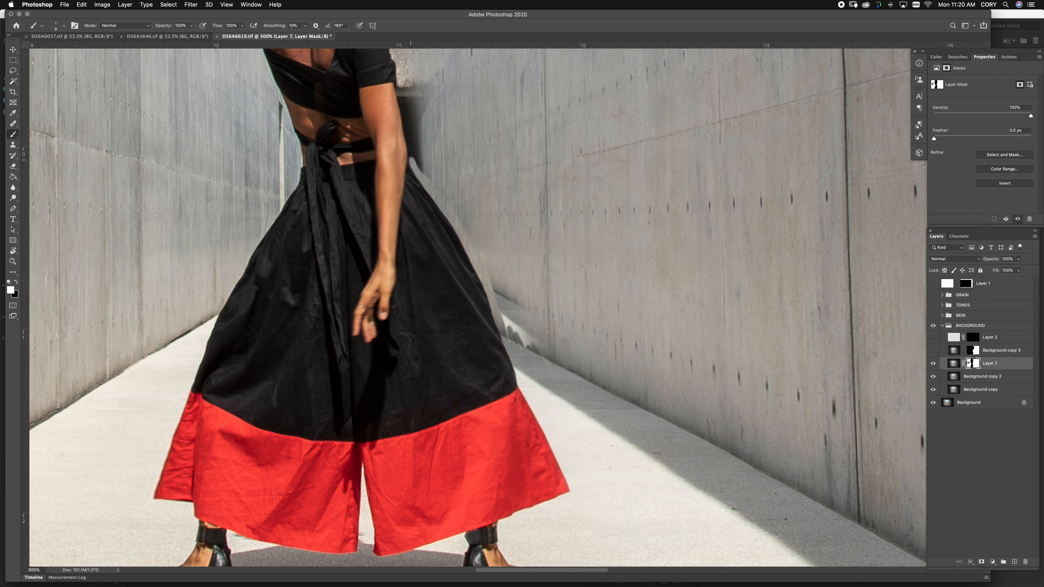
drag(509, 312, 543, 362)
Refine Layer 7's mask beside the dancer's waist and lowered arm with an adjusted brush size
key(super+plus)
mouse_move(432, 173)
mouse_down()
mouse_move(545, 348)
mouse_move(507, 171)
mouse_up()
key(bracketleft)
key(bracketleft)
key(bracketleft)
key(bracketleft)
key(bracketleft)
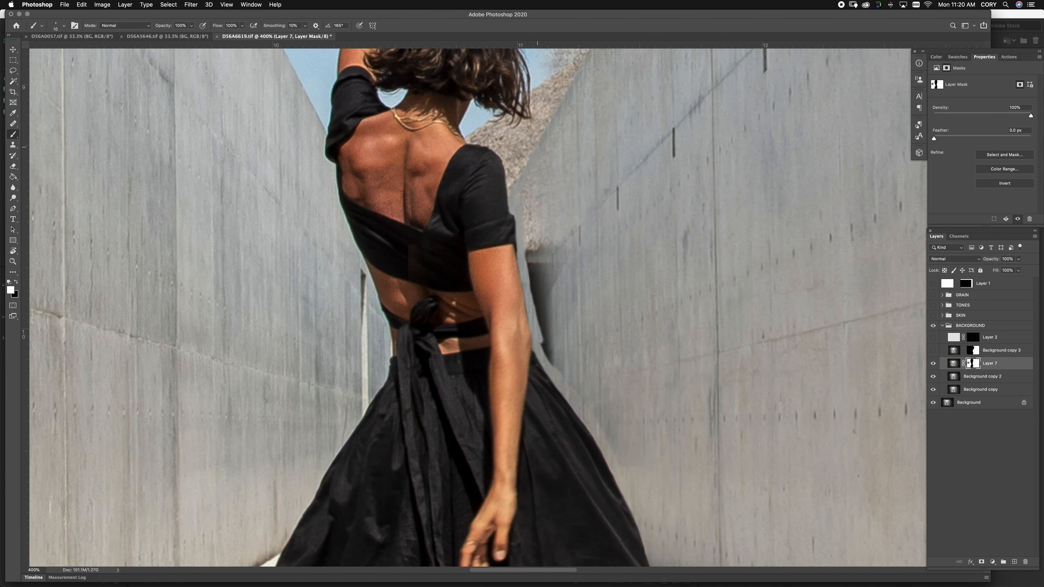
key(super+minus)
key(super+minus)
key(bracketright)
key(bracketright)
key(bracketright)
key(bracketright)
key(bracketright)
key(bracketright)
key(bracketright)
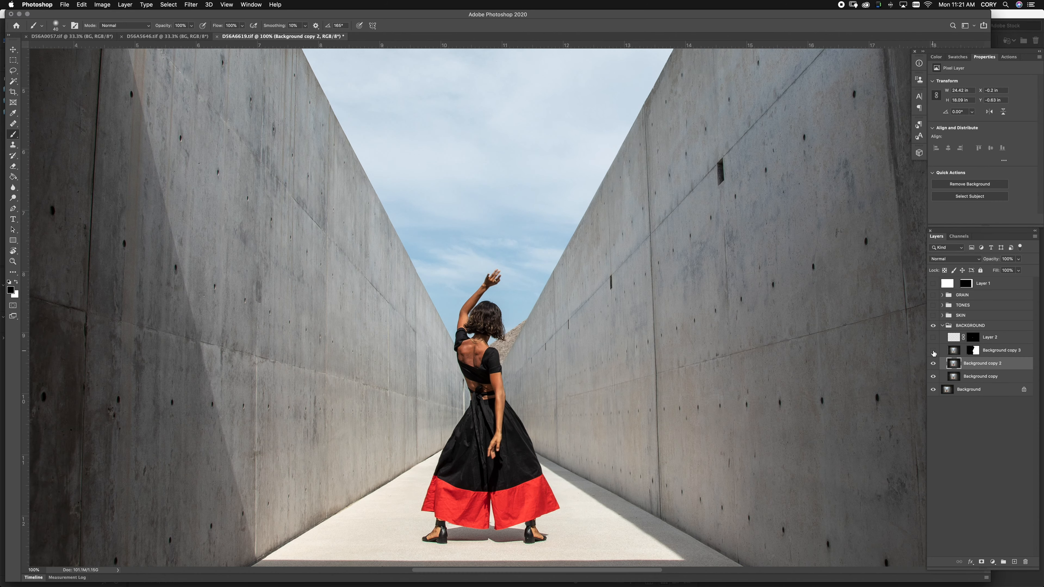
Toggle Background copy 3 to compare the corridor with and without the stretched wall, and leave that layer visible
click(933, 351)
key(super+minus)
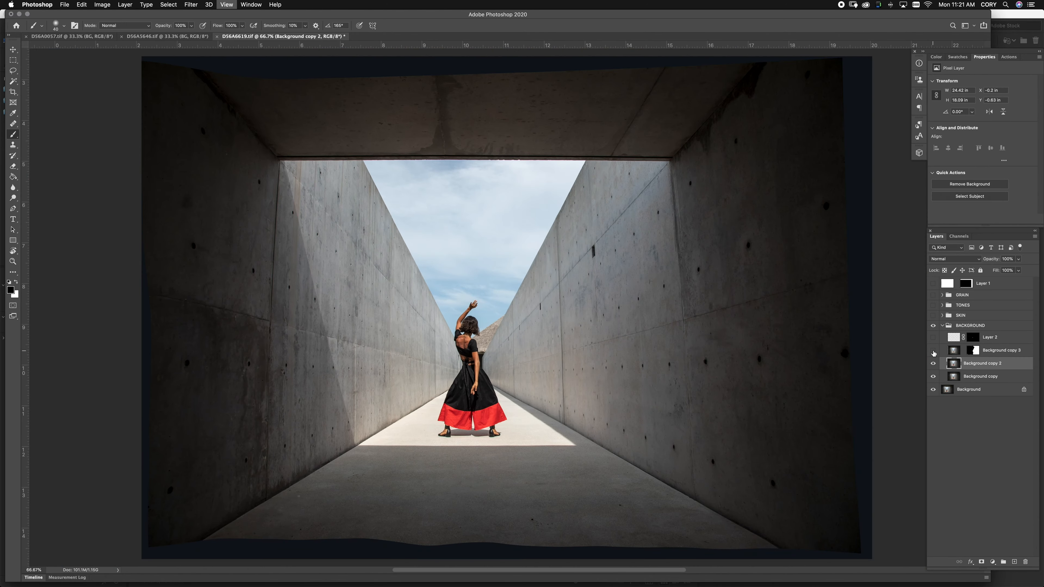
click(933, 351)
click(933, 351)
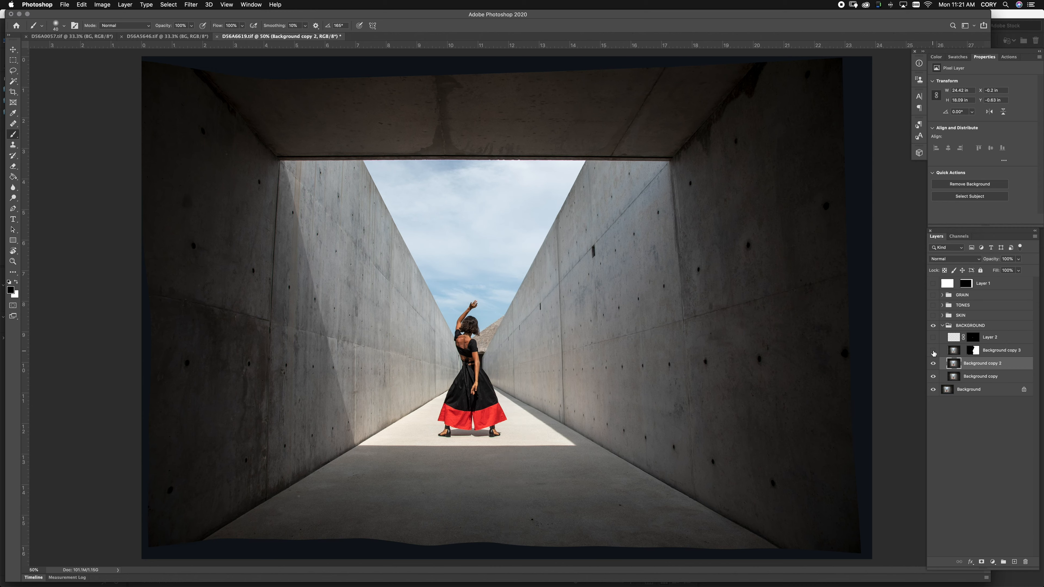
click(933, 351)
click(933, 350)
click(934, 351)
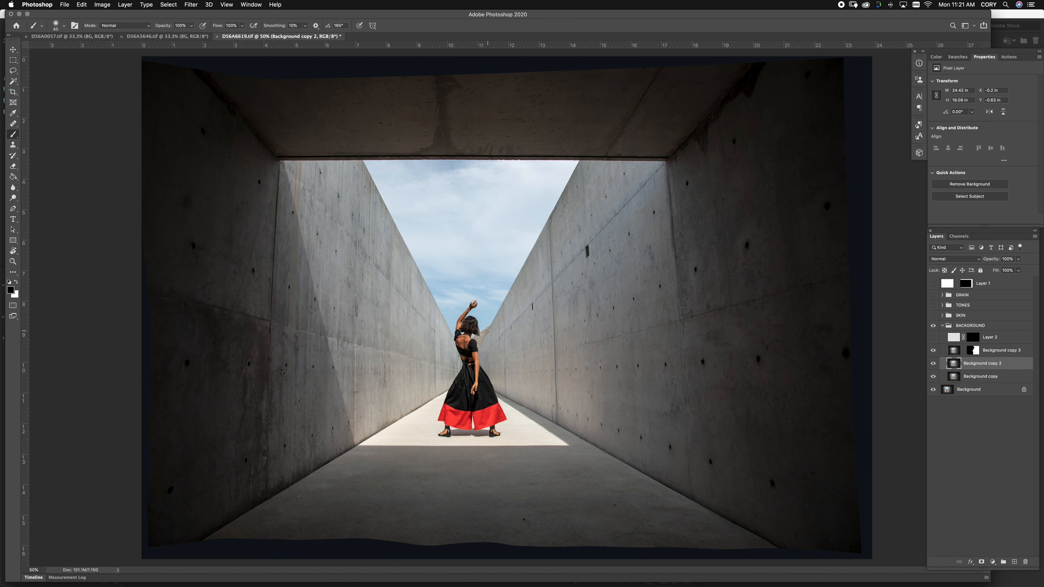
Create a new empty layer above Background copy 3 for covering the gravel hill behind the dancer
key(super+plus)
key(super+plus)
key(super+plus)
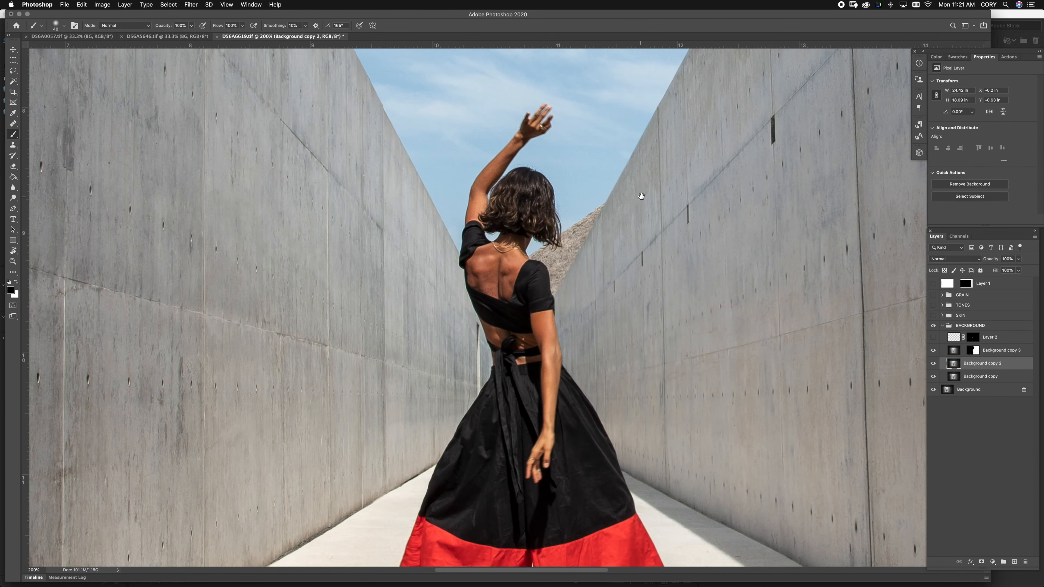
drag(641, 197, 671, 183)
click(1001, 353)
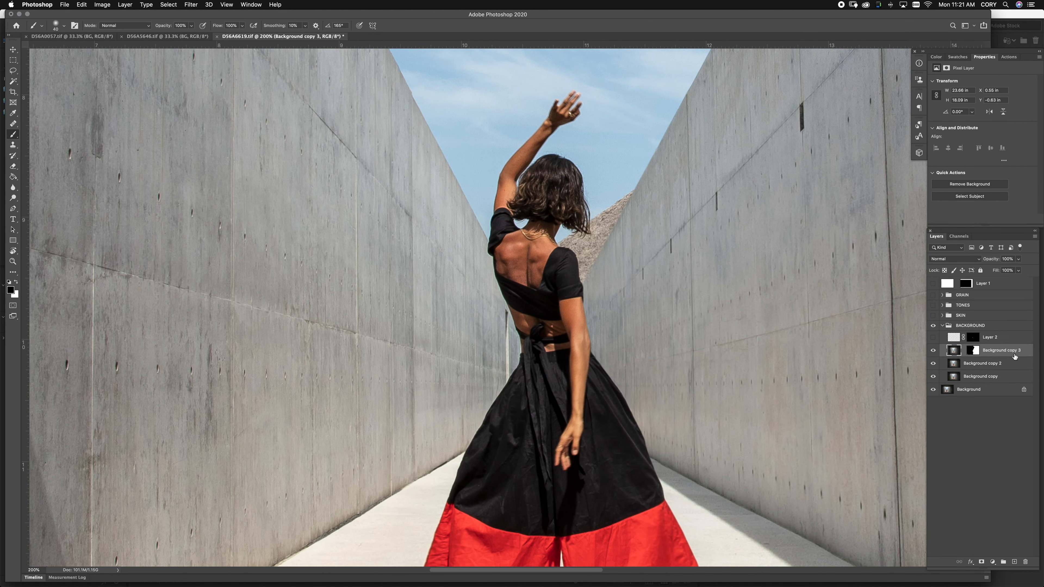
key(super+shift+n)
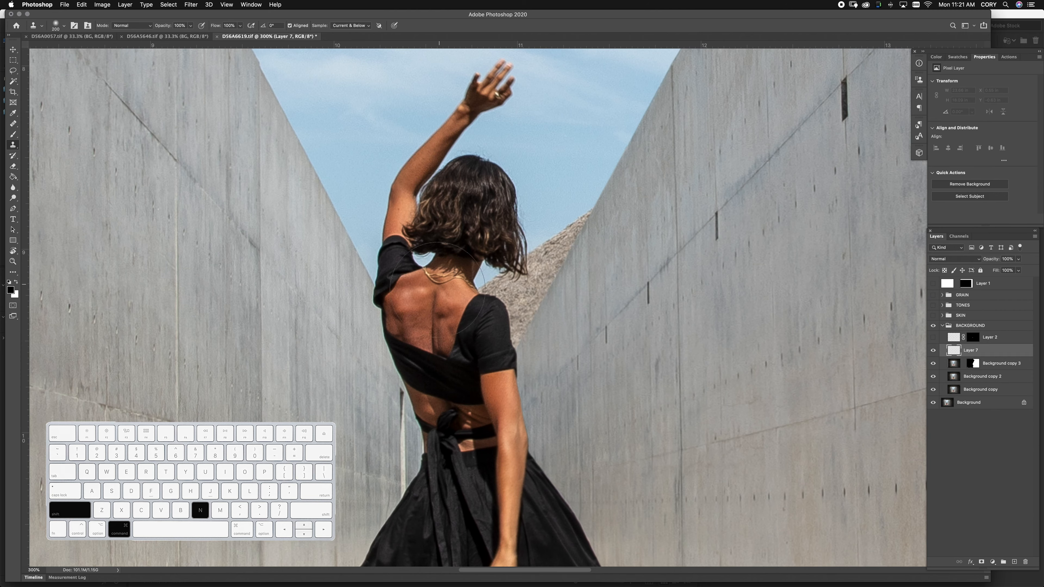
Set up the Clone Stamp with a smaller brush of about 90 px and lower its opacity to just over 80%
drag(483, 306, 499, 403)
key(bracketleft)
key(bracketleft)
key(bracketleft)
key(bracketleft)
key(bracketleft)
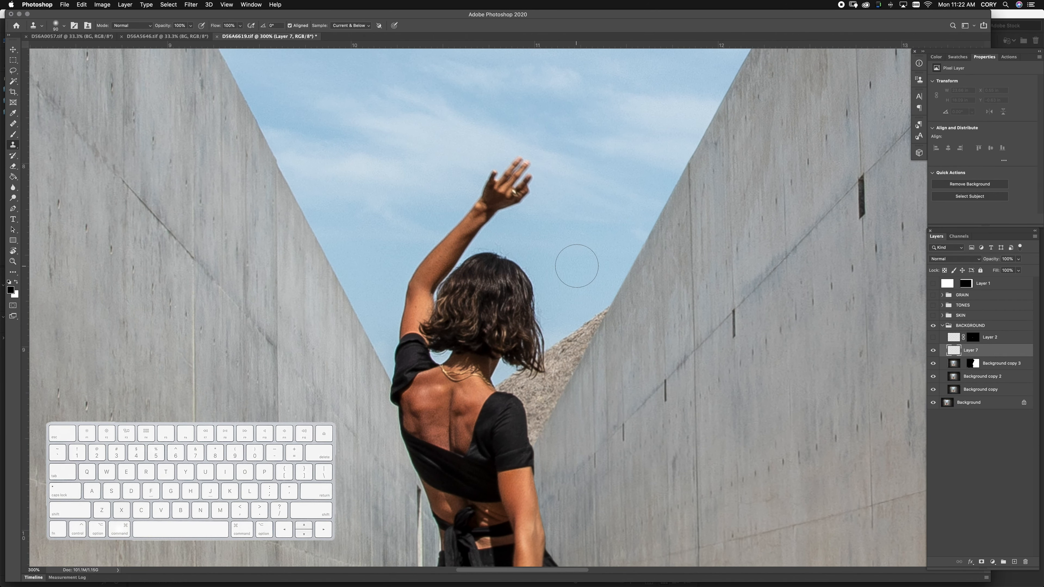
key(s)
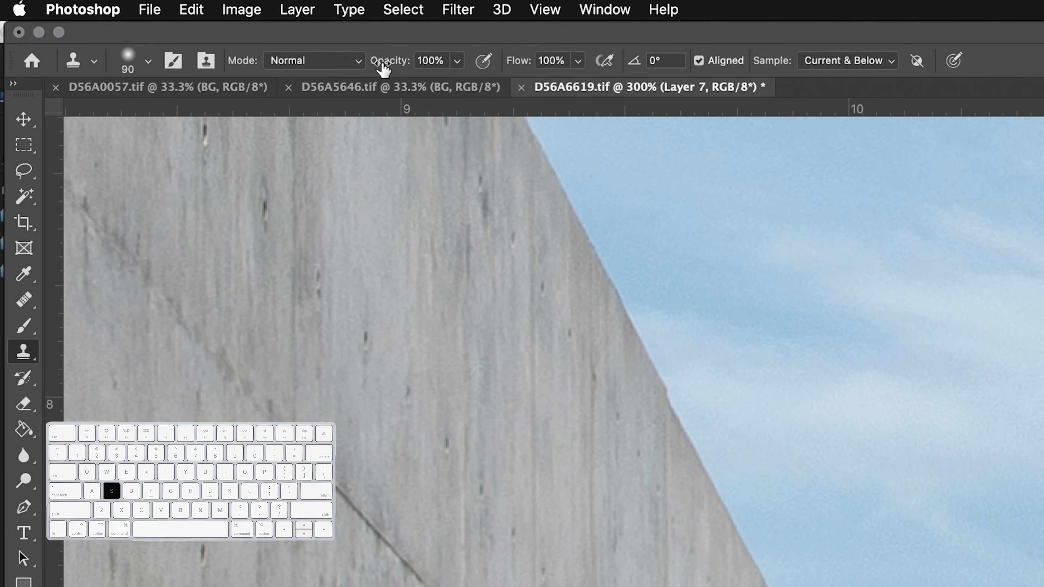
drag(383, 68, 351, 70)
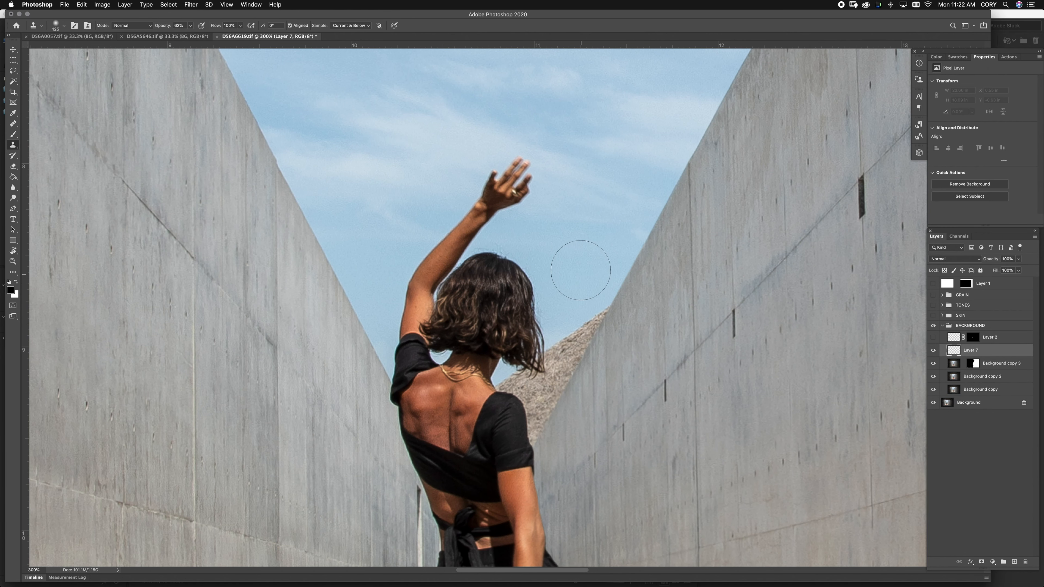
Sample the clear sky above the gravel hill and clone it over the hill's upper part beside the dancer's hair
key(bracketleft)
key(bracketleft)
alt+click(576, 276)
click(568, 336)
mouse_move(568, 336)
mouse_down()
mouse_move(604, 305)
mouse_move(554, 356)
mouse_move(557, 381)
mouse_move(580, 342)
mouse_up()
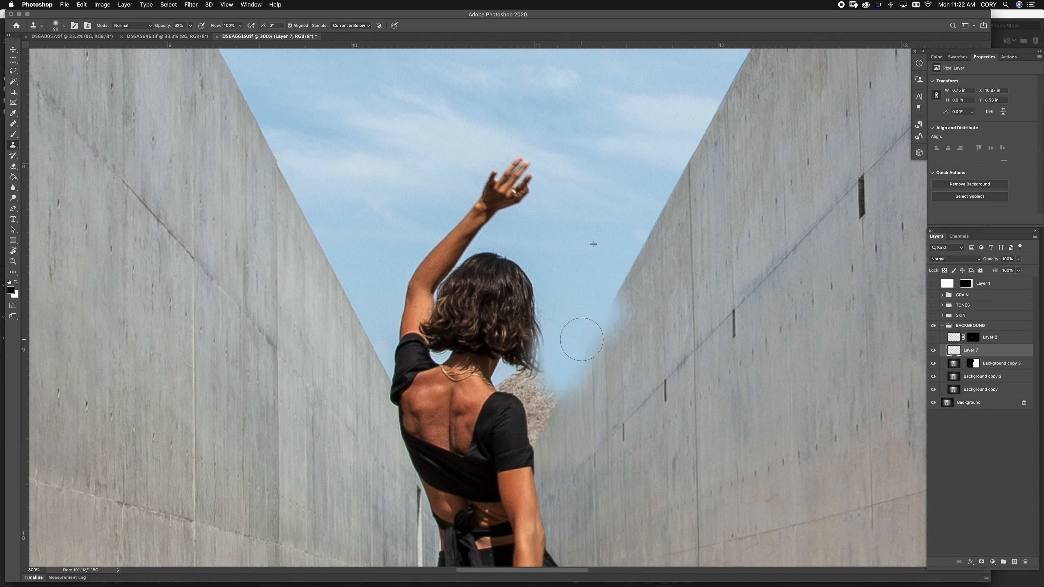
Clone more sky over the rest of the hill, overlapping the dancer's shoulder and the adjoining wall edge
alt+click(583, 262)
mouse_move(542, 391)
mouse_down()
mouse_move(545, 413)
mouse_move(516, 379)
mouse_move(505, 388)
mouse_move(532, 374)
mouse_up()
alt+click(574, 282)
alt+click(572, 287)
mouse_move(535, 416)
mouse_down()
mouse_move(527, 425)
mouse_move(534, 379)
mouse_up()
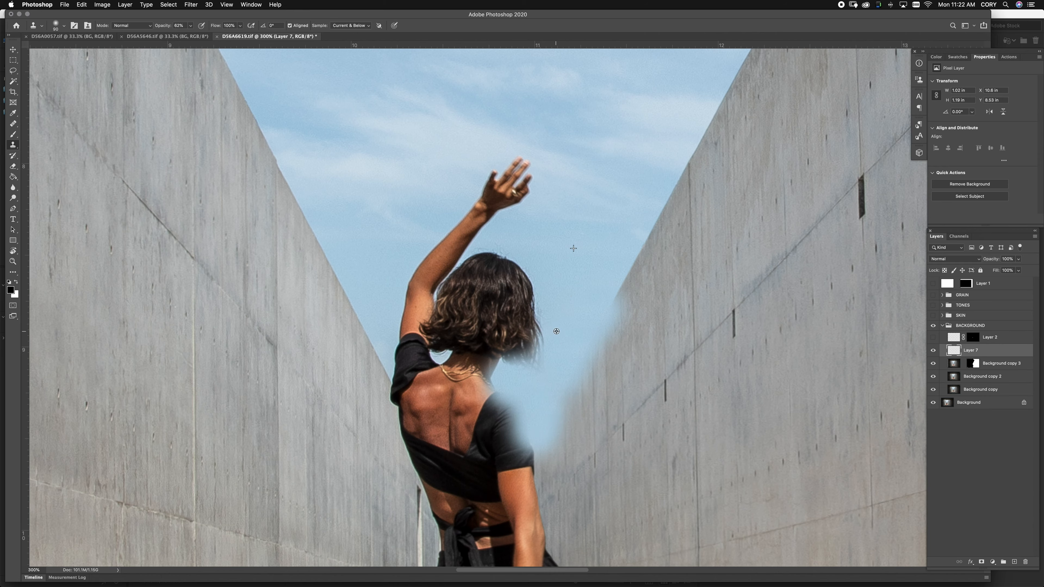
alt+click(576, 291)
drag(585, 337, 629, 269)
Add a layer mask to the cloned-sky layer and fill the mask with black to hide the cloned sky
key(super+minus)
key(super+minus)
key(super+minus)
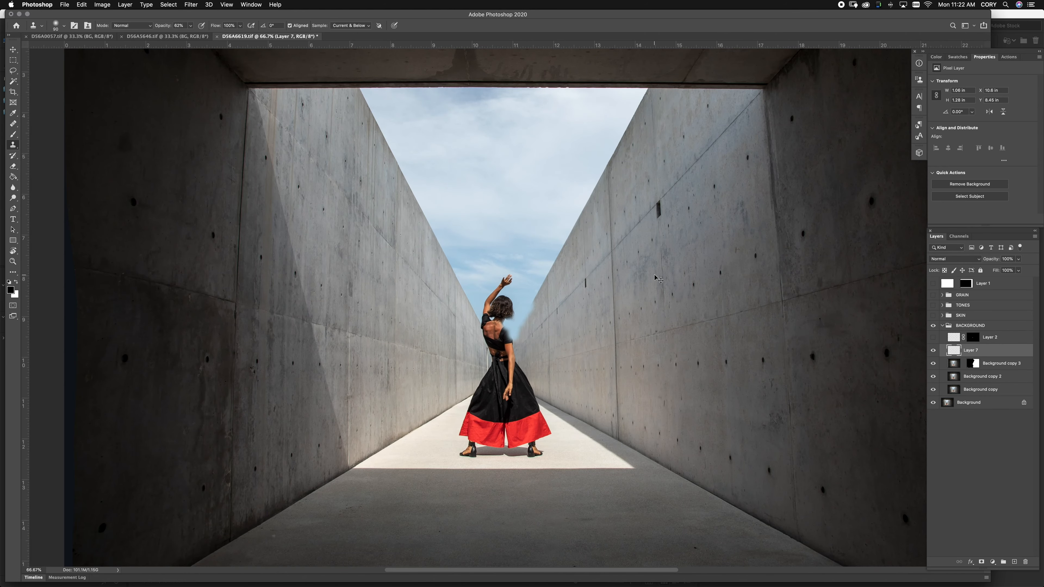
key(super+plus)
key(super+plus)
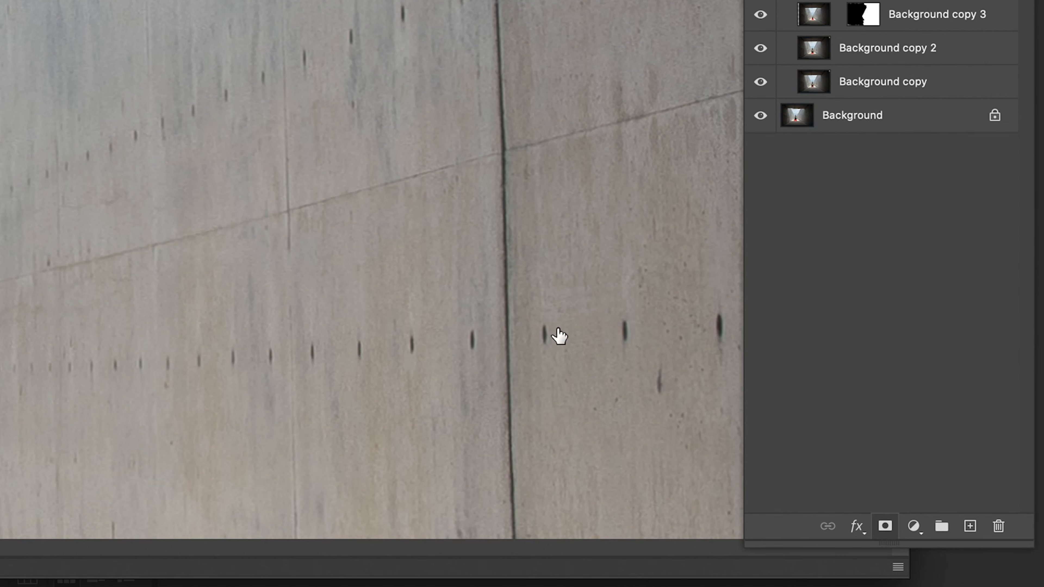
key(super+plus)
key(super+plus)
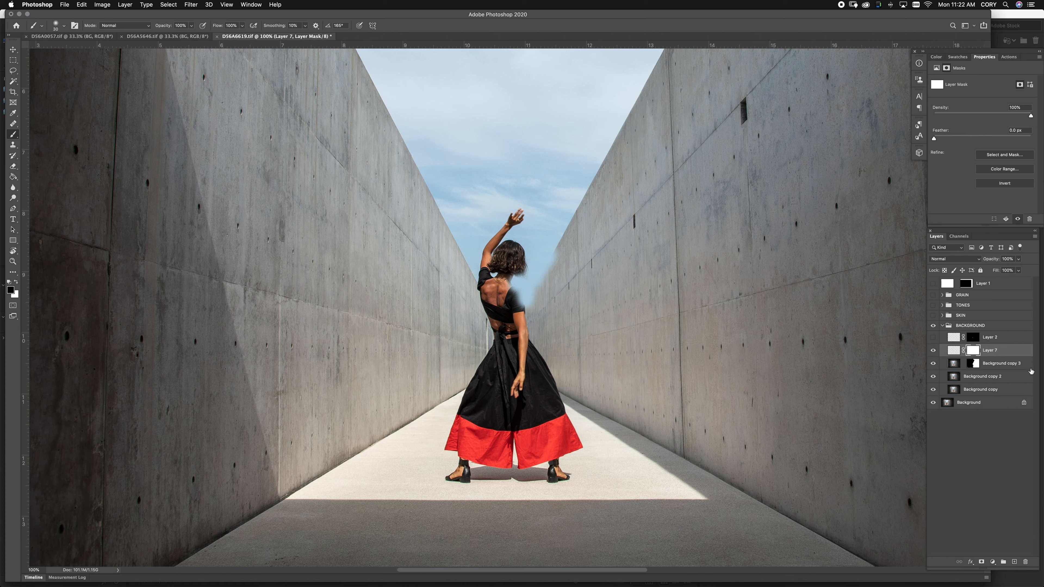
key(x)
key(x)
key(x)
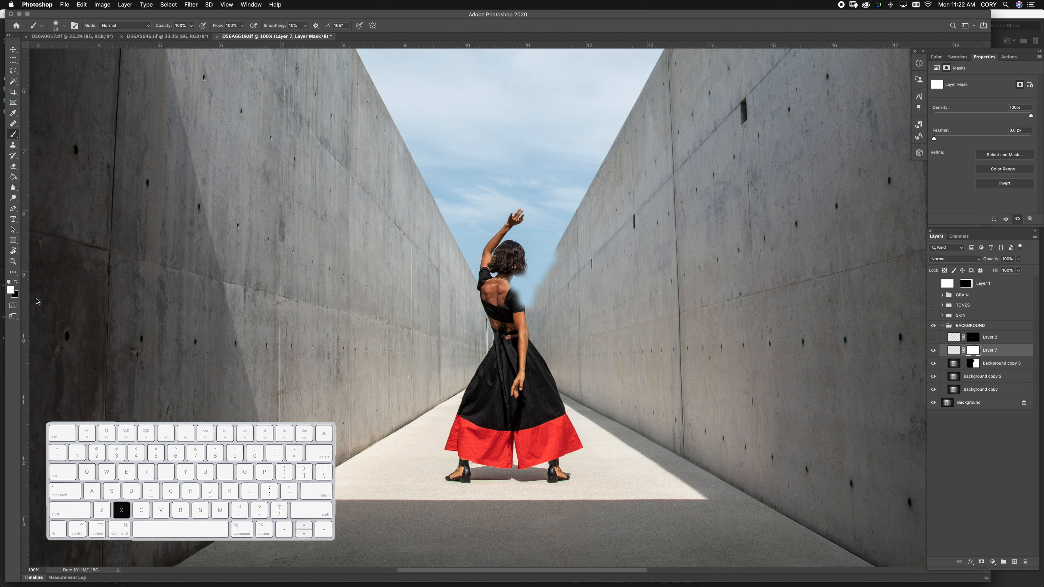
key(cmd+BackSpace)
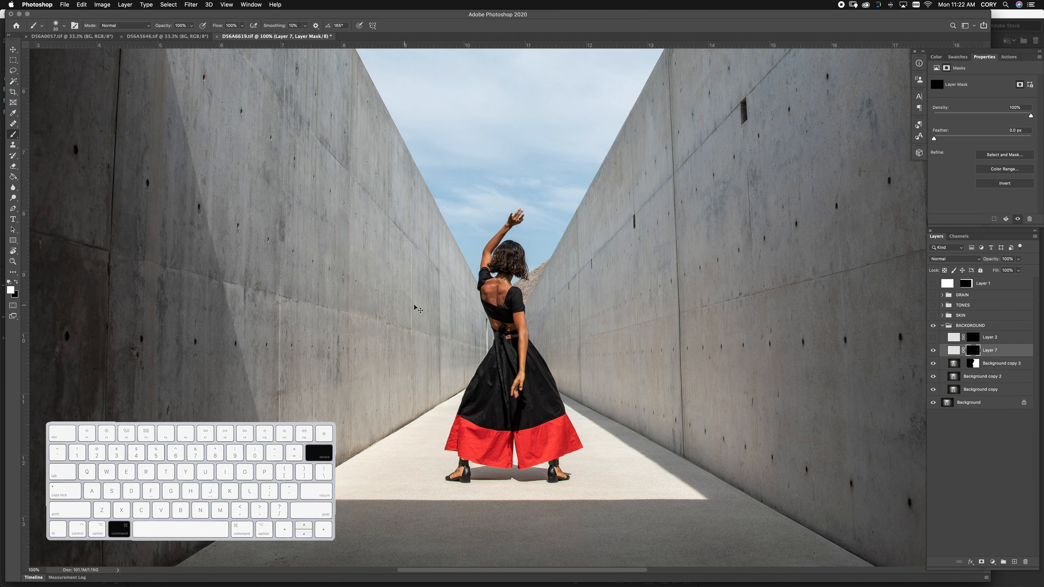
Paint white on Layer 7's mask with a resized brush to reveal cloned sky over the upper hill next to the wall
key(cmd+equal)
key(cmd+equal)
key(cmd+equal)
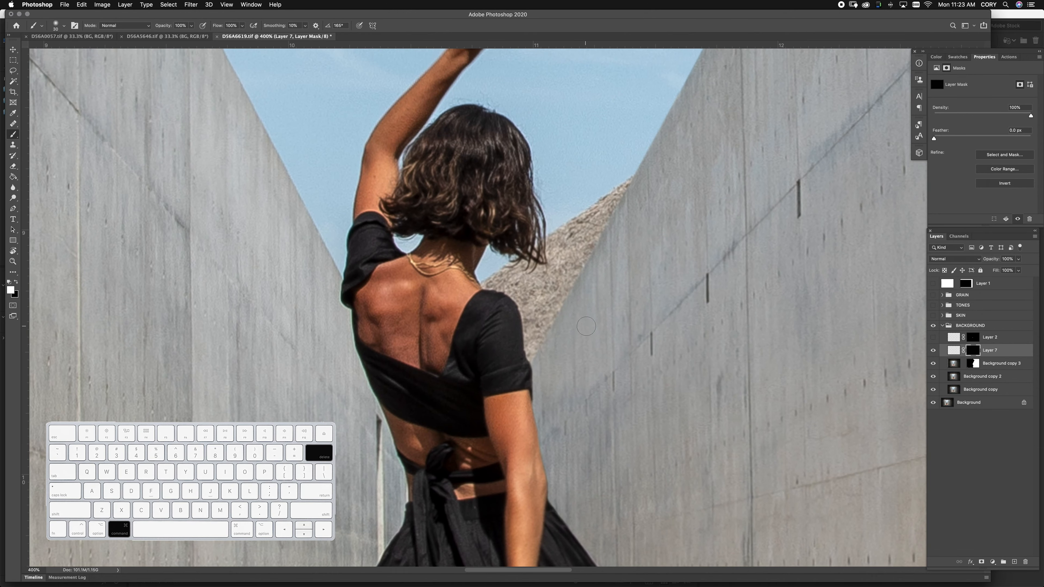
key(cmd+equal)
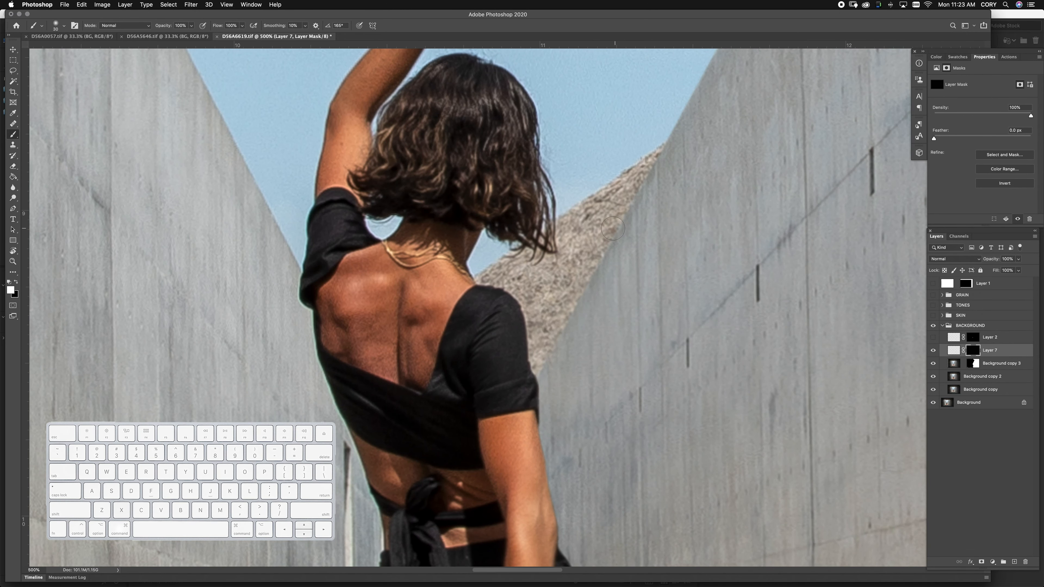
key(b)
drag(169, 27, 180, 29)
key(bracketright)
key(bracketright)
key(bracketright)
key(bracketright)
key(bracketright)
key(bracketright)
key(bracketleft)
key(bracketleft)
key(bracketleft)
key(bracketleft)
key(bracketleft)
mouse_move(621, 158)
mouse_down()
mouse_move(620, 192)
mouse_move(599, 239)
mouse_up()
Reveal the cloned sky in a straight line along the right wall's edge down to the dancer's sleeve, and over the remaining hill
key(bracketleft)
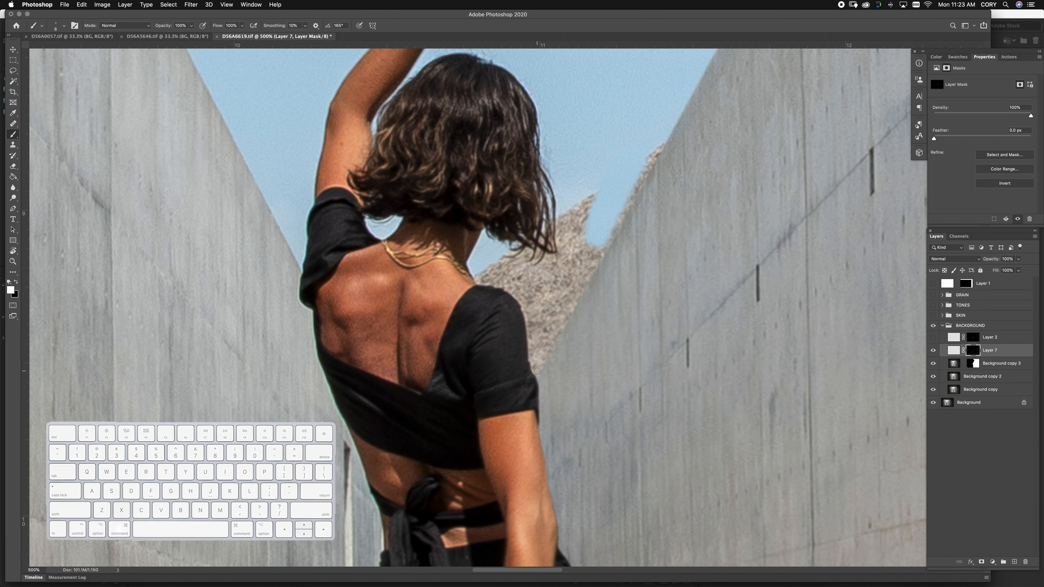
shift+click(536, 372)
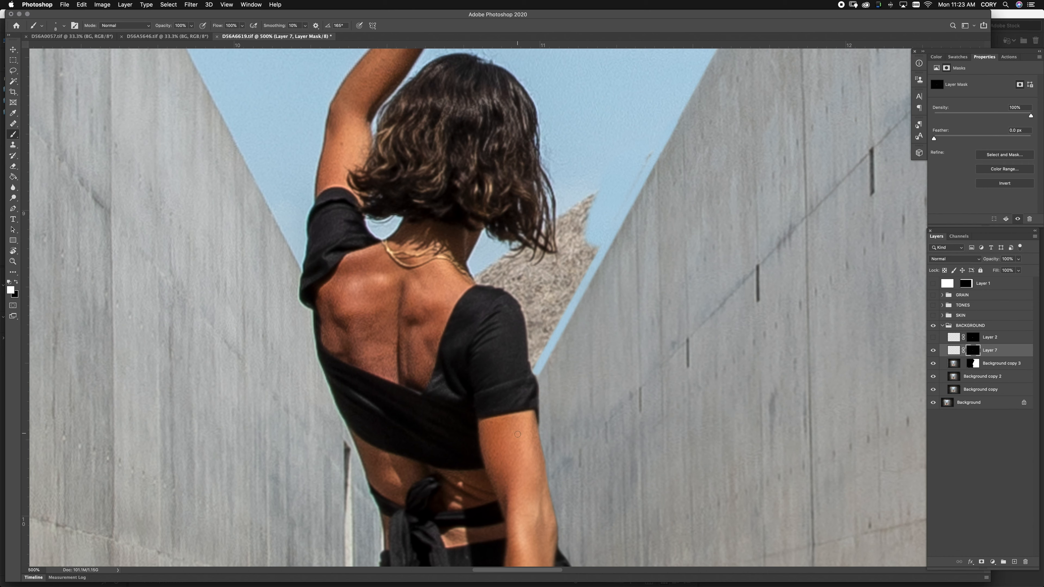
mouse_move(535, 357)
mouse_down()
mouse_move(528, 302)
mouse_move(518, 285)
mouse_move(528, 307)
mouse_move(479, 277)
mouse_move(483, 263)
mouse_move(497, 274)
mouse_move(497, 257)
mouse_move(509, 275)
mouse_move(506, 253)
mouse_move(526, 251)
mouse_move(497, 268)
mouse_move(514, 280)
mouse_move(527, 269)
mouse_move(523, 283)
mouse_move(537, 250)
mouse_move(517, 280)
mouse_move(544, 276)
mouse_move(544, 290)
mouse_move(599, 184)
mouse_move(583, 256)
mouse_move(551, 307)
mouse_up()
key(])
key(])
key(super+z)
key([)
key([)
key(])
key(])
key(super+plus)
key(super+plus)
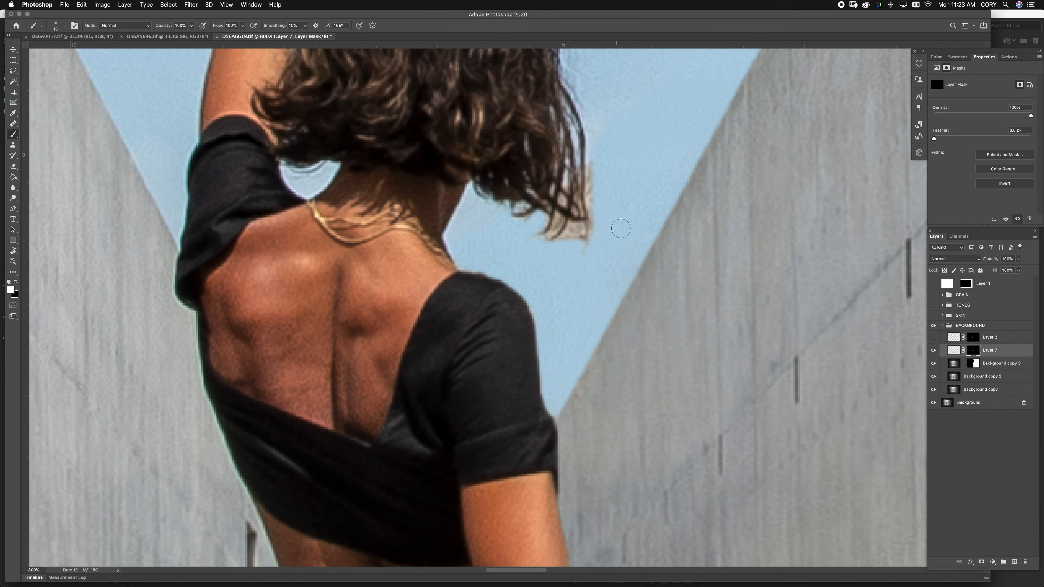
Paint white on the mask around the dancer's hair tips with a very small brush to replace the leftover gravel with sky
key(super+plus)
key(super+plus)
key(super+minus)
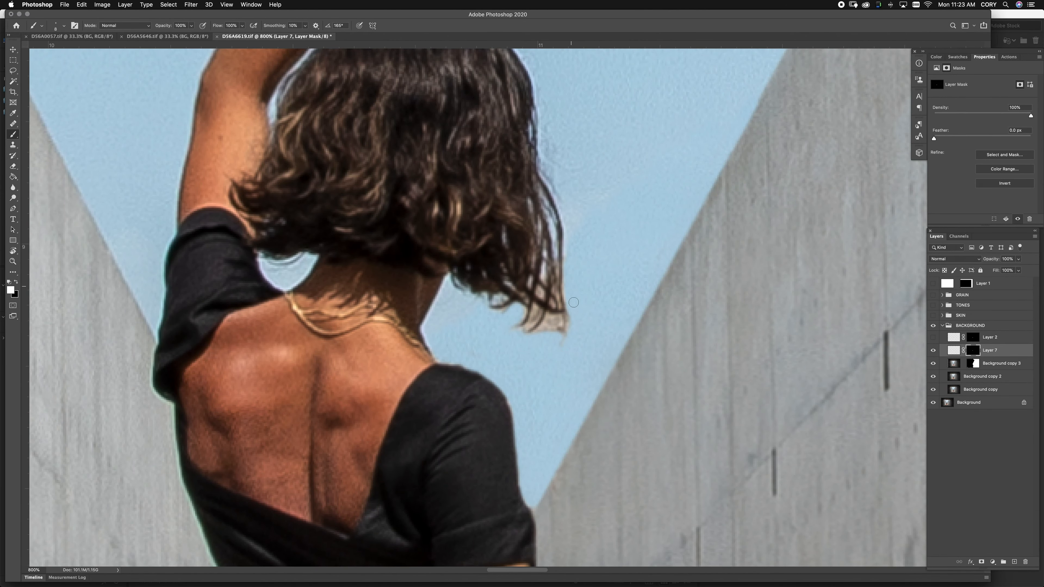
key(bracketleft)
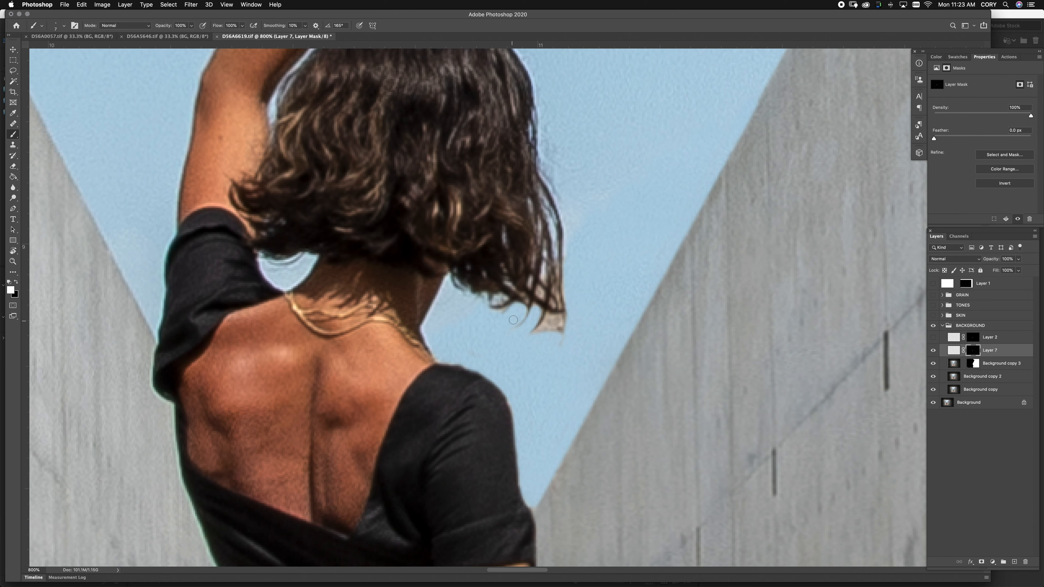
mouse_move(529, 337)
mouse_down()
mouse_move(546, 316)
mouse_move(560, 317)
mouse_move(567, 349)
mouse_move(568, 326)
mouse_up()
key(])
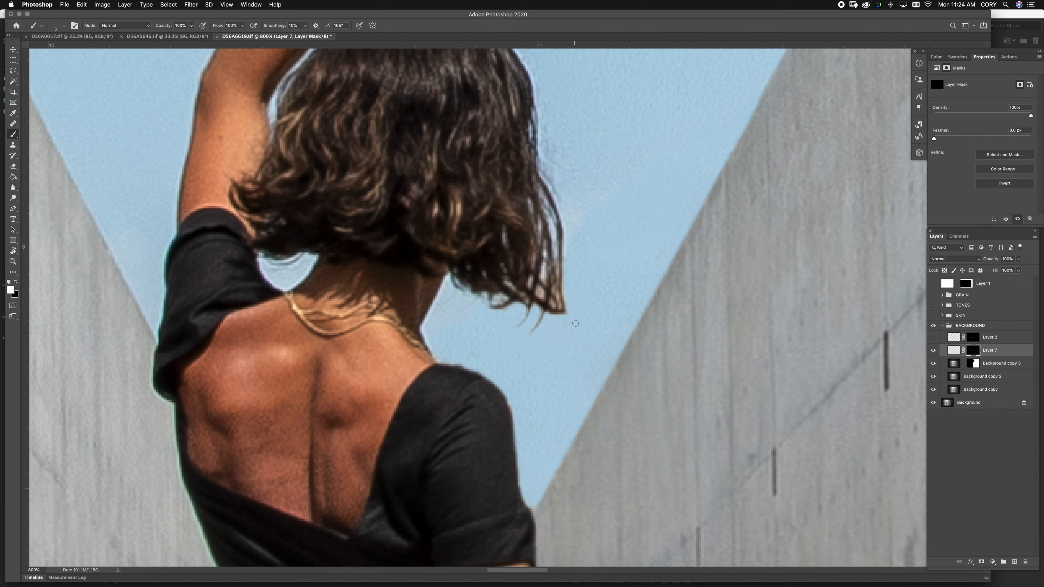
mouse_move(538, 294)
mouse_down()
mouse_move(557, 294)
mouse_move(551, 239)
mouse_up()
drag(550, 298, 555, 289)
Toggle Layer 7 off and on at full-image view to compare the photo with and without the hill
key(super+0)
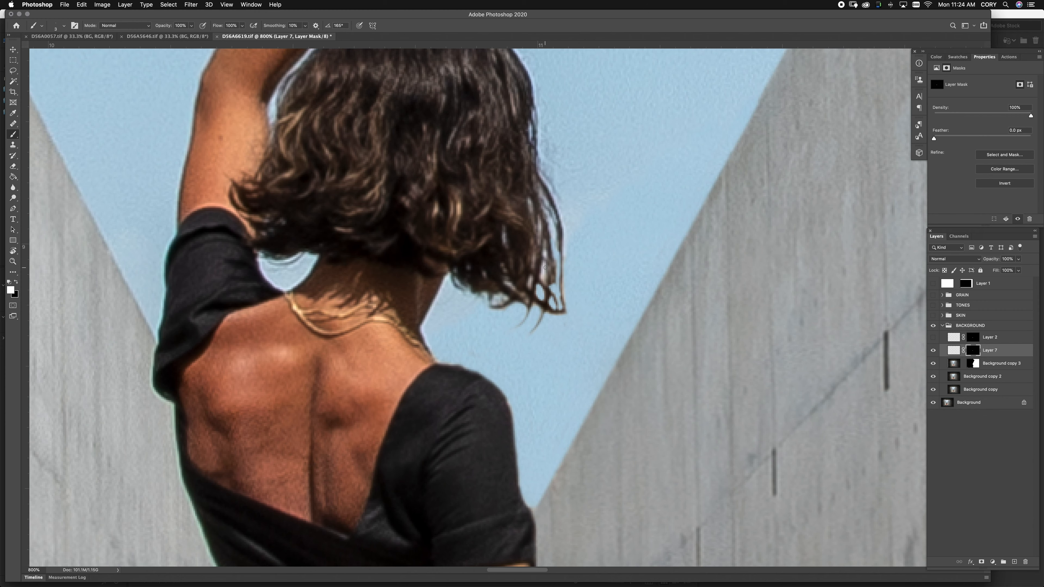
click(934, 351)
click(934, 350)
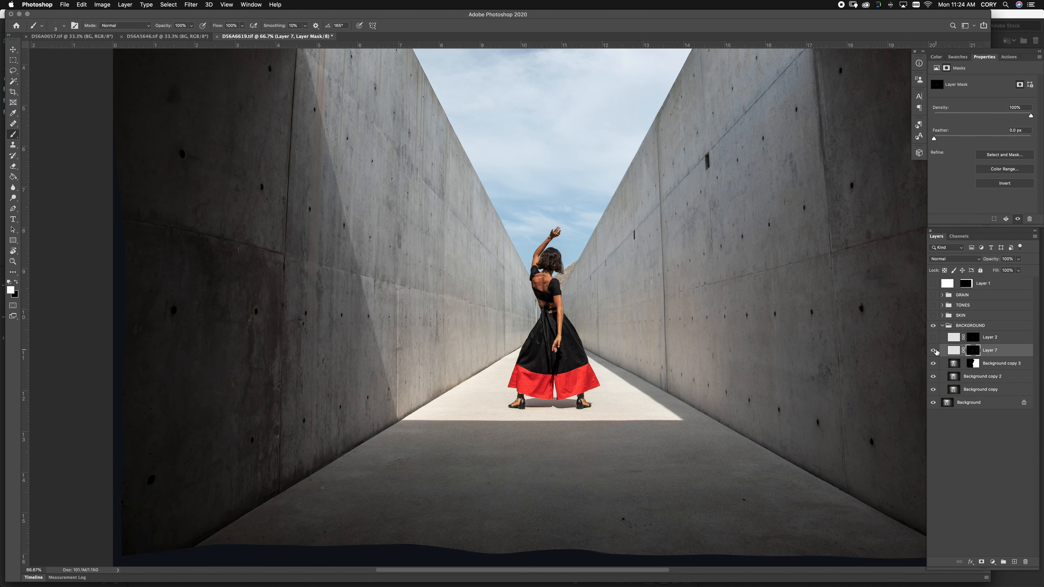
click(934, 351)
click(934, 350)
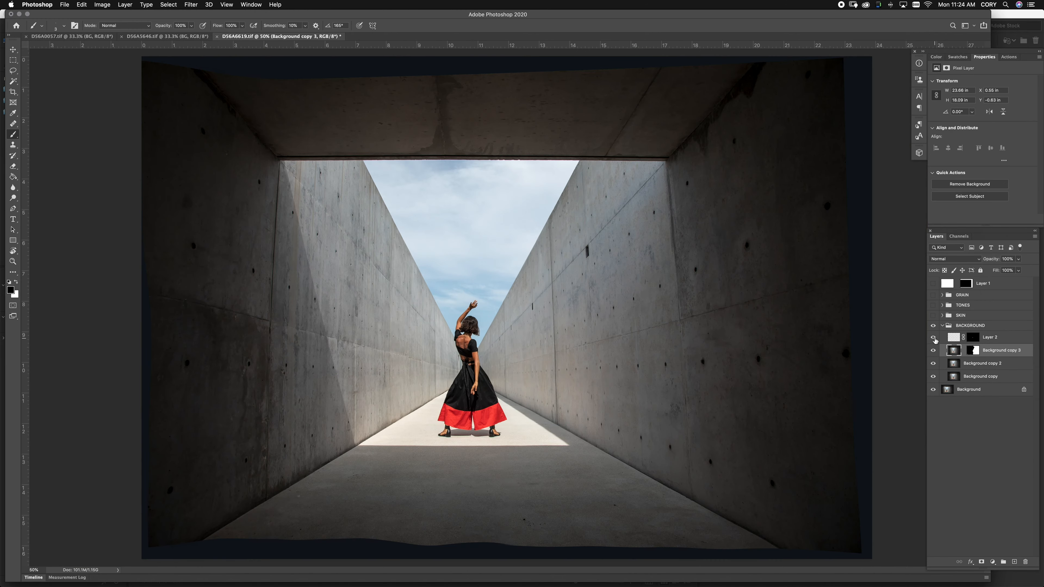
Show Layer 1 as a white border around the photo and collapse the BACKGROUND group
key(super+minus)
key(super+0)
click(933, 284)
key(super+minus)
key(super+0)
click(942, 325)
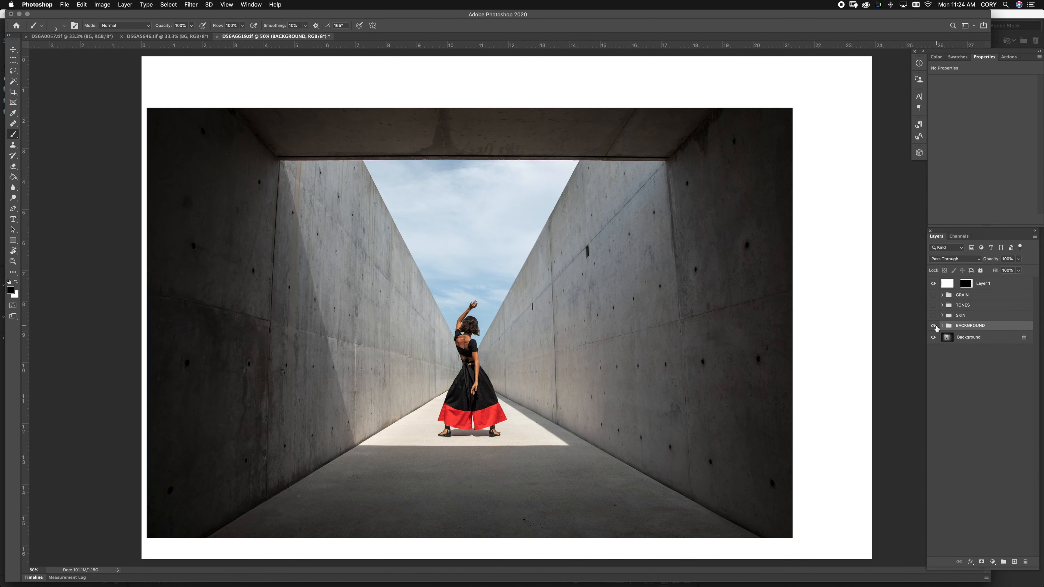
Toggle the BACKGROUND group off and on repeatedly to compare the original photo with the retouched background
click(933, 326)
click(933, 326)
click(933, 326)
click(933, 326)
click(933, 326)
click(933, 325)
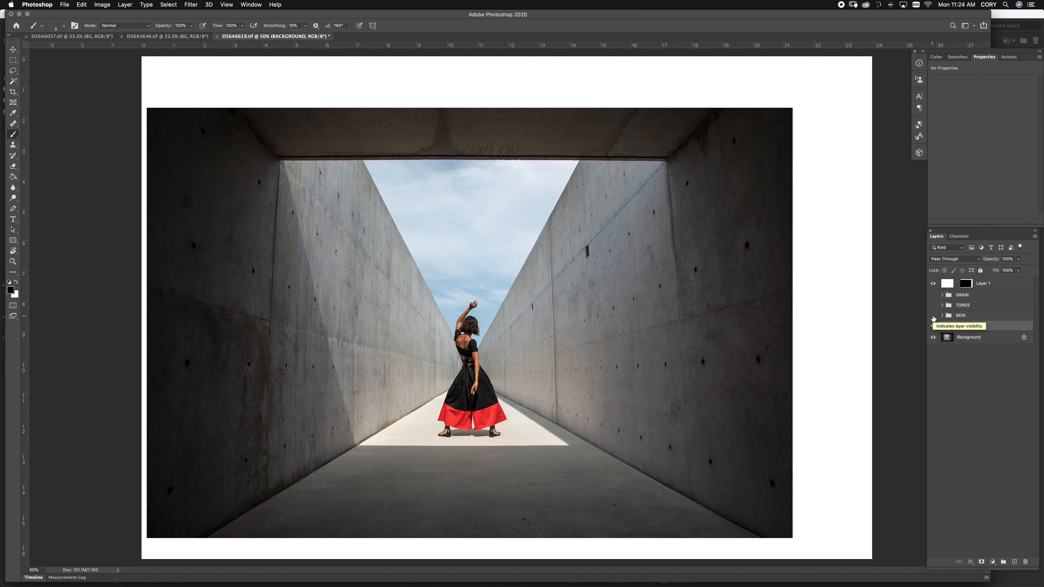
Expand the SKIN group to examine its layers and collapse it again
click(942, 316)
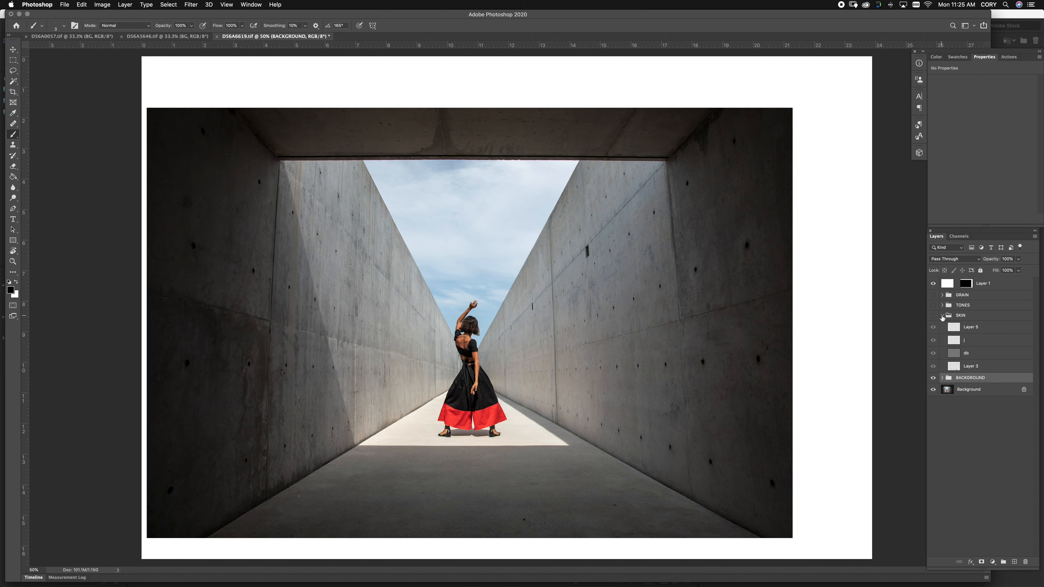
click(942, 315)
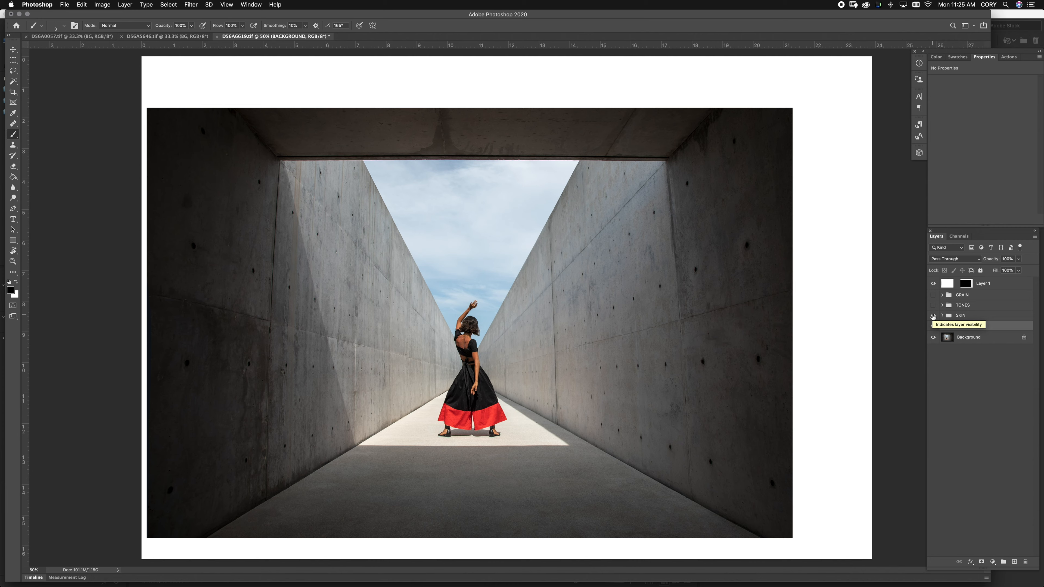
Show the SKIN, TONES and GRAIN groups and review the layered retouching on the full dancer photo
drag(933, 316, 932, 306)
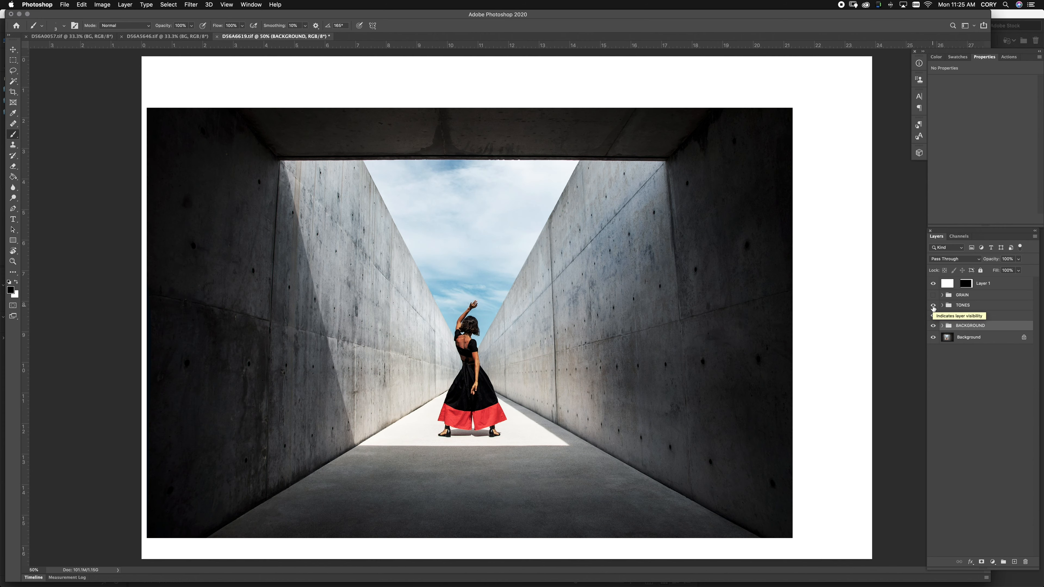
click(933, 296)
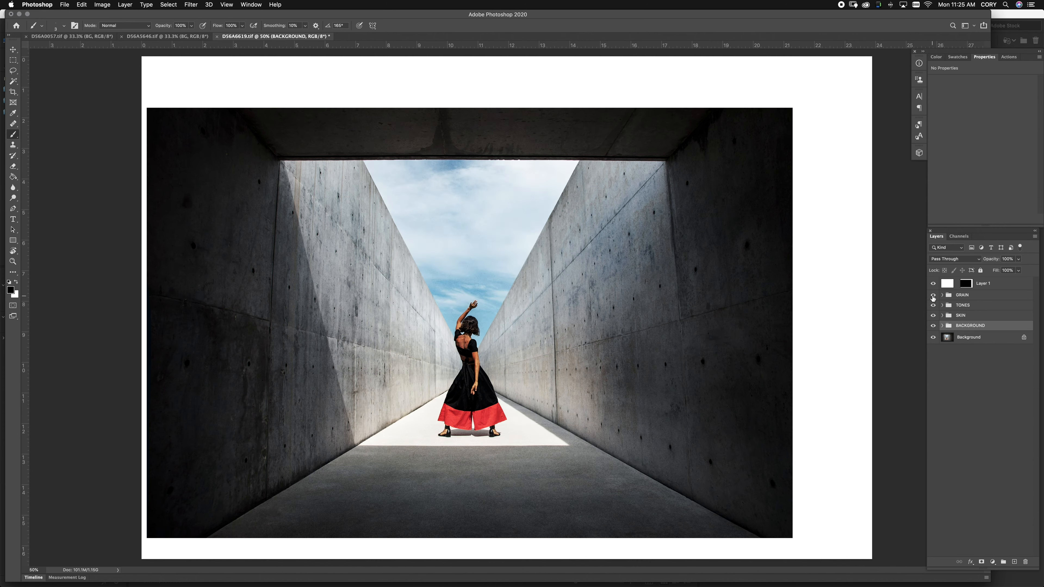
key(super+minus)
key(super+plus)
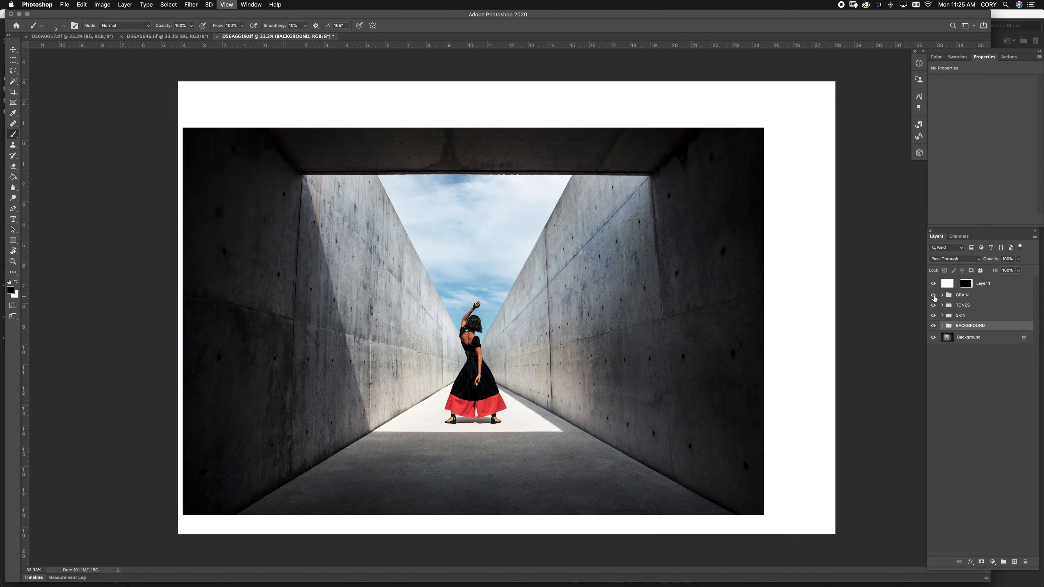
mouse_move(933, 325)
mouse_down()
mouse_move(933, 296)
mouse_move(933, 329)
mouse_move(933, 315)
mouse_up()
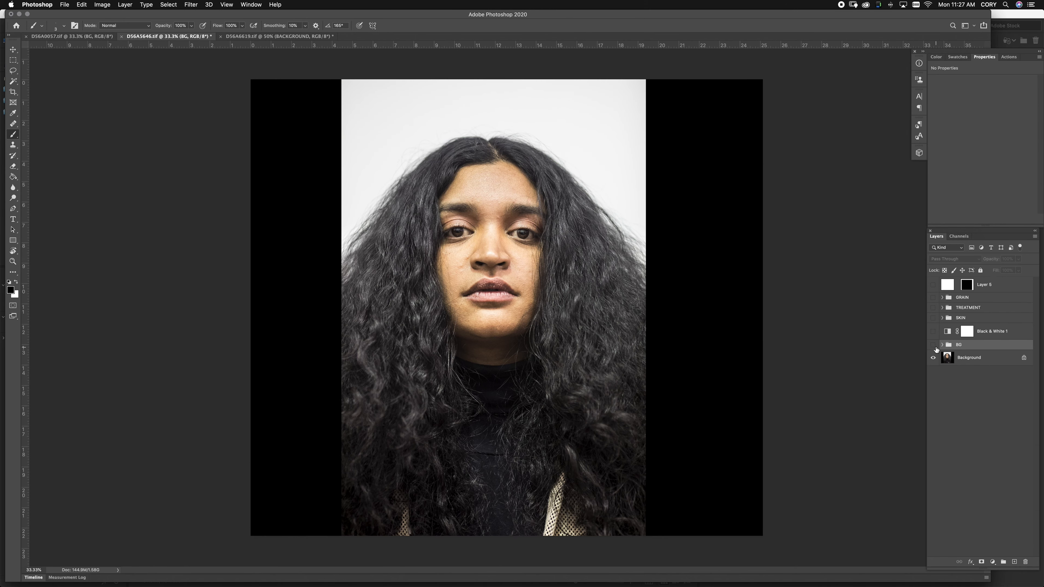
Toggle all retouching layers and the BG group on and off to compare the original portrait with the widened-hair version
drag(935, 347, 934, 304)
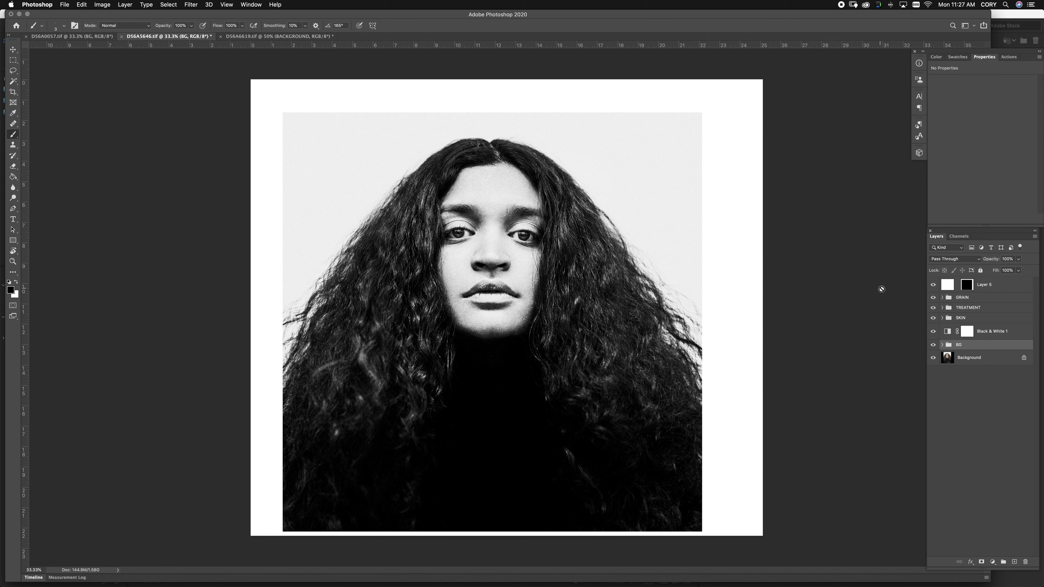
drag(933, 285, 932, 348)
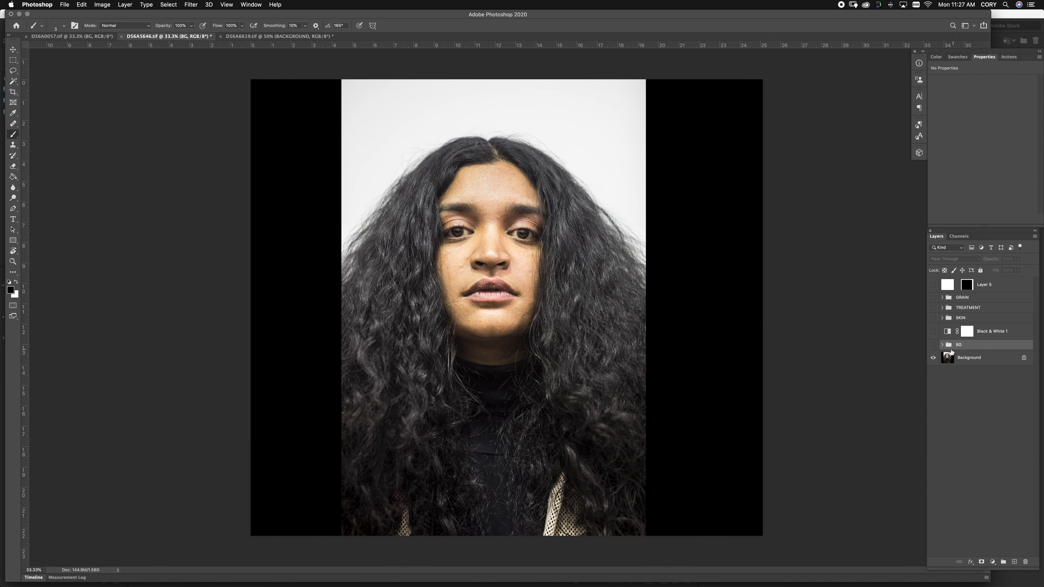
click(933, 348)
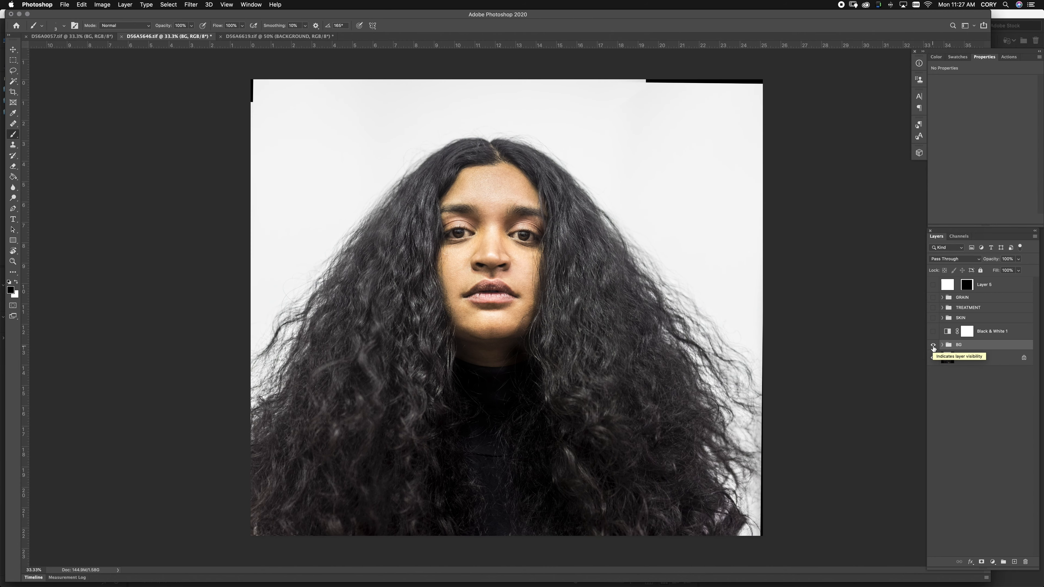
click(933, 346)
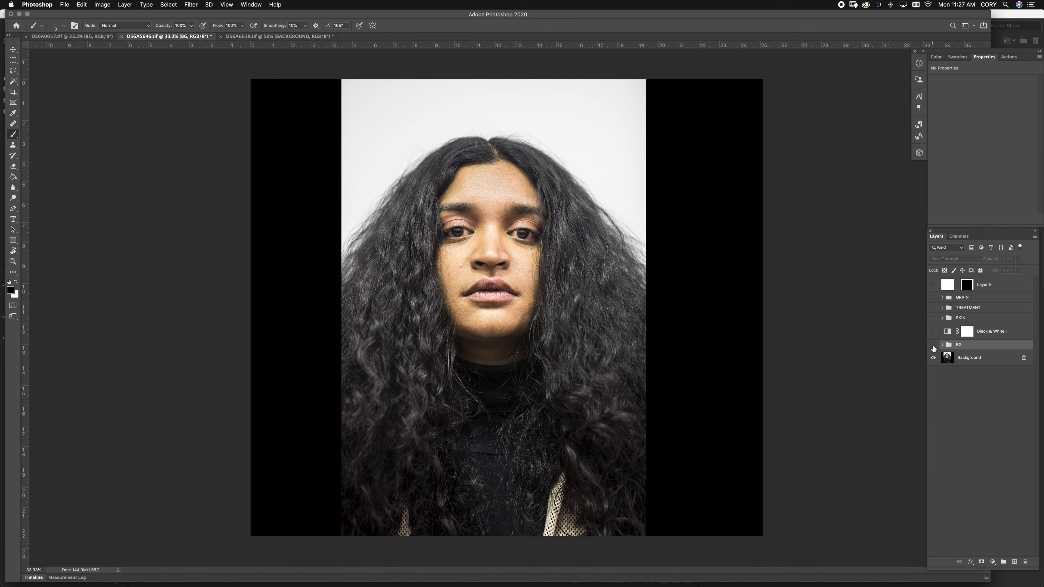
Show Layer 5 as a white border and expand the BG group with its individual layers hidden
click(933, 286)
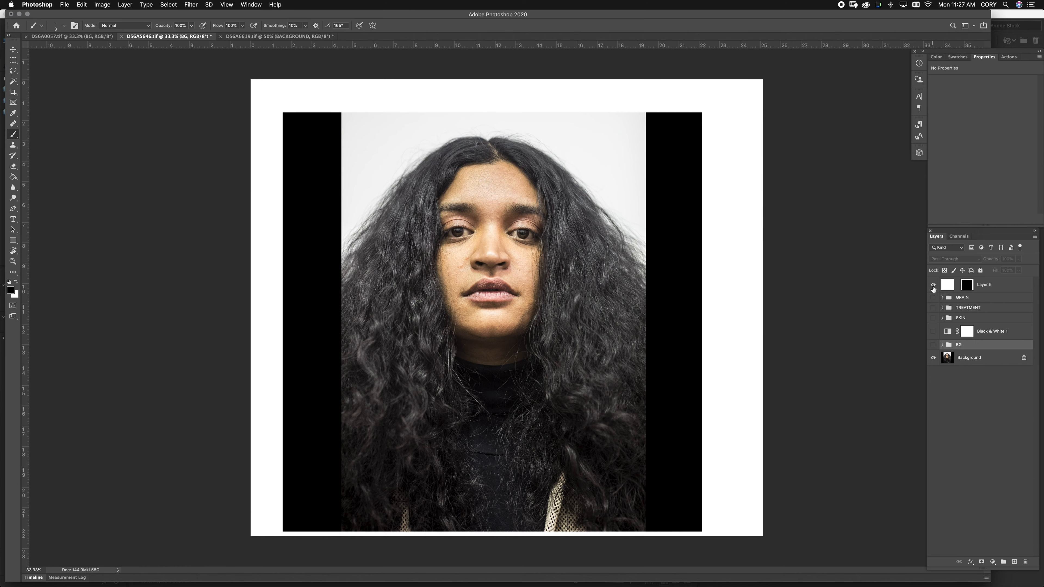
click(942, 345)
drag(933, 357, 933, 436)
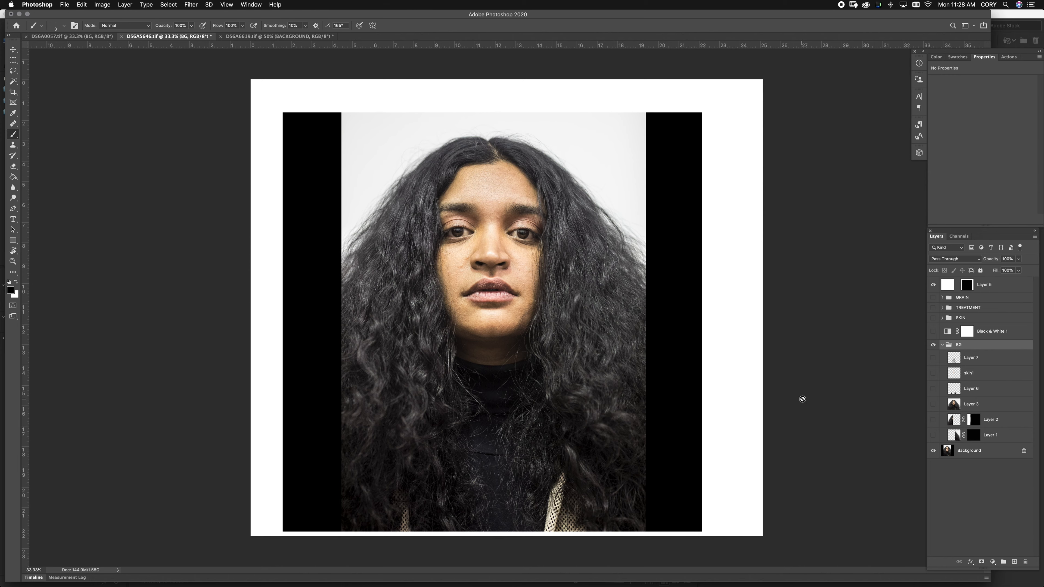
click(932, 405)
click(933, 405)
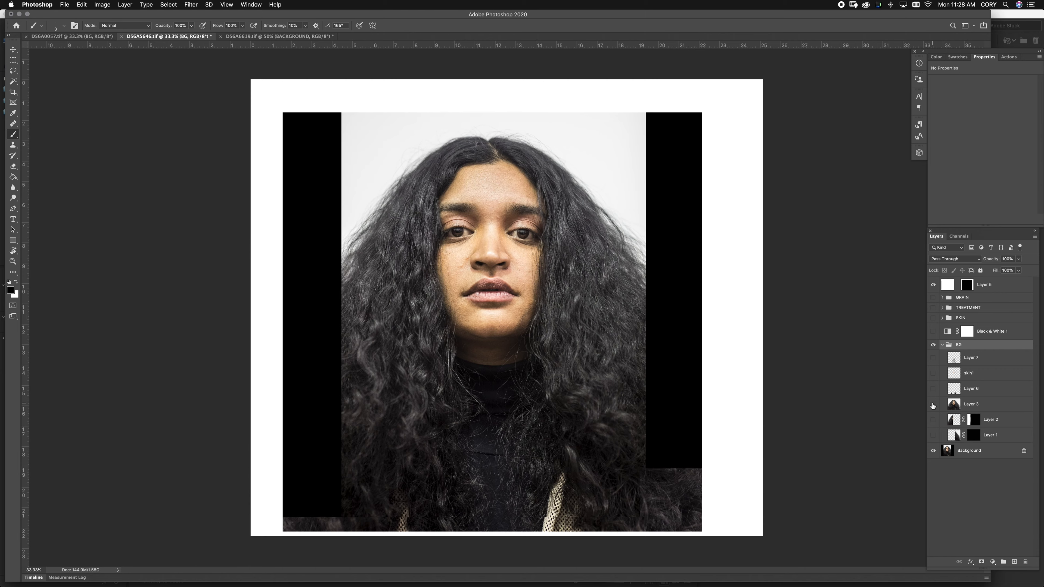
Switch to Adobe Bridge and compare the centre frame D56A5646.CR2 with the side frames D56A5659.CR2 and D56A5662.CR2
key(super+Tab)
key(super+Tab)
key(super+Tab)
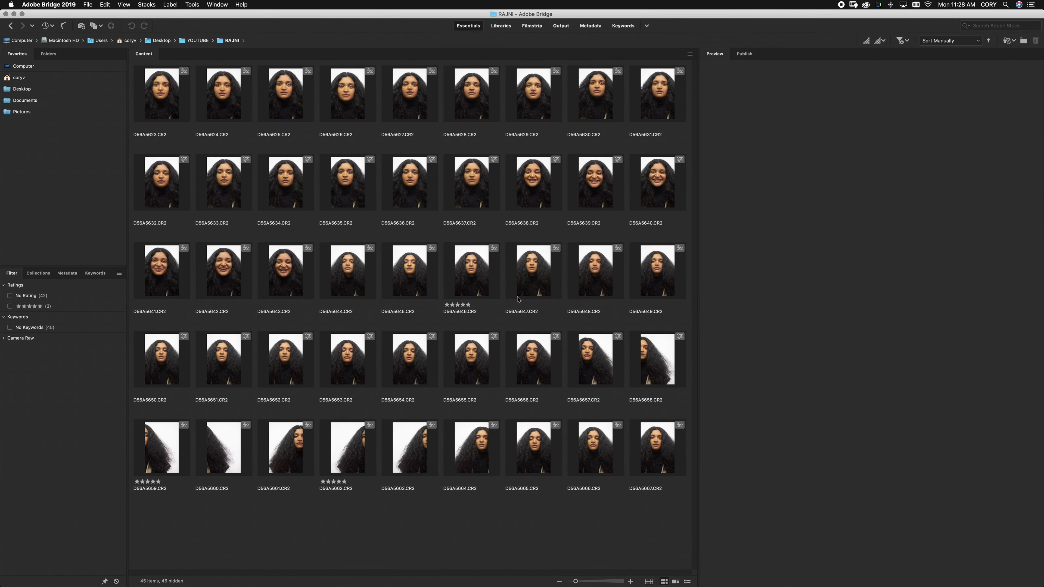
click(473, 287)
click(163, 451)
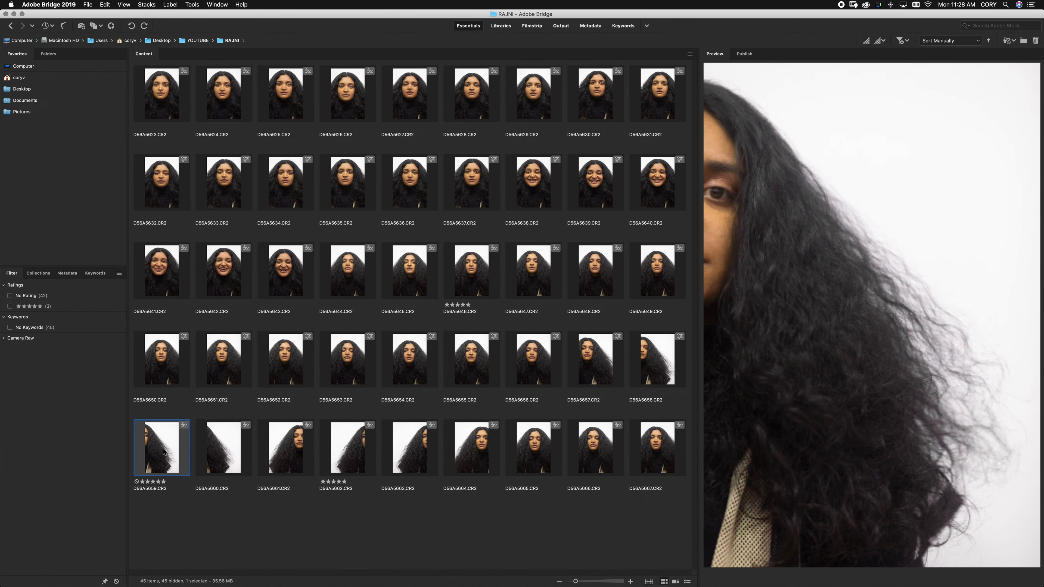
click(272, 453)
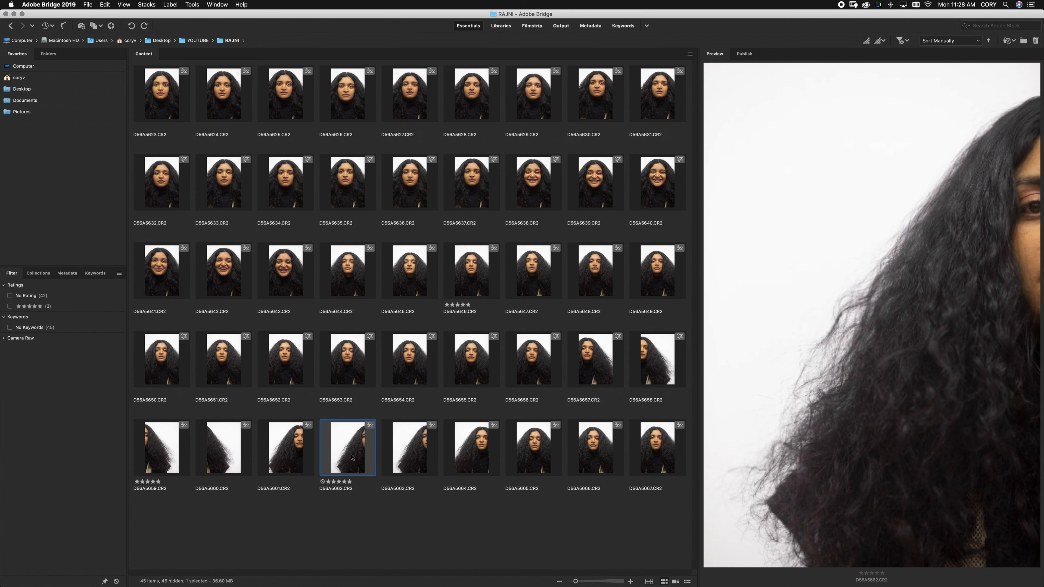
click(159, 450)
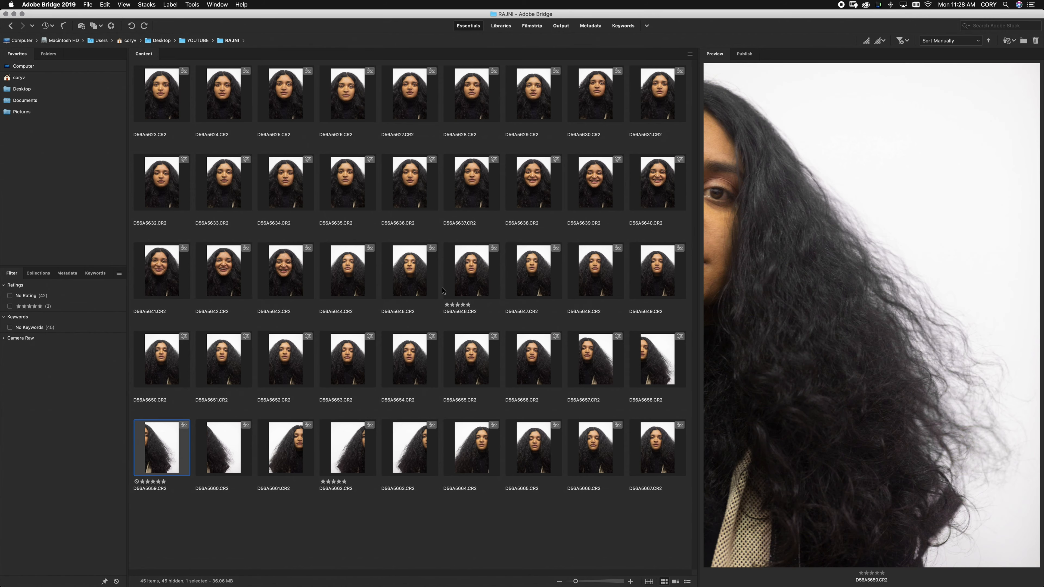
click(457, 284)
click(355, 460)
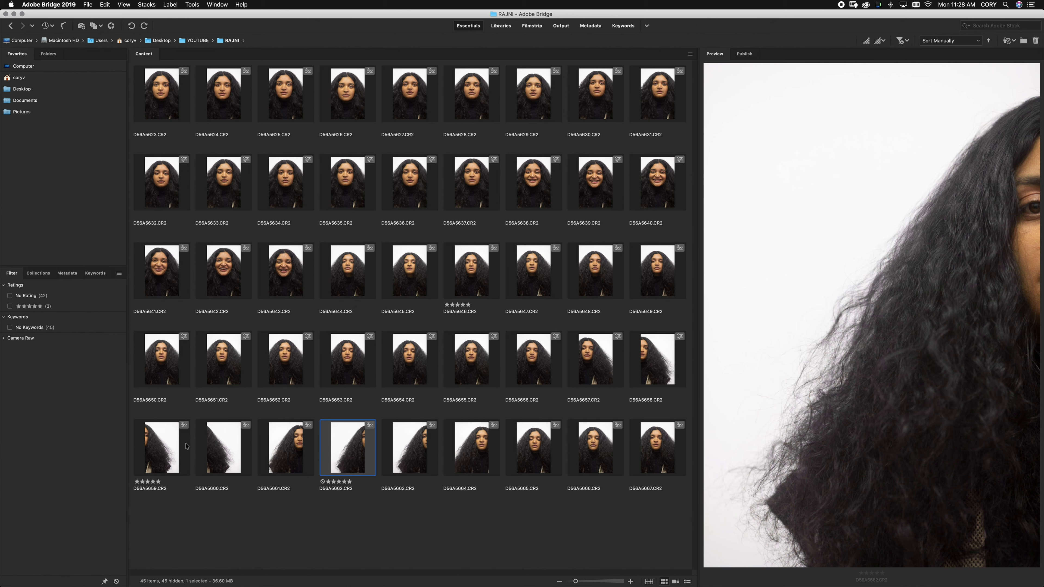
click(475, 276)
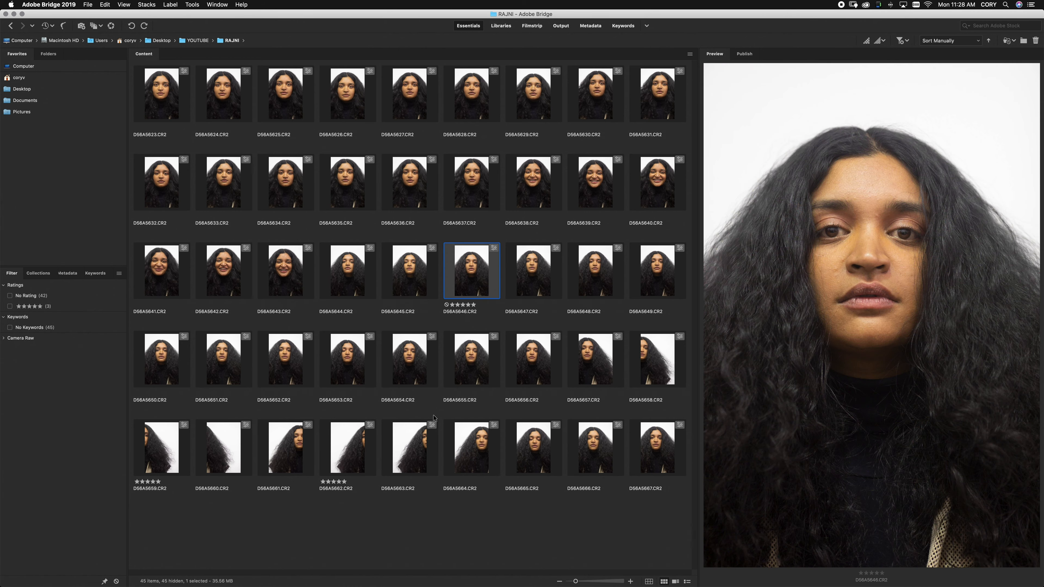
click(350, 450)
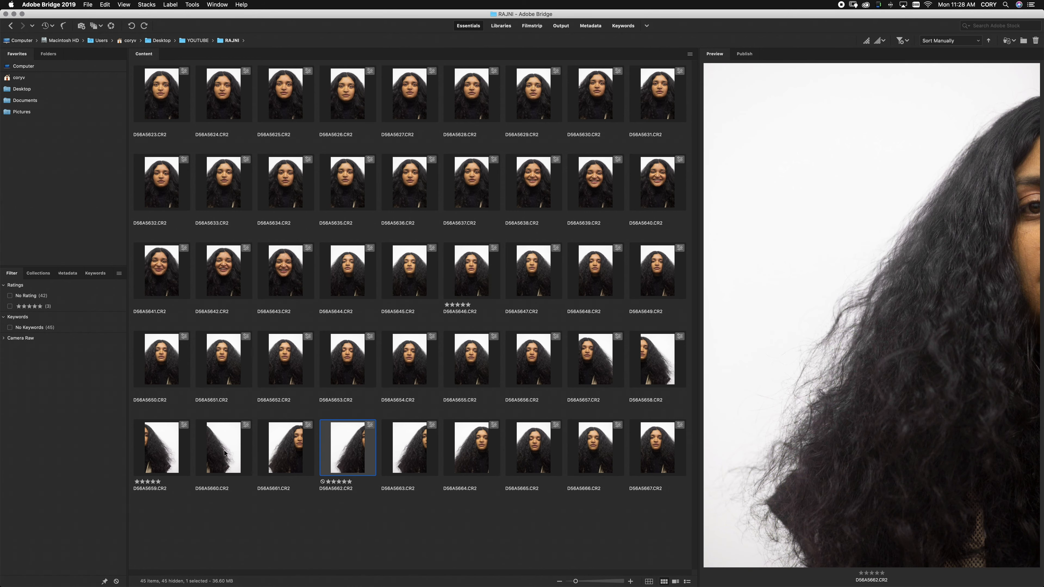
Switch to Photoshop, copy the whole D56A5662.CR2 image, close it, and paste it above Layer 3 in D56A5646.tif
key(super+Tab)
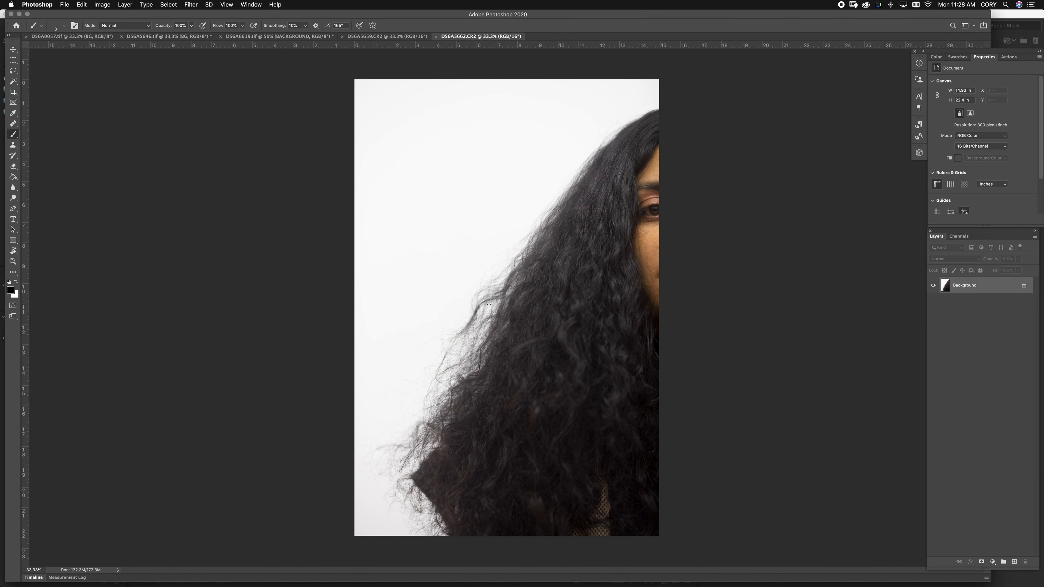
key(super+a)
key(super+c)
click(436, 37)
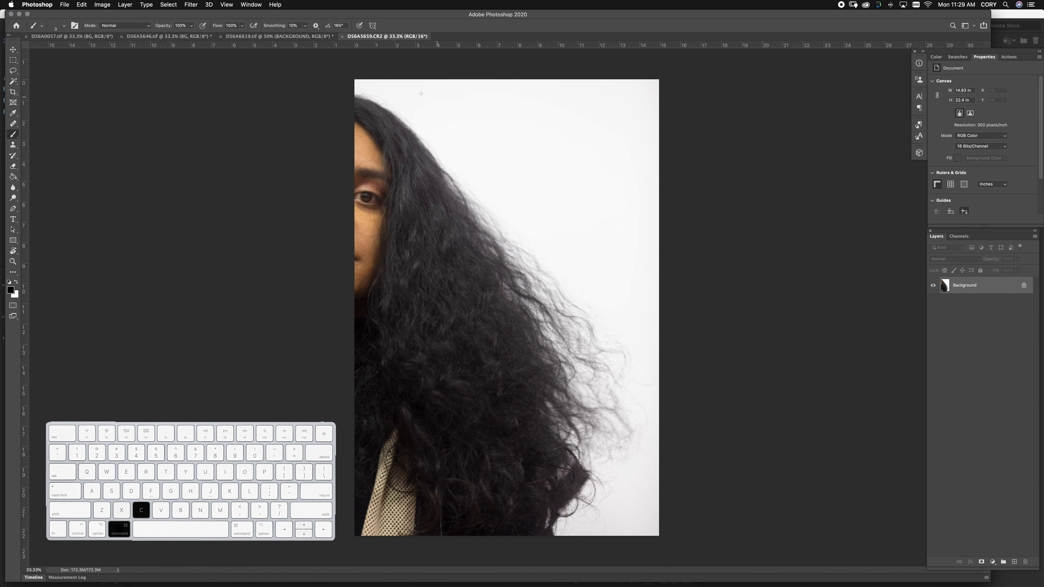
click(168, 37)
click(994, 410)
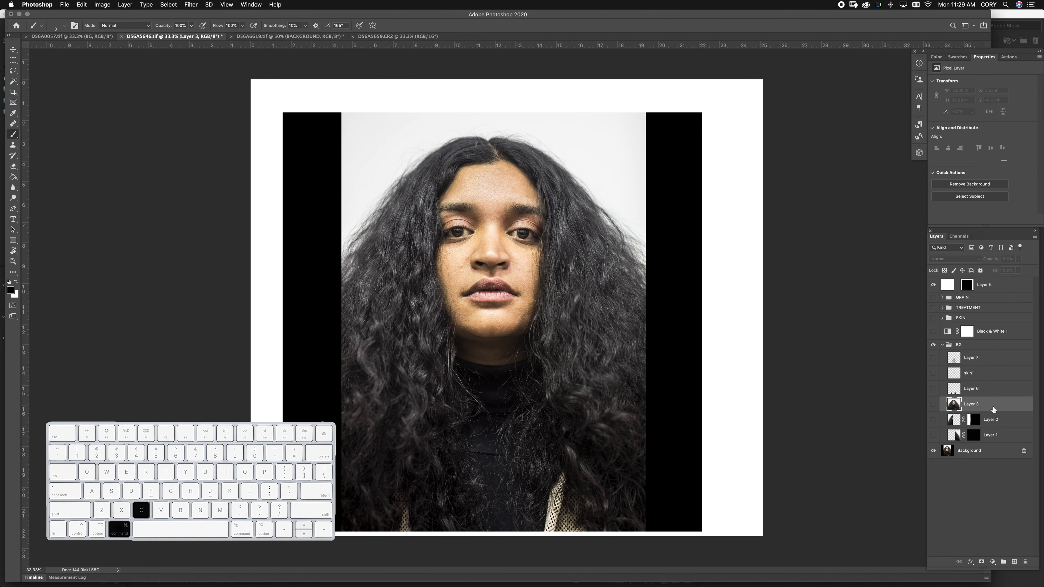
key(super+v)
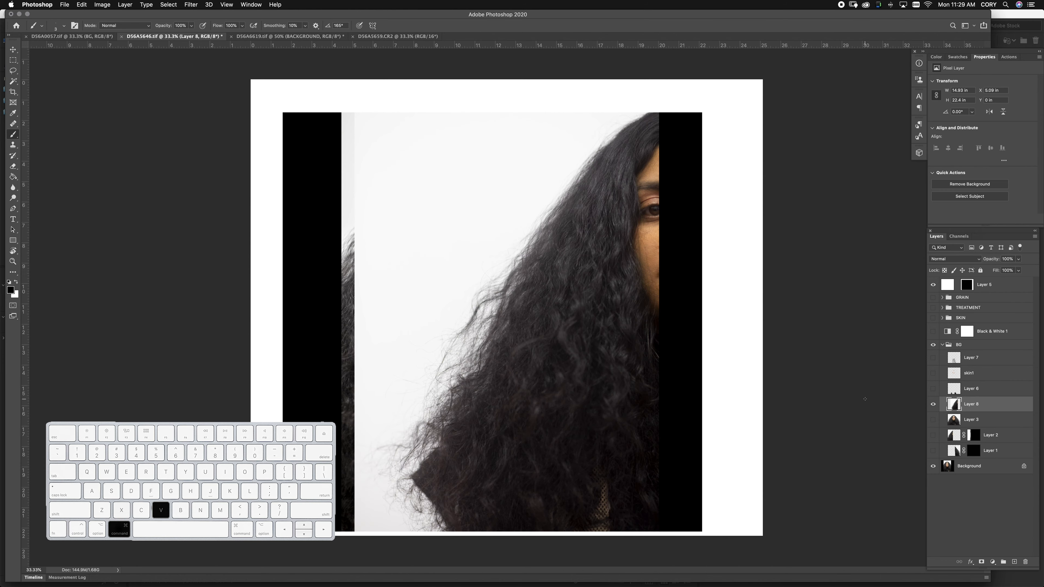
Align the pasted side frame with the hair and face on the portrait's left using 67% opacity, and restore it to 100%
drag(992, 262, 981, 263)
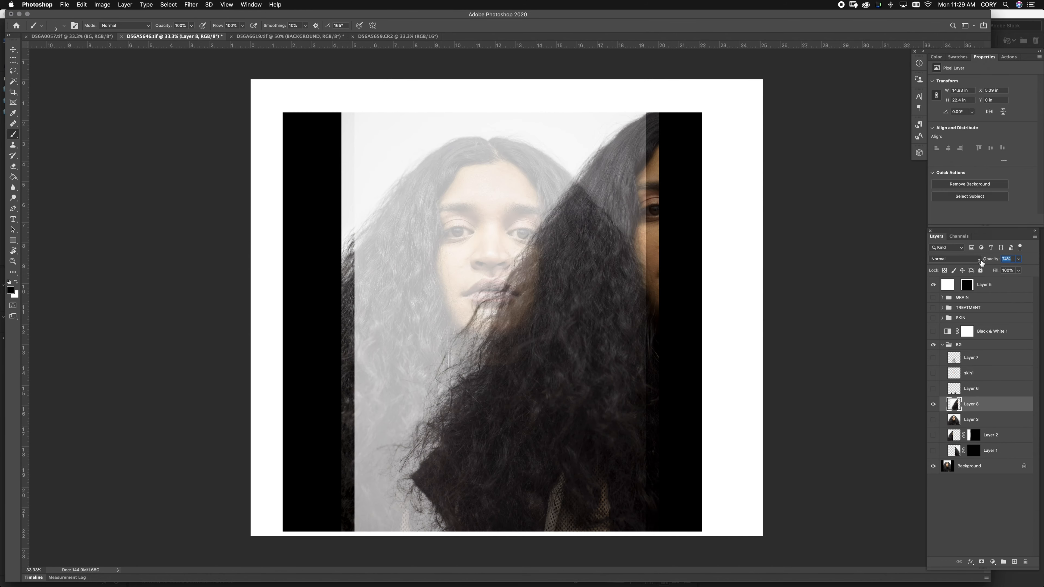
key(v)
drag(595, 259, 397, 285)
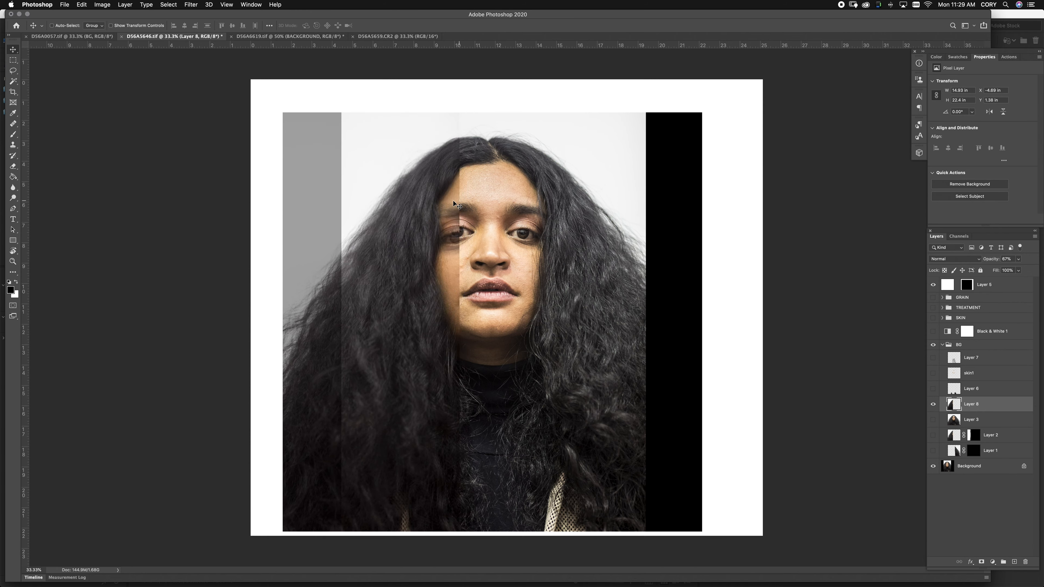
drag(390, 267, 391, 267)
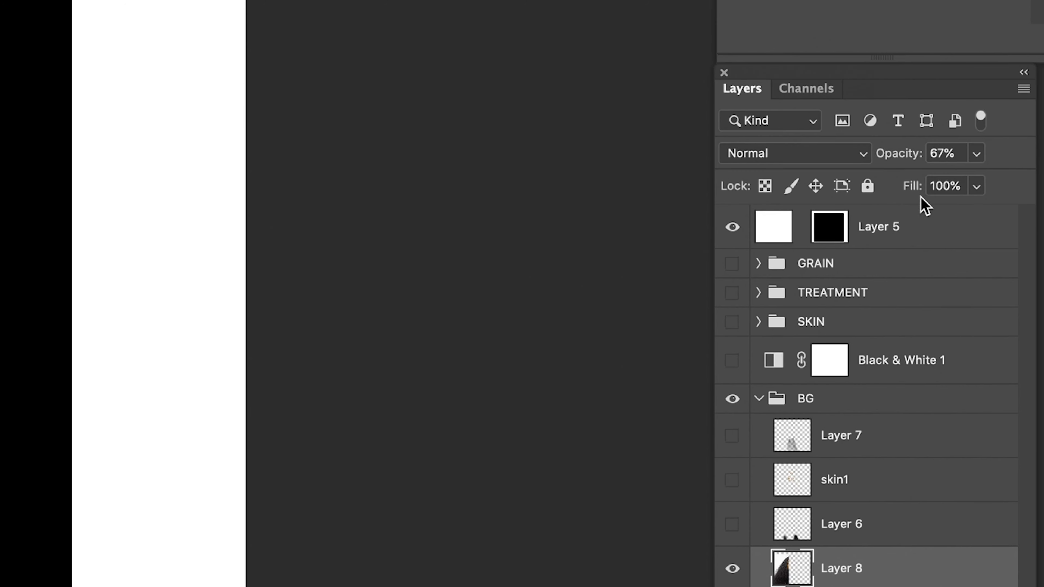
drag(900, 155, 1042, 156)
Add a black-filled mask to the pasted layer and paint it white along the portrait's left edge to reveal the extended hair
click(982, 562)
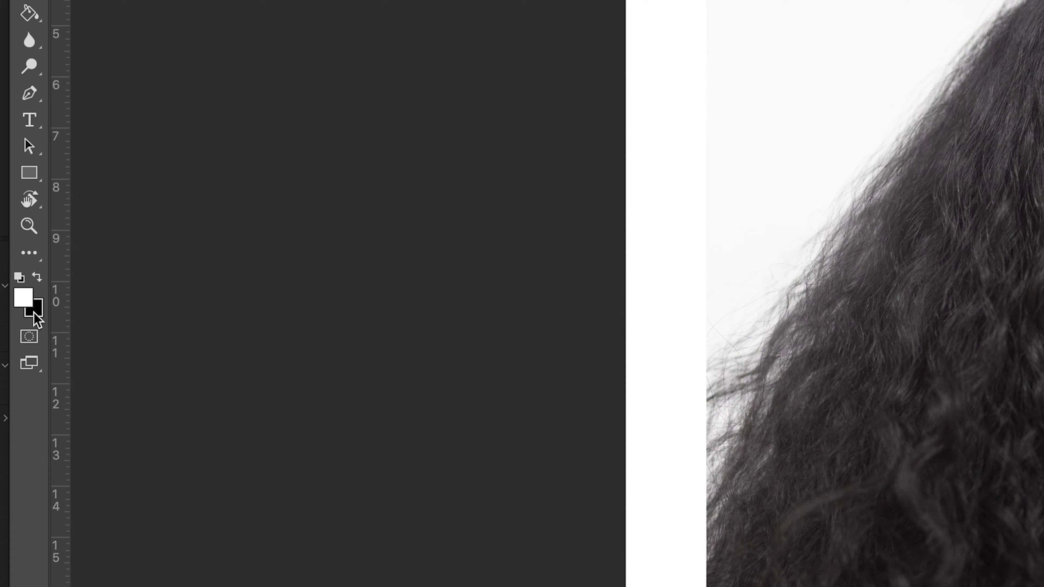
key(super+BackSpace)
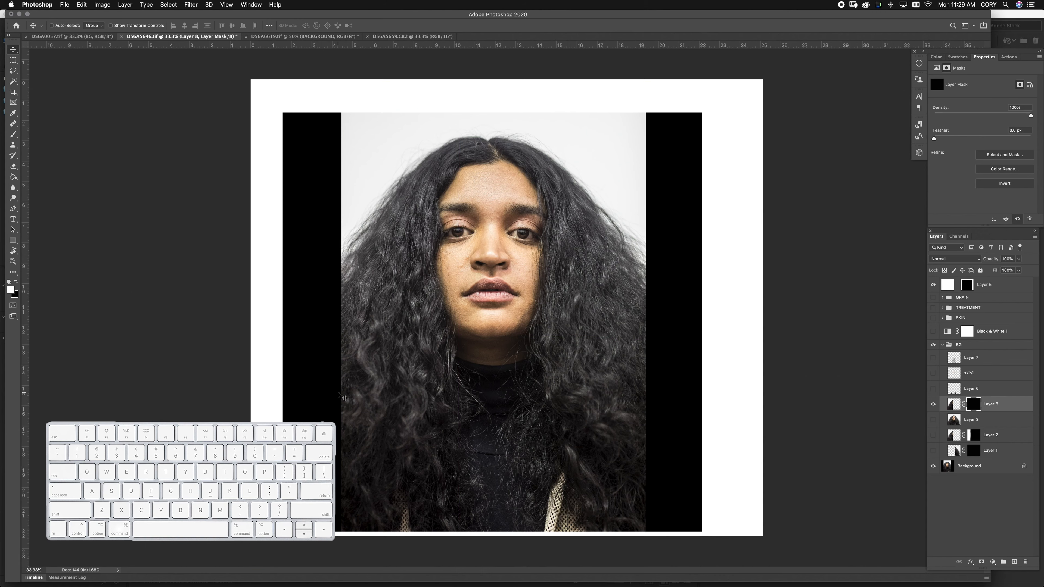
key(super+BackSpace)
key(b)
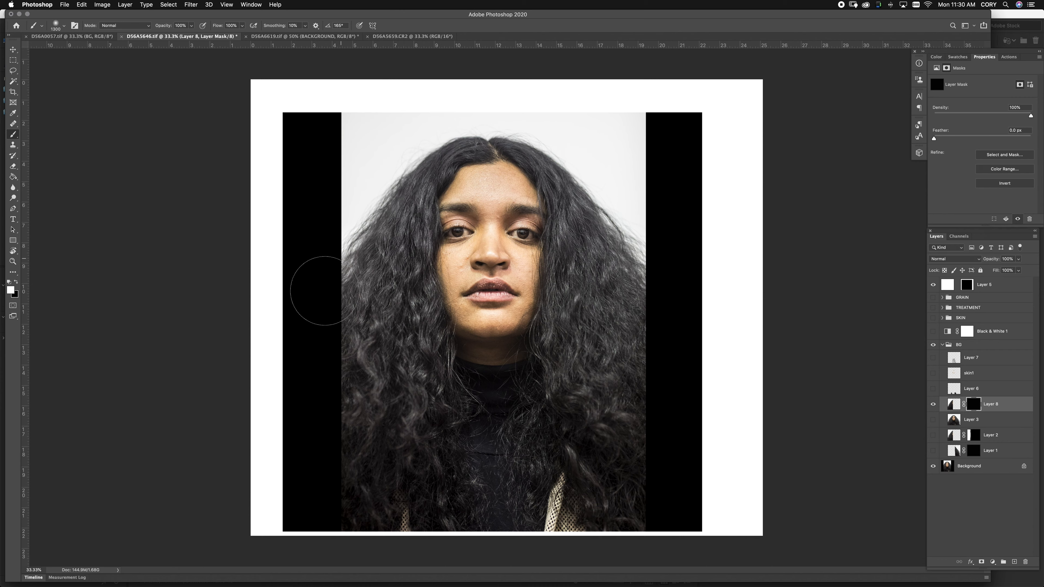
mouse_move(326, 291)
mouse_down()
mouse_move(344, 259)
mouse_move(310, 340)
mouse_move(302, 479)
mouse_move(327, 456)
mouse_move(296, 567)
mouse_move(288, 243)
mouse_move(261, 178)
mouse_move(311, 278)
mouse_move(304, 171)
mouse_move(315, 90)
mouse_move(308, 253)
mouse_move(302, 119)
mouse_move(279, 140)
mouse_up()
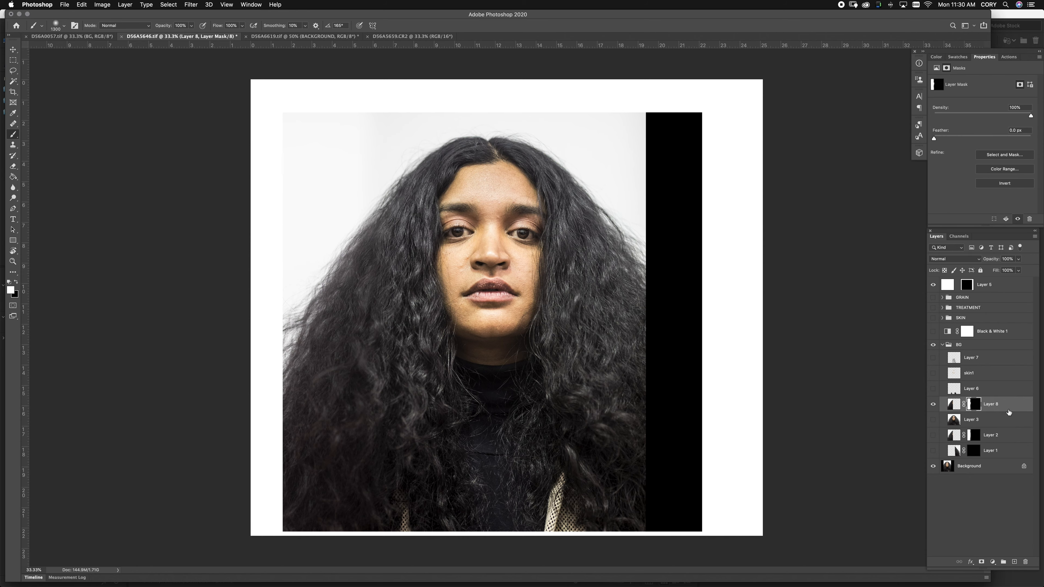
Delete the masked side-frame layer and show Layer 3 with the complete merged portrait
key(Delete)
click(933, 404)
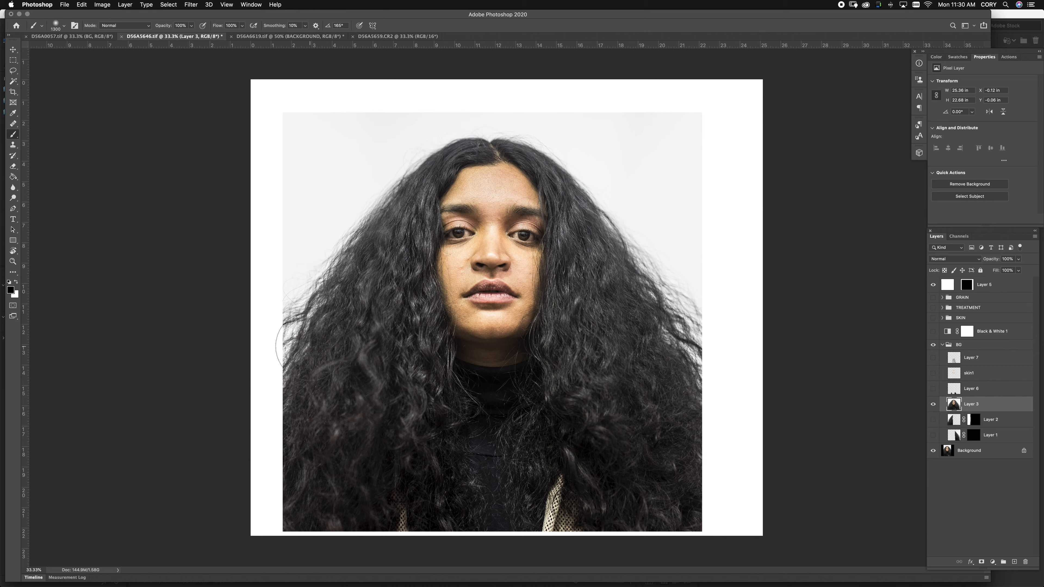
click(933, 389)
Create a new empty layer above Layer 3 and set up the Clone Stamp with a larger brush
key(cmd+shift+n)
key(Return)
key(s)
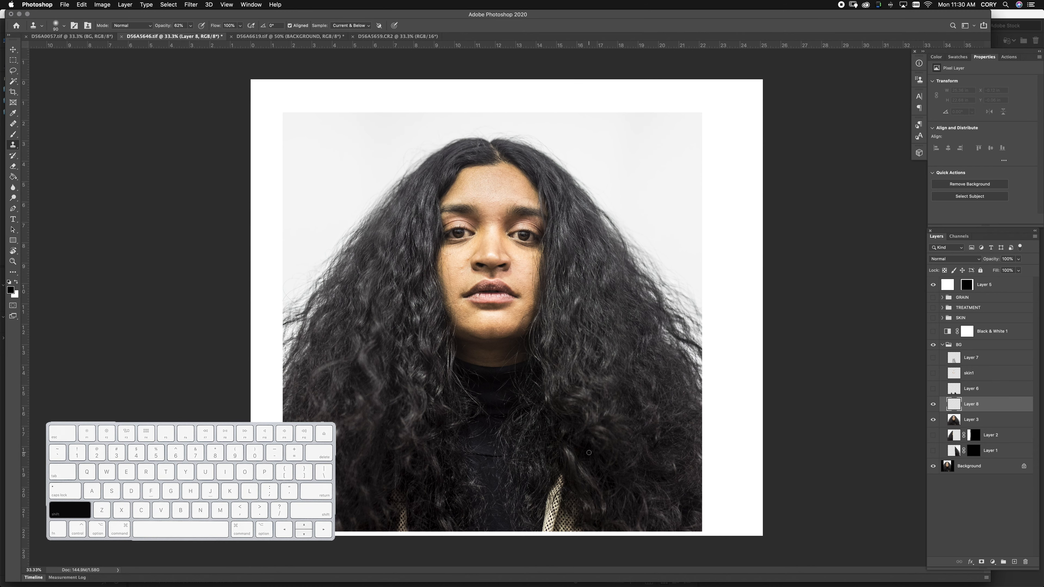
key(])
key(])
key(])
key(])
key(])
key(])
key(])
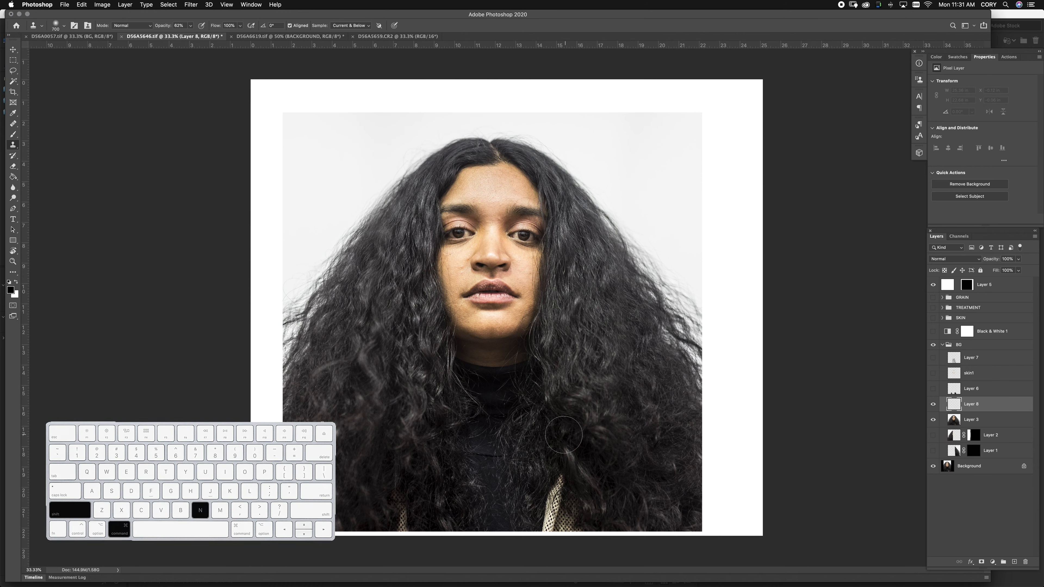
Try to clone nearby hair over the beige jacket patch at the portrait's lower left, undoing each stroke
alt+click(403, 457)
drag(399, 504, 401, 519)
key(super+z)
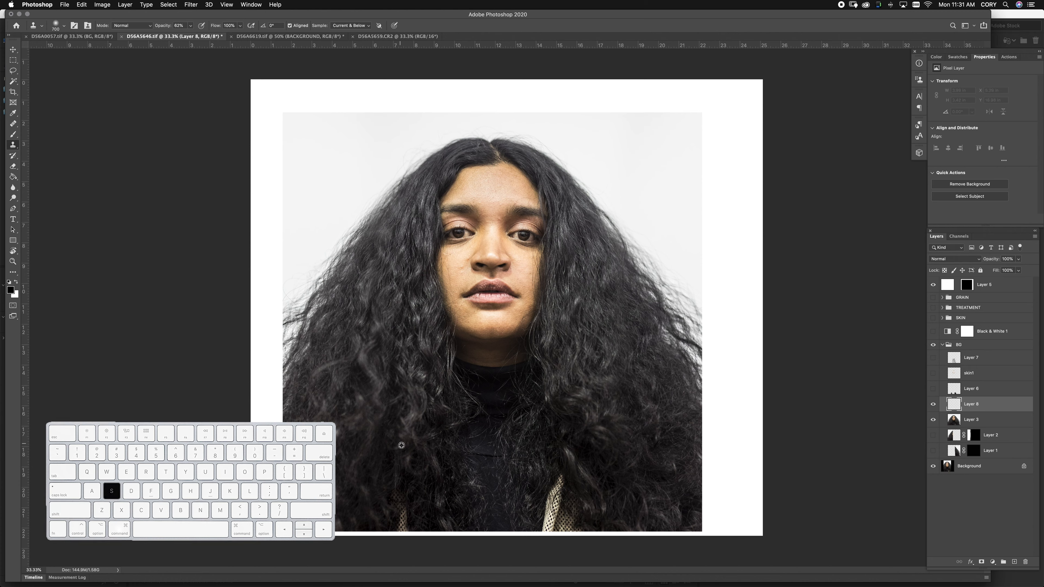
alt+click(407, 474)
click(401, 517)
key(super+z)
Clone hair over the beige jacket patches on both sides of the black turtleneck at the bottom of the portrait
key(0)
key(])
alt+click(349, 512)
drag(398, 527, 398, 493)
alt+click(345, 498)
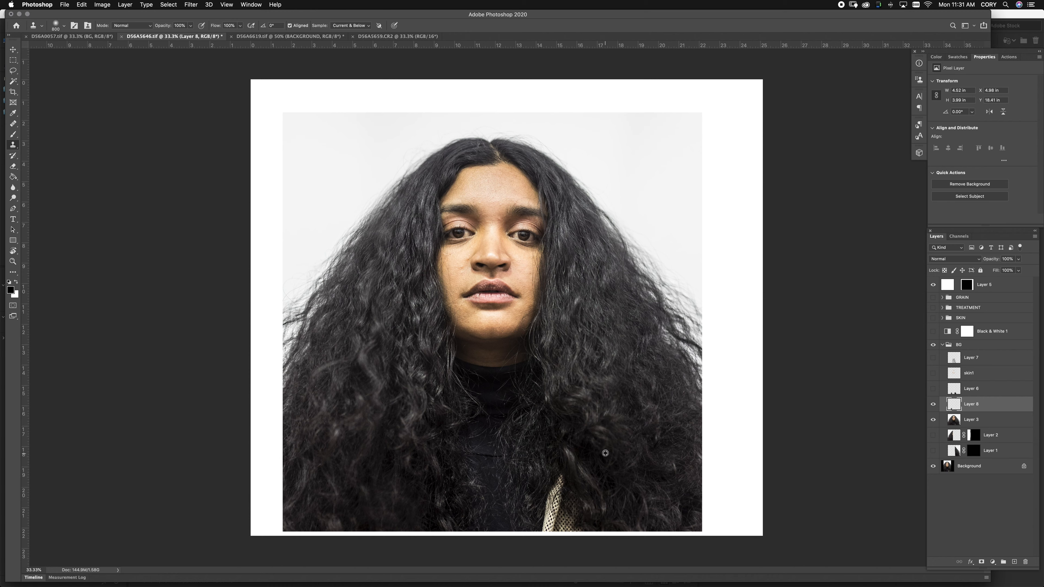
key(bracketleft)
mouse_move(561, 489)
mouse_down()
mouse_move(555, 526)
mouse_move(575, 525)
mouse_up()
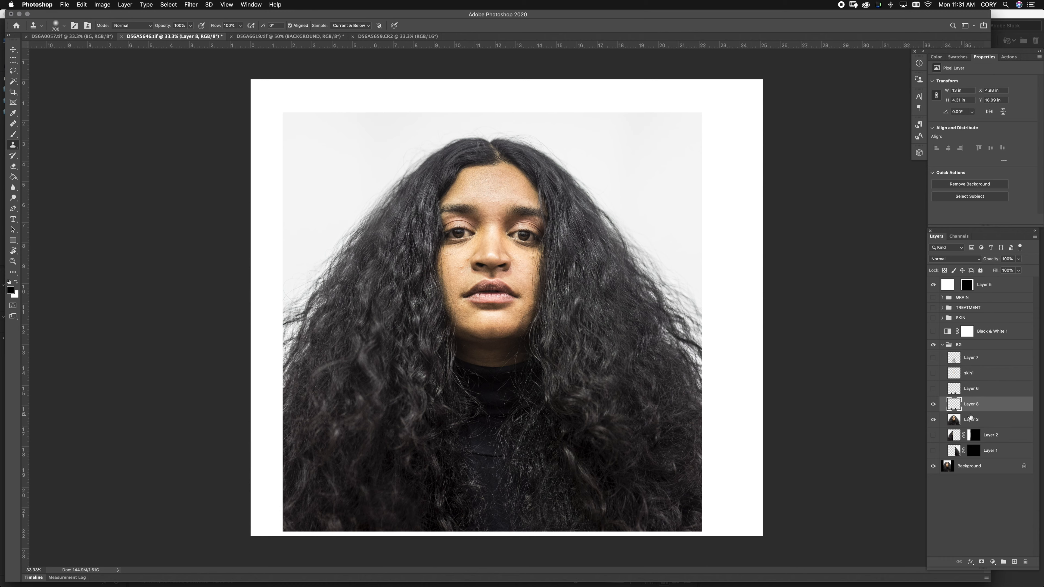
Delete the new cloned hair layer and show Layer 6 with the prepared hair retouching
key(BackSpace)
click(933, 388)
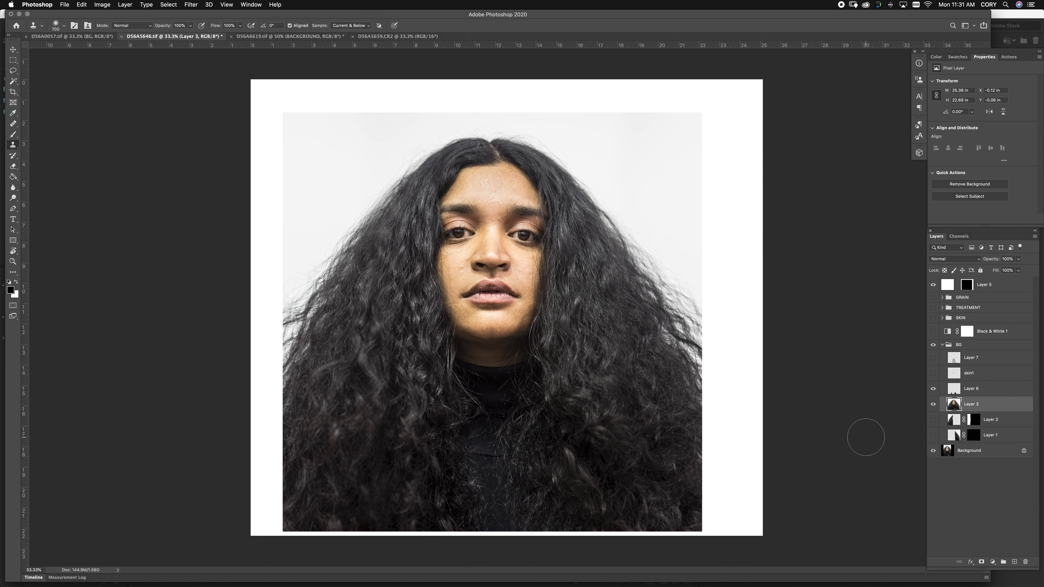
Add a Curves adjustment above Layer 6 and darken the RGB curve with a point at input 203, output 154
click(982, 376)
click(993, 562)
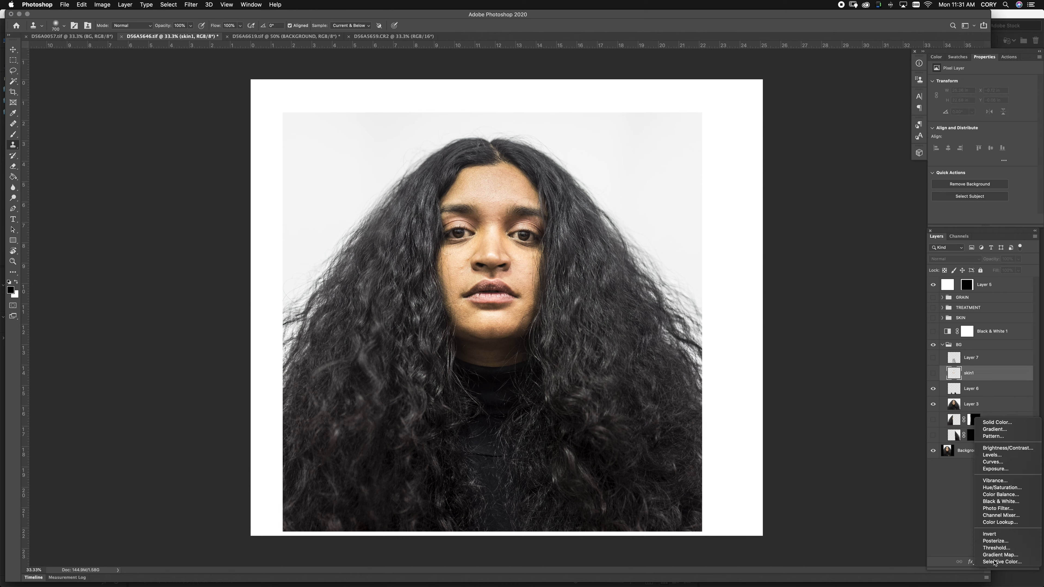
click(995, 465)
drag(1008, 125, 1013, 134)
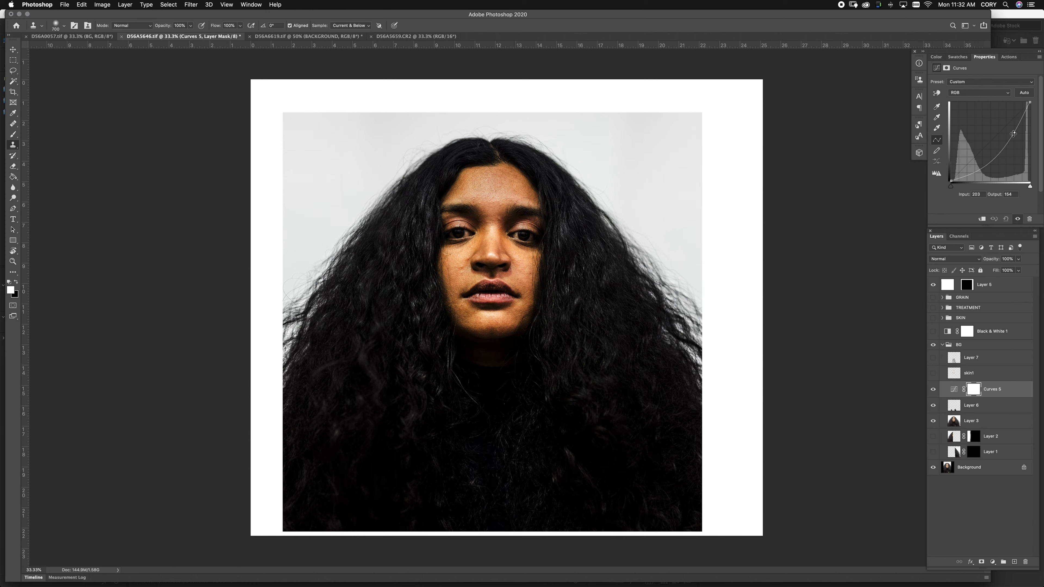
Fill the Curves mask with black and paint white over the turtleneck to darken only that area
key(super+BackSpace)
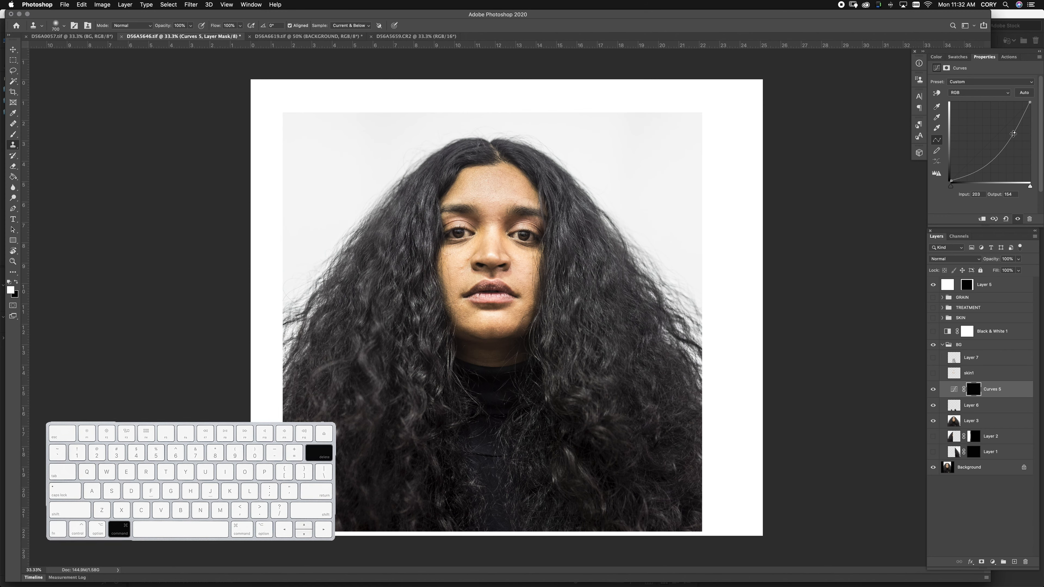
key(b)
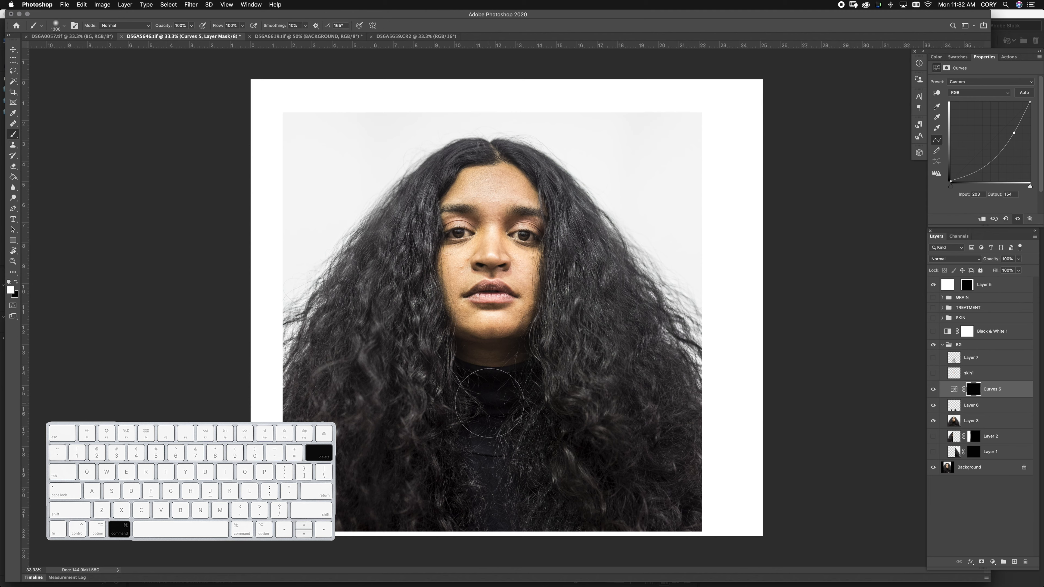
mouse_move(487, 401)
mouse_down()
mouse_move(491, 496)
mouse_move(485, 478)
mouse_up()
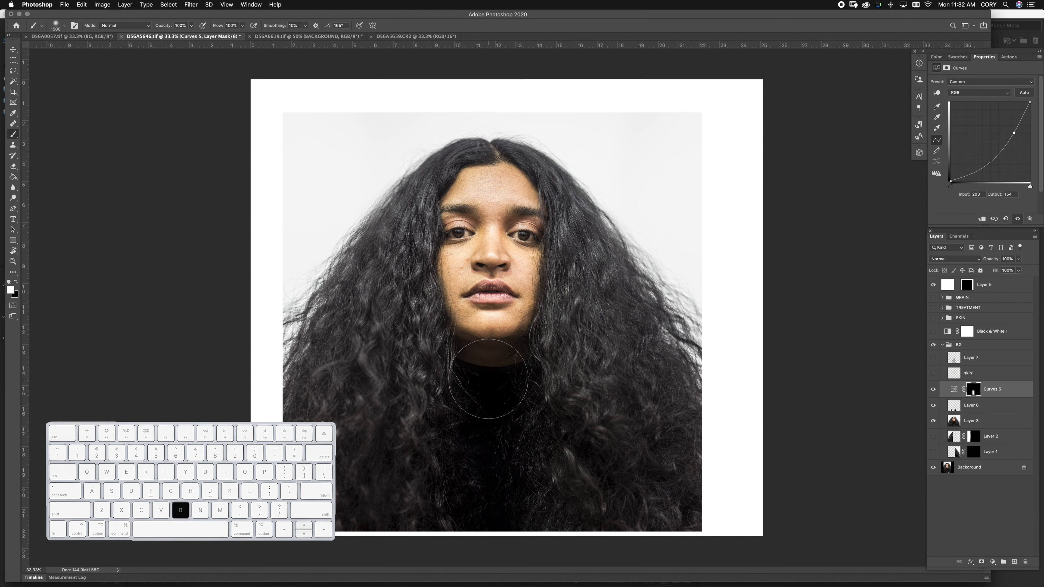
Show the skin1 and Layer 7 retouching layers and collapse the BG group
click(945, 372)
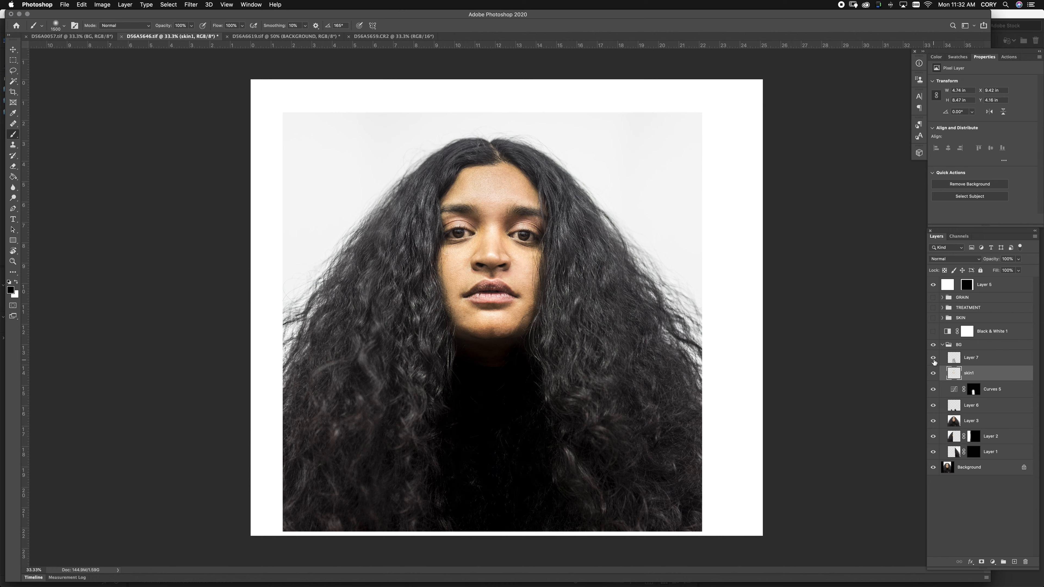
drag(934, 360, 935, 379)
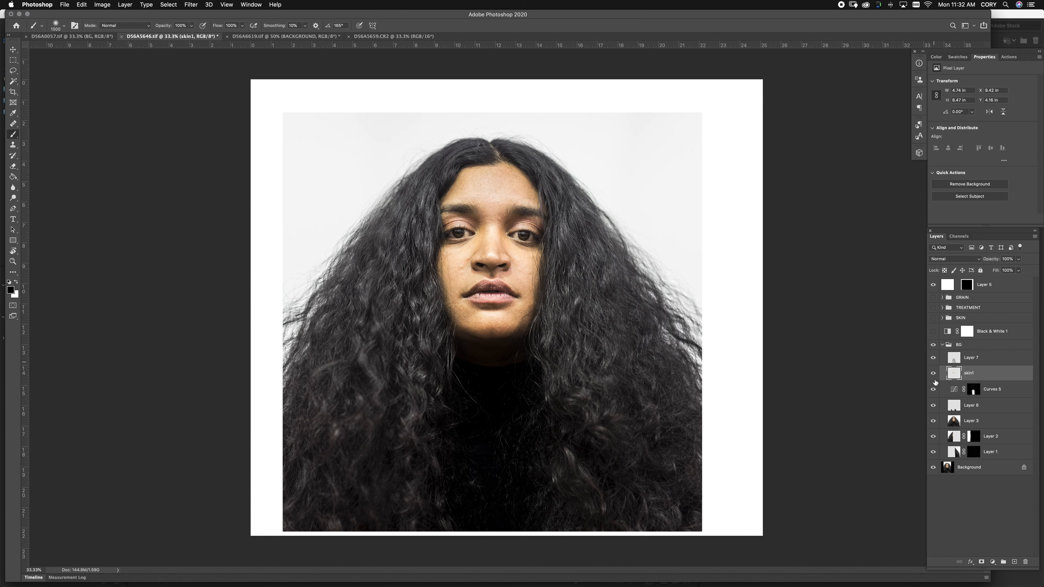
click(942, 346)
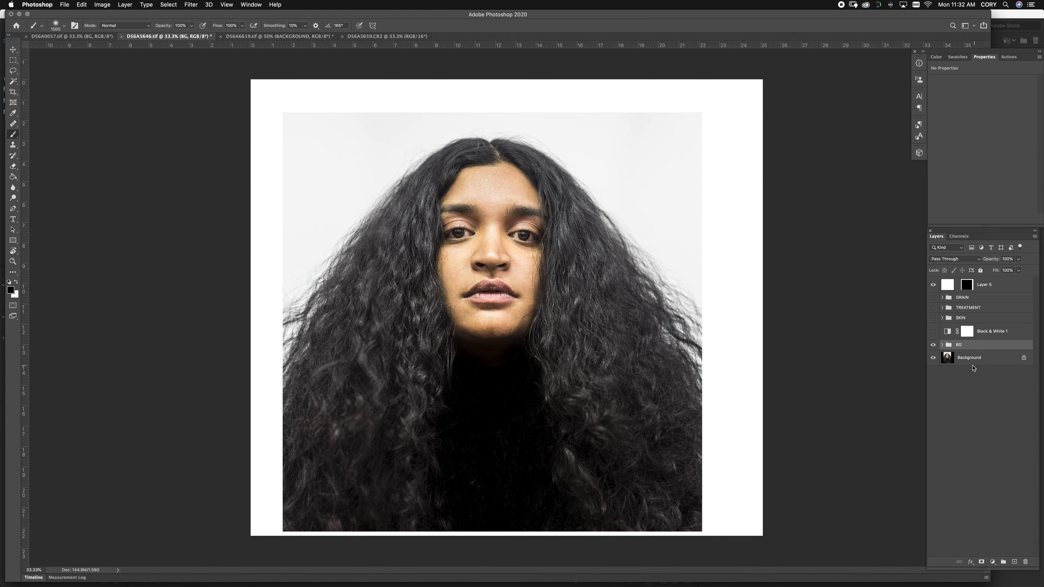
Show the Black & White 1 adjustment and the SKIN, TREATMENT and GRAIN groups above the BG group
click(933, 332)
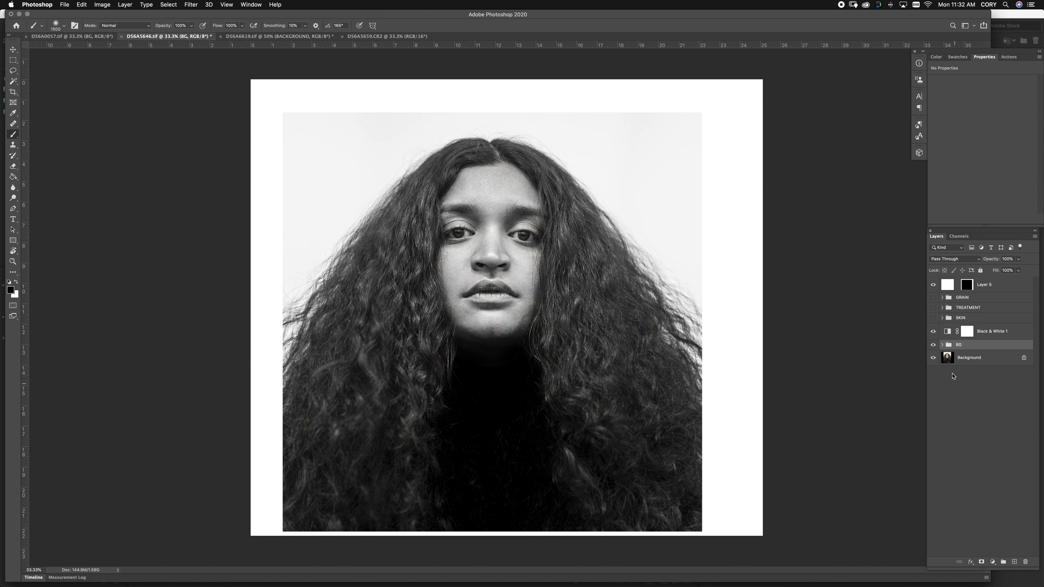
click(933, 319)
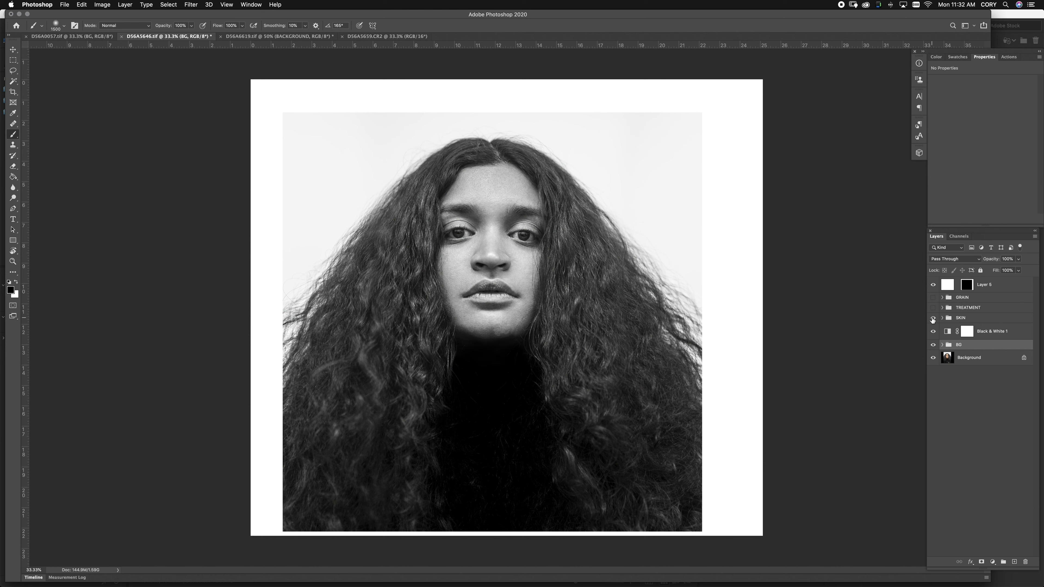
click(932, 320)
click(933, 308)
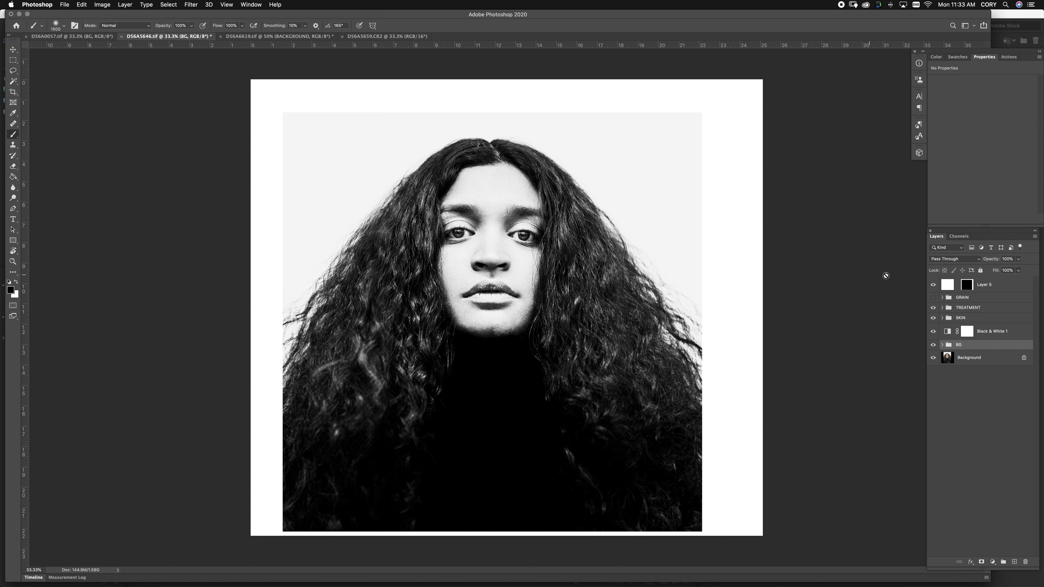
click(932, 298)
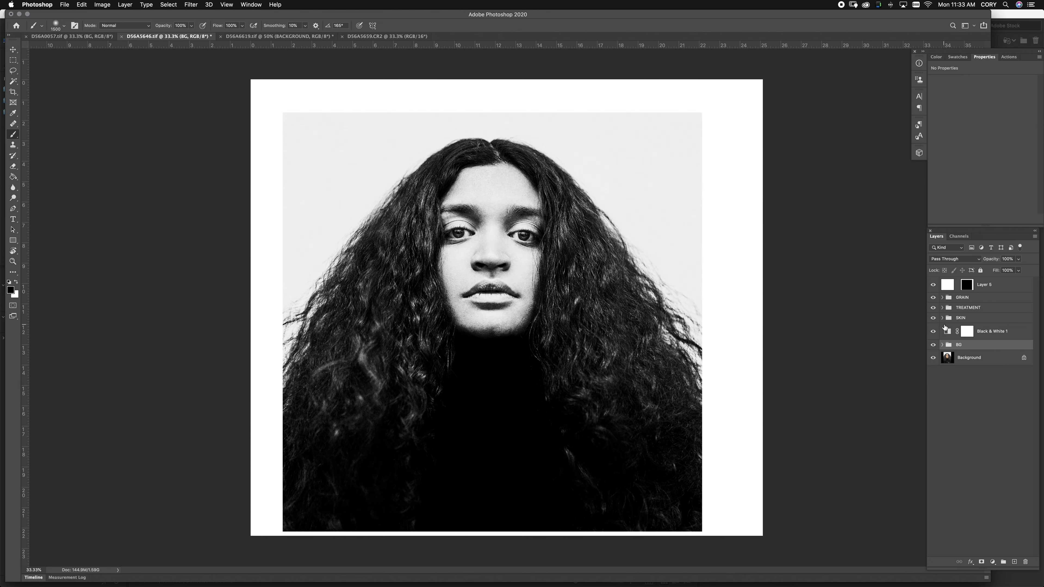
Compare the original Background layer with the finished black-and-white portrait by repeatedly isolating it and restoring all layers
alt+click(933, 357)
alt+click(933, 358)
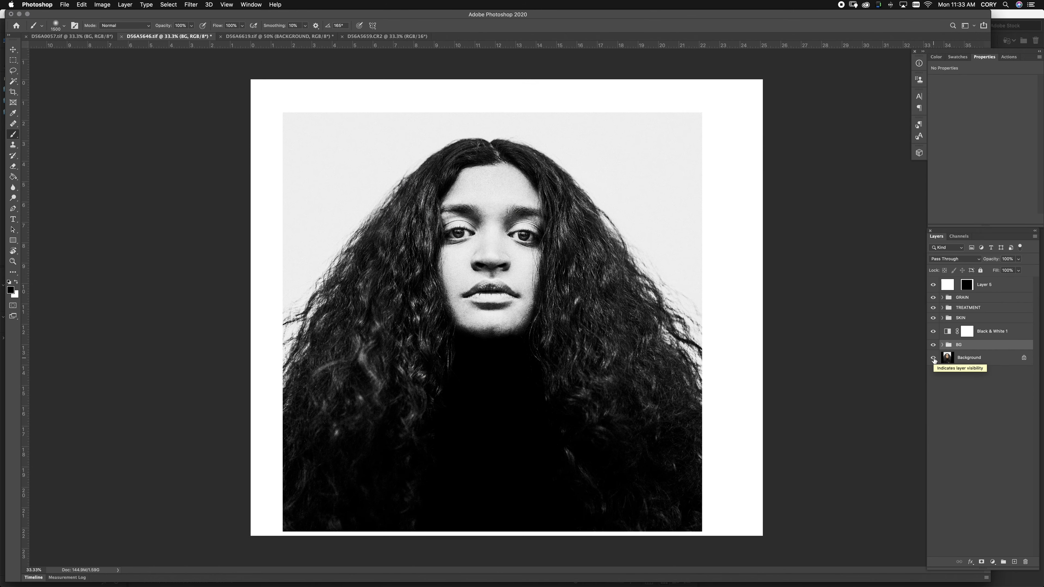
alt+click(932, 358)
alt+click(933, 358)
alt+click(932, 357)
alt+click(933, 358)
alt+click(932, 357)
alt+click(933, 357)
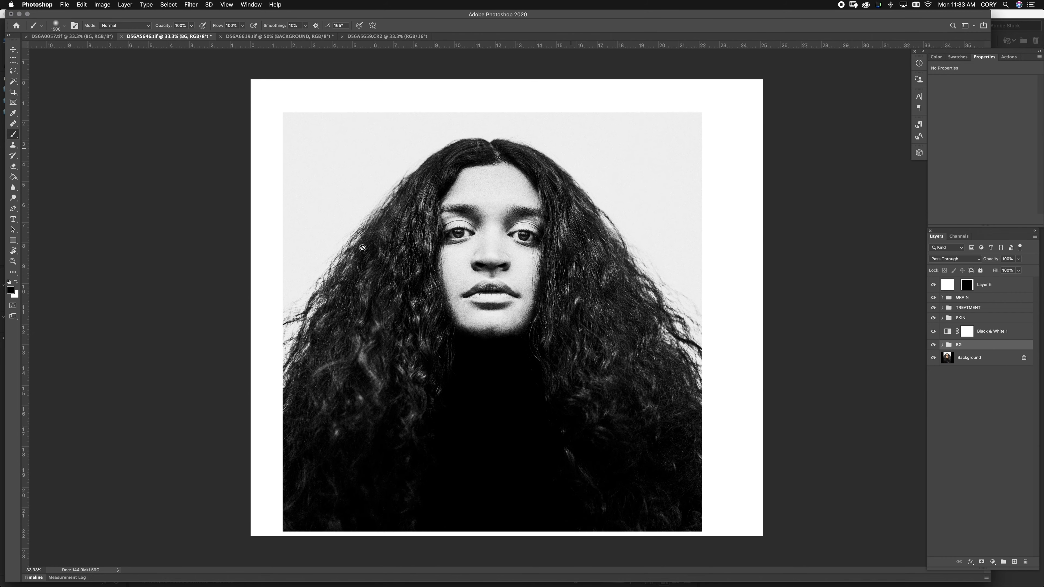
Switch to the photo of the man lying on grass and compare its original Background with the finished version
key(ctrl+shift+Tab)
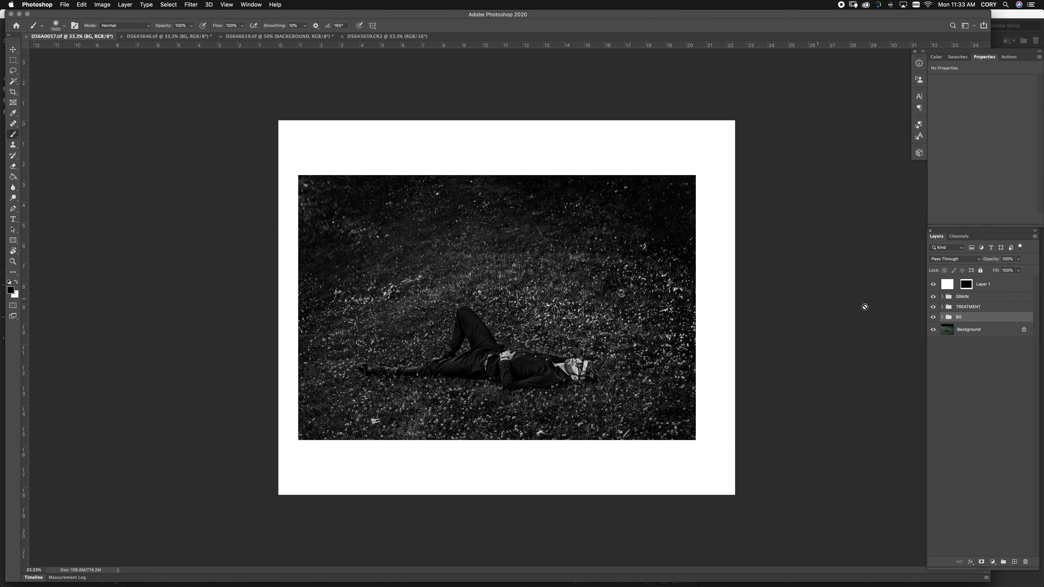
alt+click(933, 331)
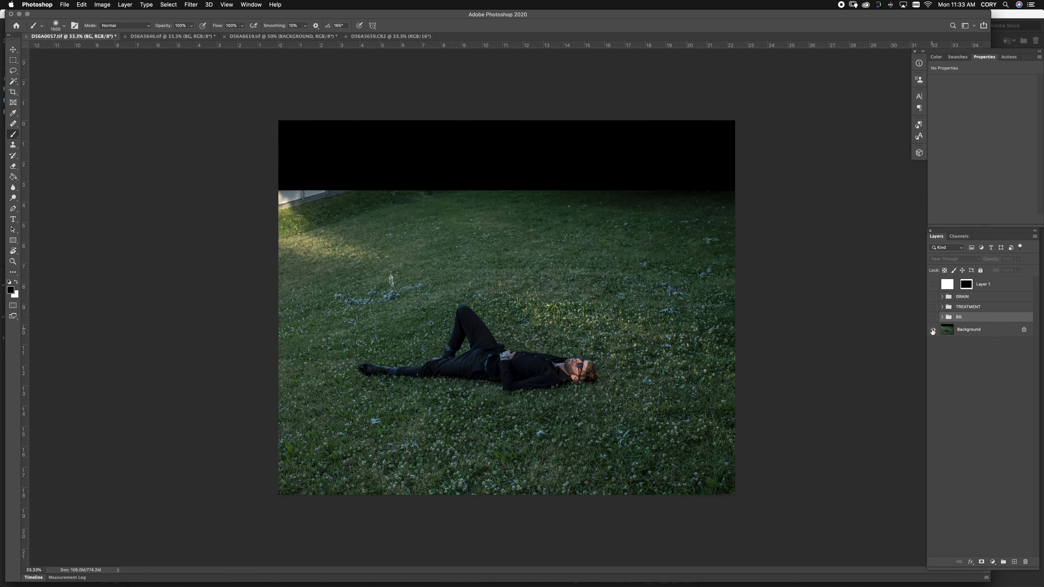
alt+click(933, 332)
alt+click(933, 331)
alt+click(933, 331)
Hide the GRAIN and TREATMENT groups and all layers inside BG, keeping the Background and white border visible
drag(934, 318, 933, 286)
click(934, 284)
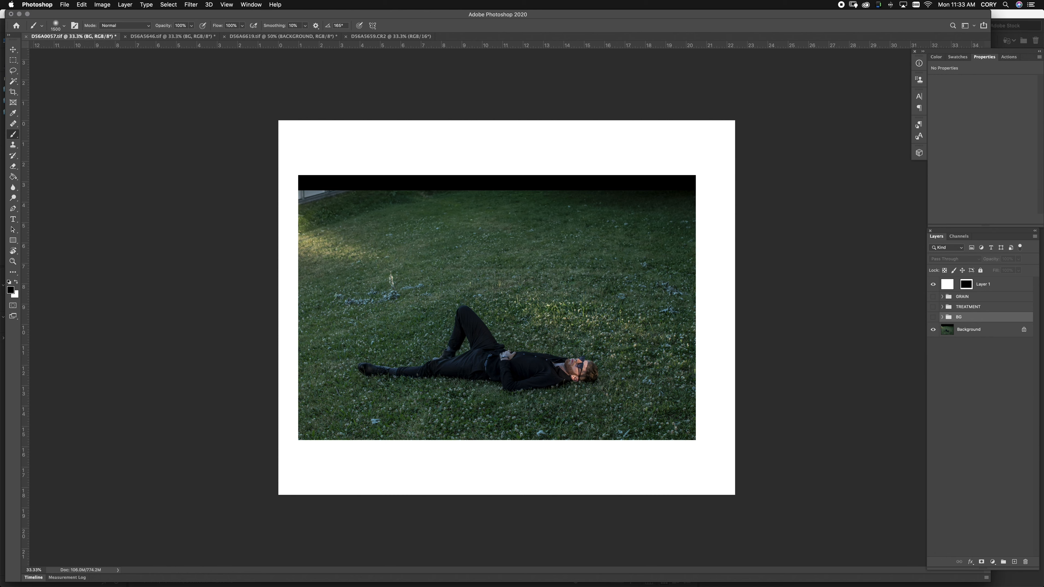
click(932, 317)
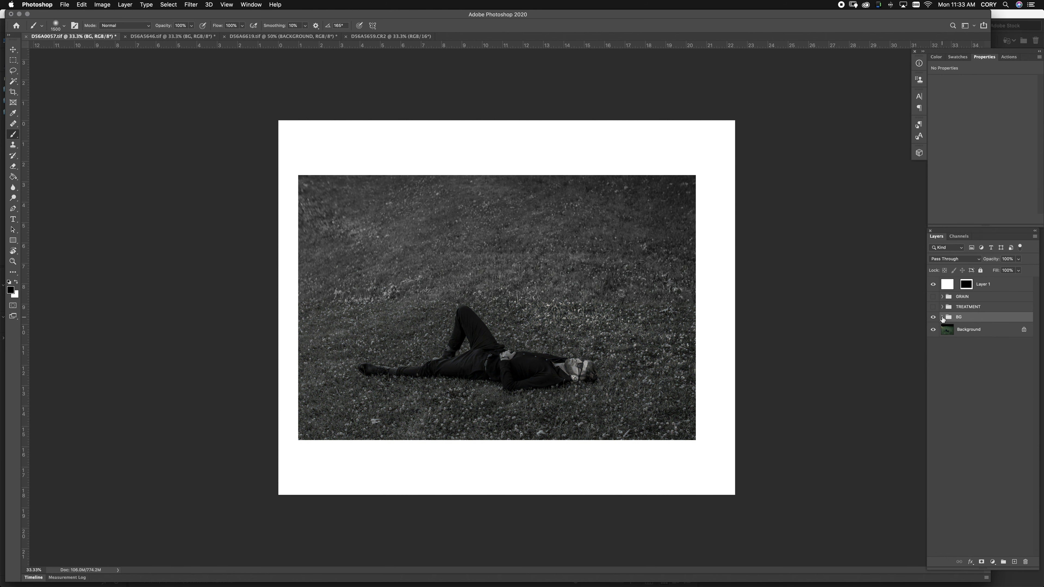
click(941, 317)
drag(933, 361, 950, 387)
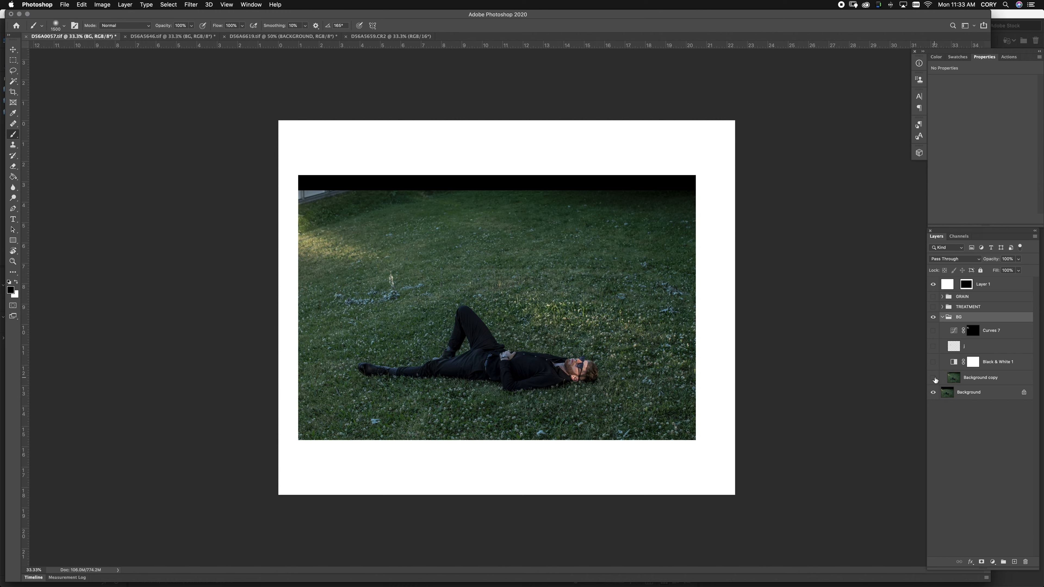
Stamp the Background onto a new layer above it with the white border hidden, and show the border again
click(947, 392)
click(933, 284)
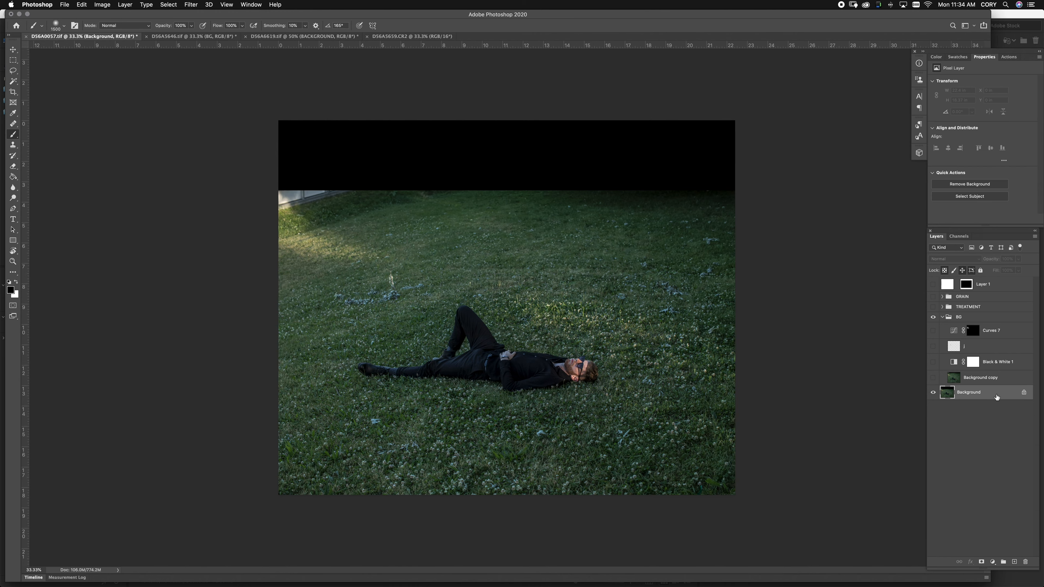
key(super+alt+shift+n)
key(super+alt+shift+e)
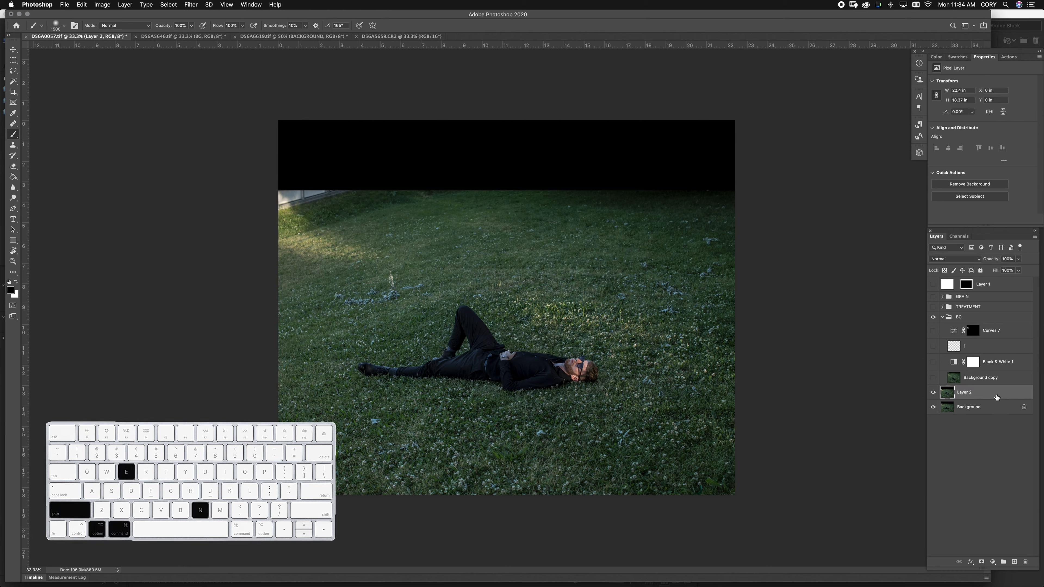
click(933, 284)
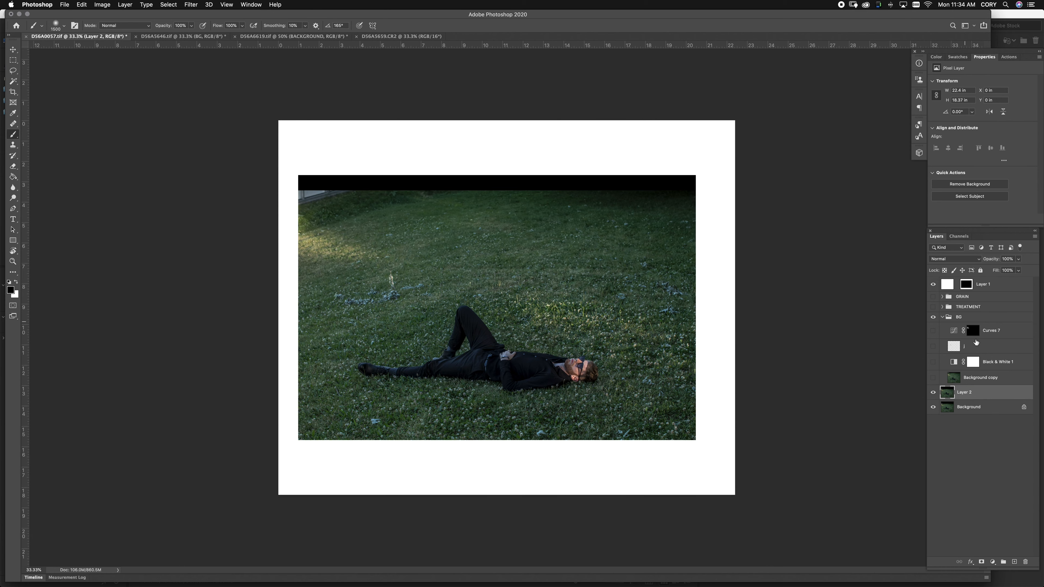
Select the area above the man on Layer 2, stretch it upward to 123.78% height, and deselect
key(m)
drag(278, 121, 800, 303)
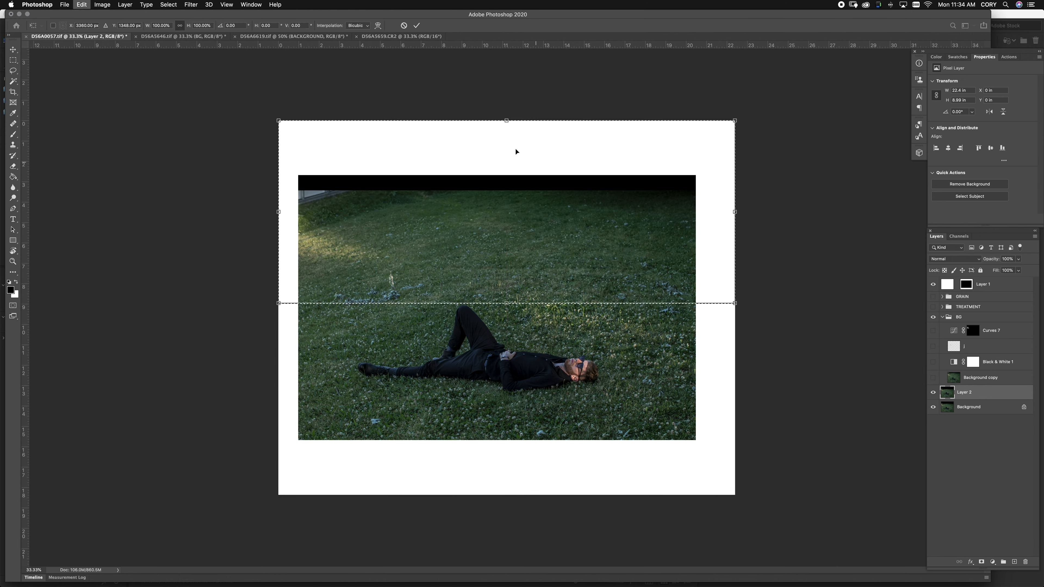
key(super+t)
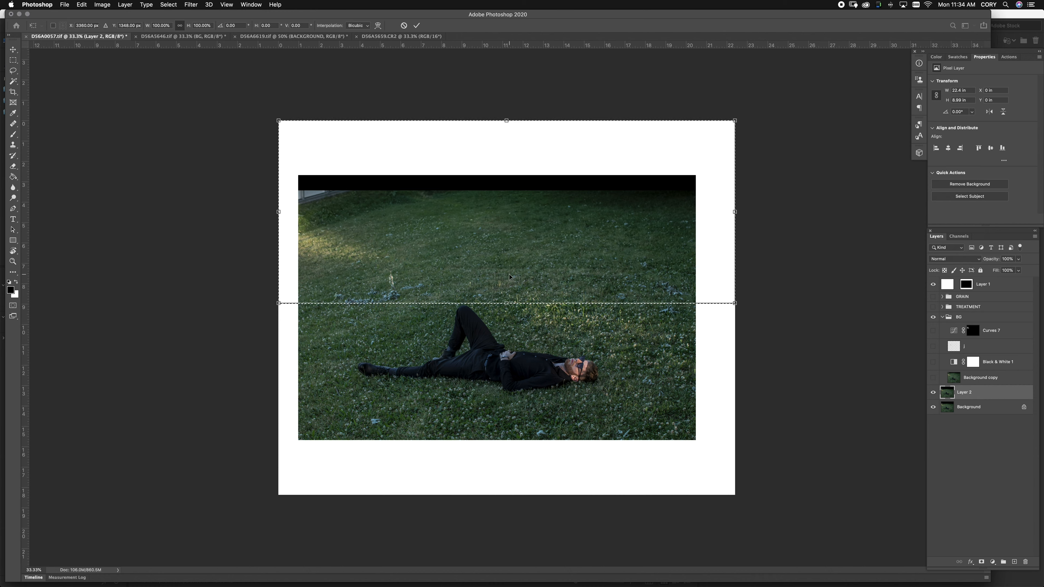
drag(506, 121, 506, 75)
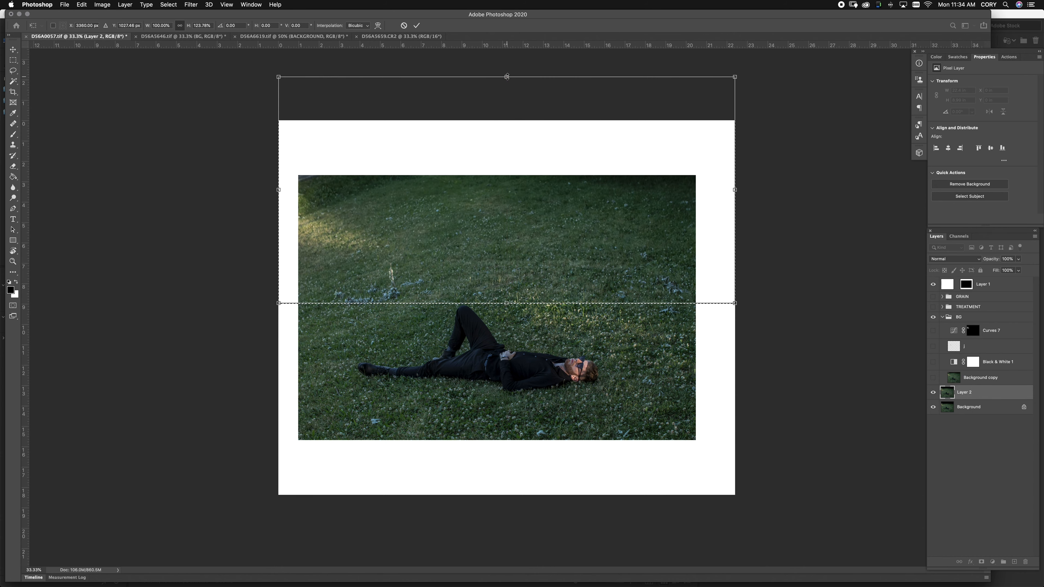
key(Return)
key(super+d)
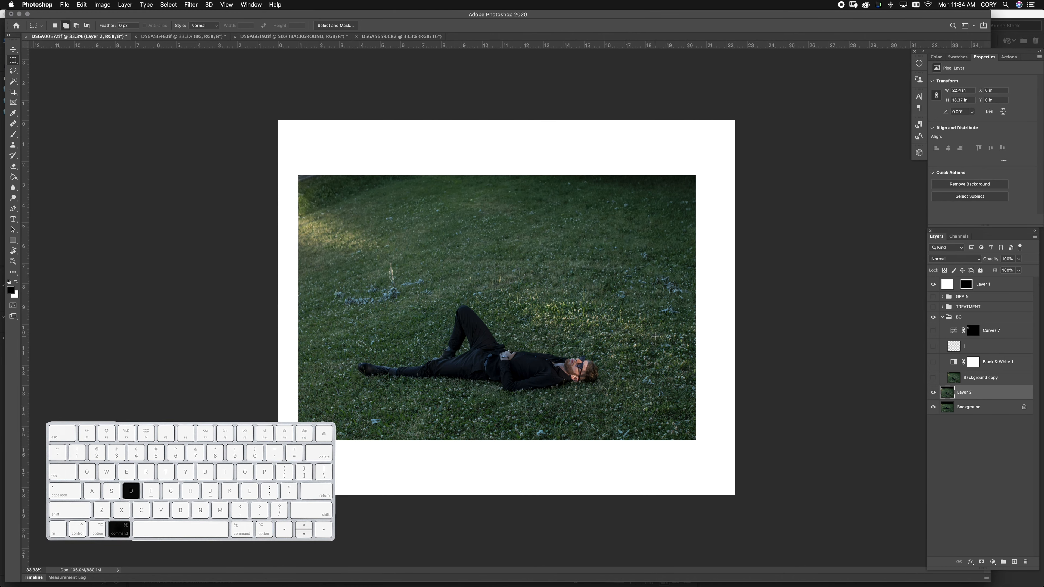
key(super+shift+x)
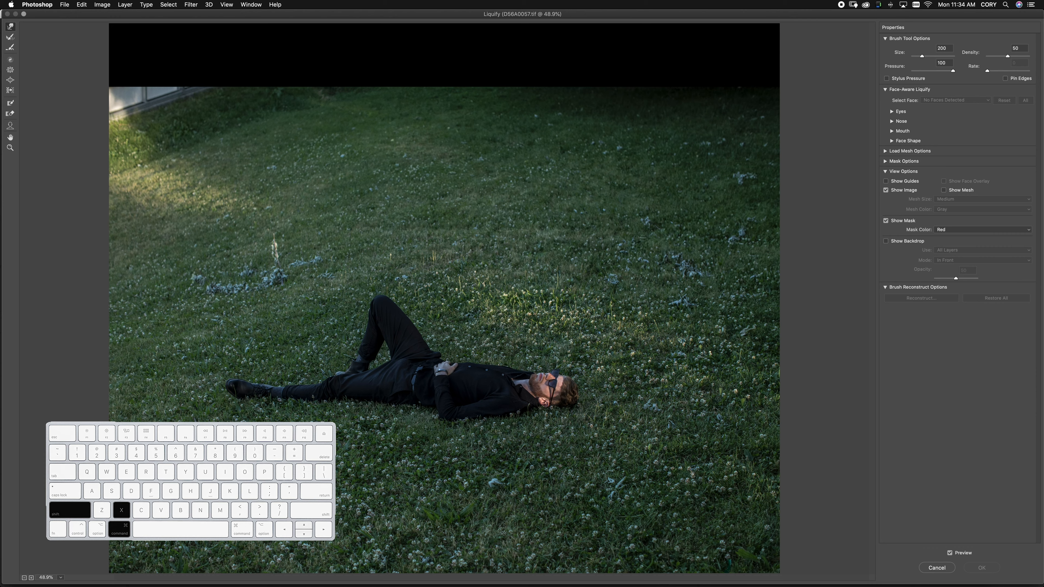
key(bracketright)
key(bracketright)
key(bracketright)
key(bracketright)
key(bracketright)
key(bracketright)
key(bracketright)
key(bracketright)
key(bracketright)
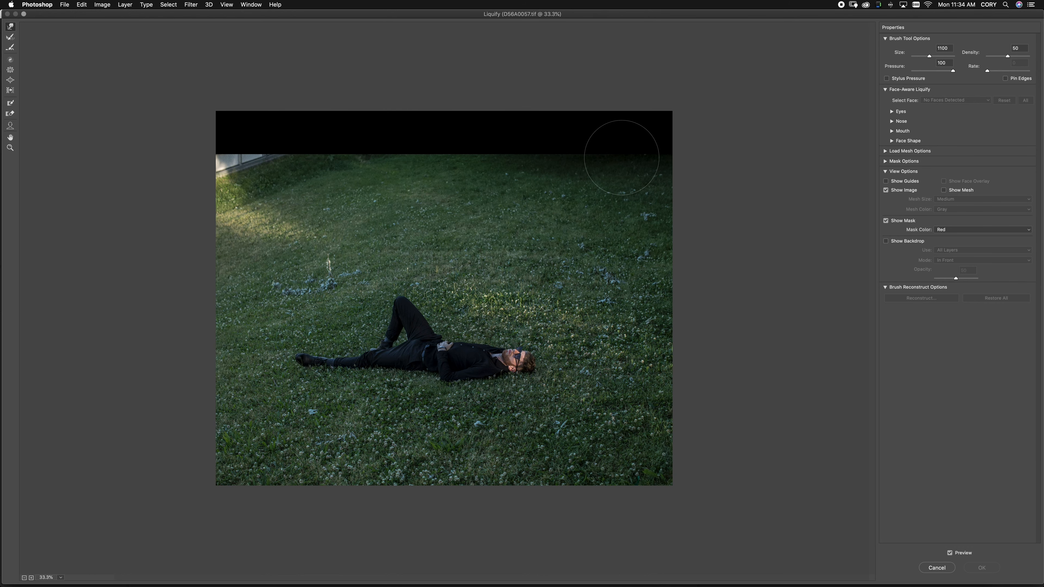
key(Escape)
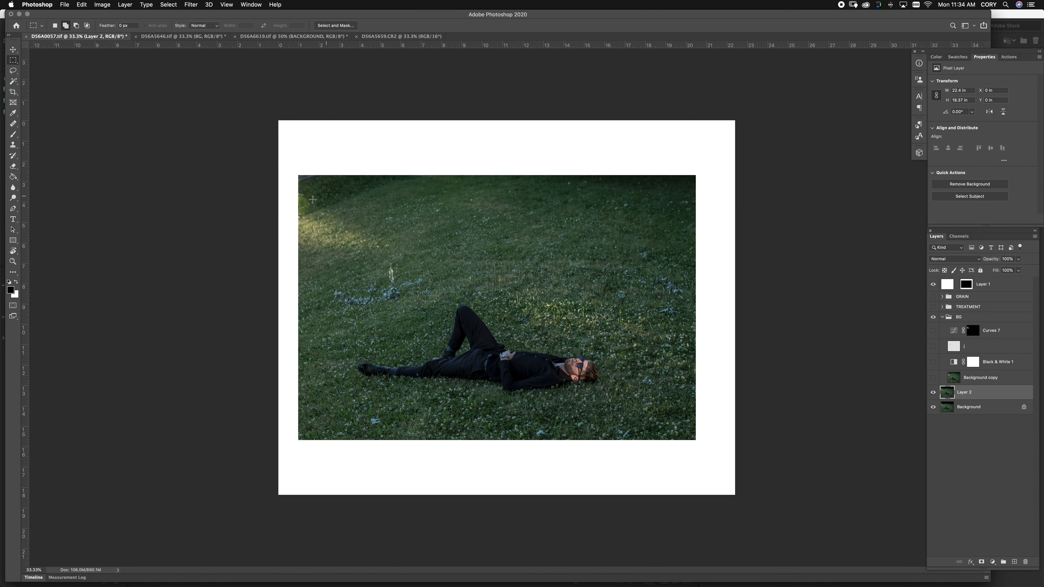
Liquify Layer 2 with a size 2800 brush, pushing the upper grass edge upward over the dark corner and building, and apply it
key(super+shift+x)
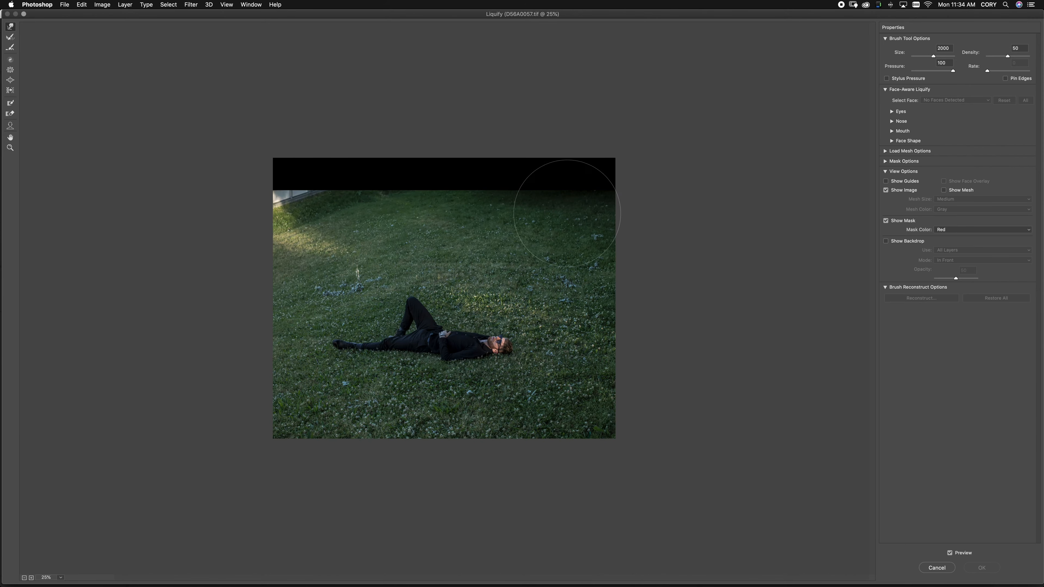
key(bracketright)
key(bracketright)
key(bracketright)
key(bracketright)
key(bracketright)
key(bracketright)
key(bracketright)
key(bracketright)
drag(600, 224, 610, 221)
drag(570, 192, 573, 176)
drag(518, 198, 515, 178)
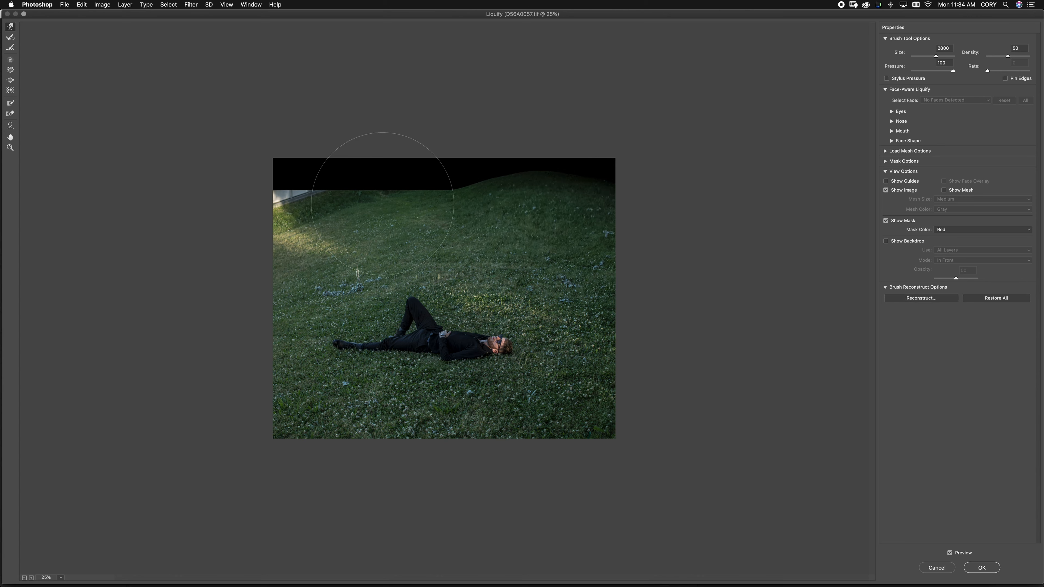
drag(366, 185, 361, 172)
mouse_move(305, 204)
mouse_down()
mouse_move(345, 170)
mouse_move(430, 163)
mouse_up()
drag(344, 159, 344, 155)
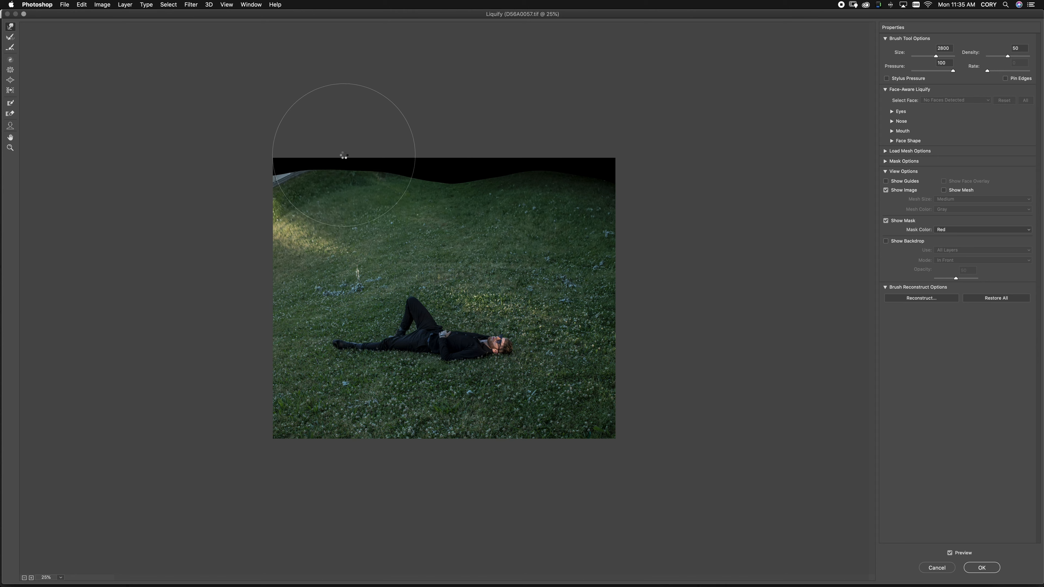
key(Return)
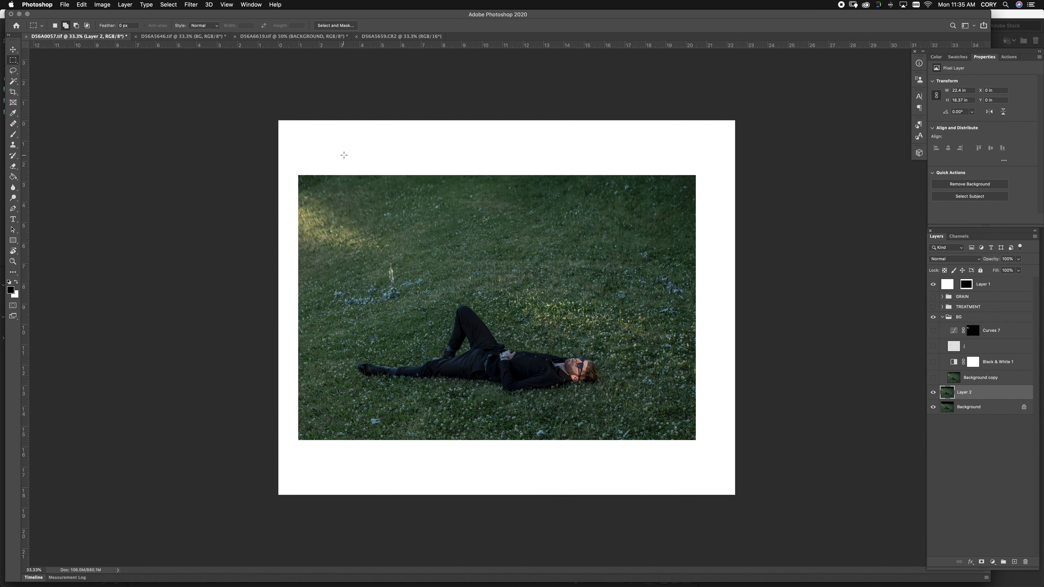
Liquify Layer 2 with a size 2200 brush, pushing the bright upper-left grass outward over the building corner, and apply it
key(shift+super+x)
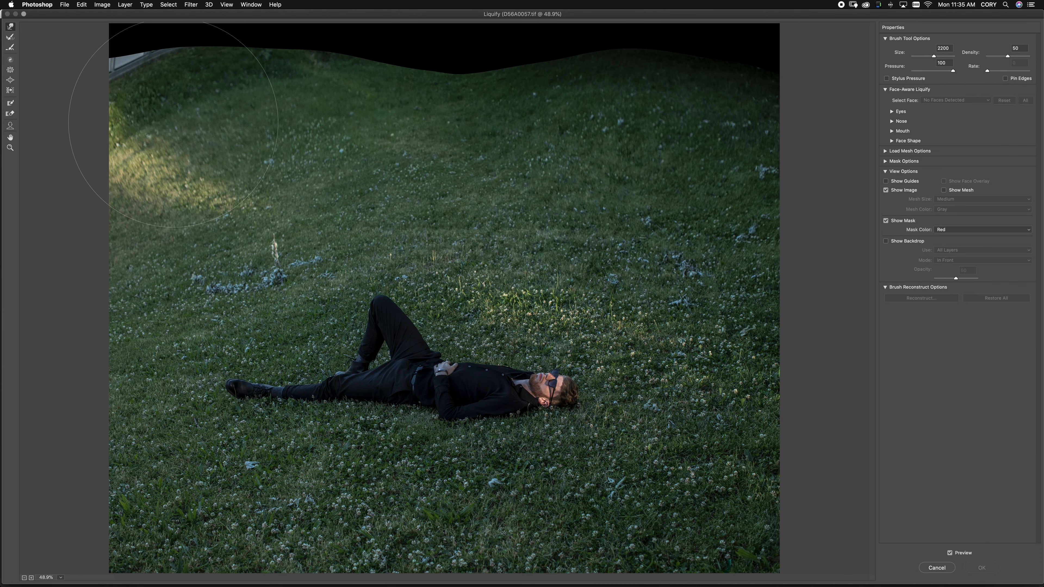
key(bracketright)
key(bracketright)
key(bracketright)
drag(187, 110, 135, 84)
key(Return)
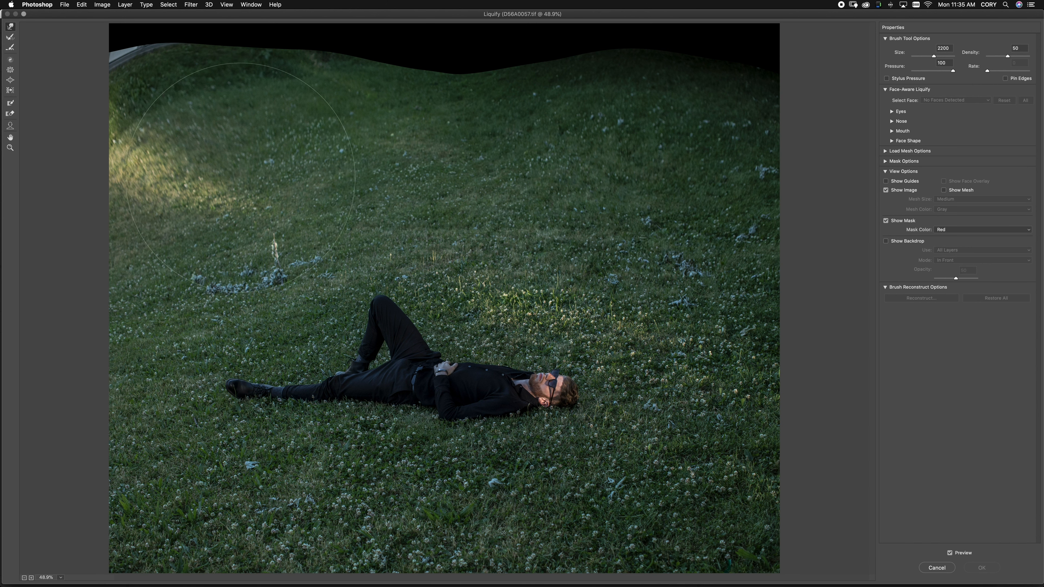
drag(203, 146, 187, 139)
Toggle Layer 2 off and on to compare the grass extension, and show the Black & White 1 adjustment
click(932, 379)
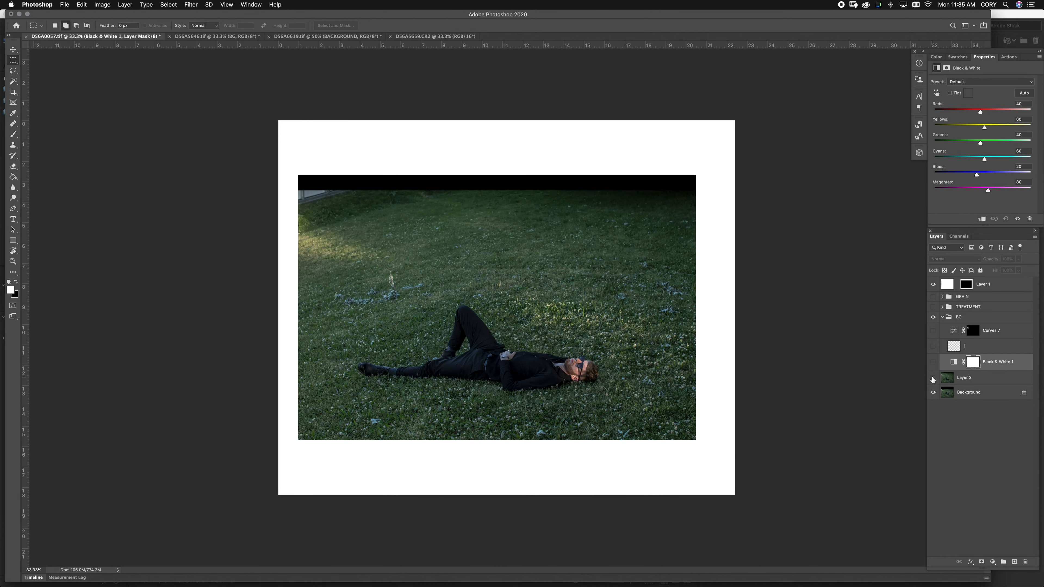
click(932, 379)
click(932, 379)
click(932, 379)
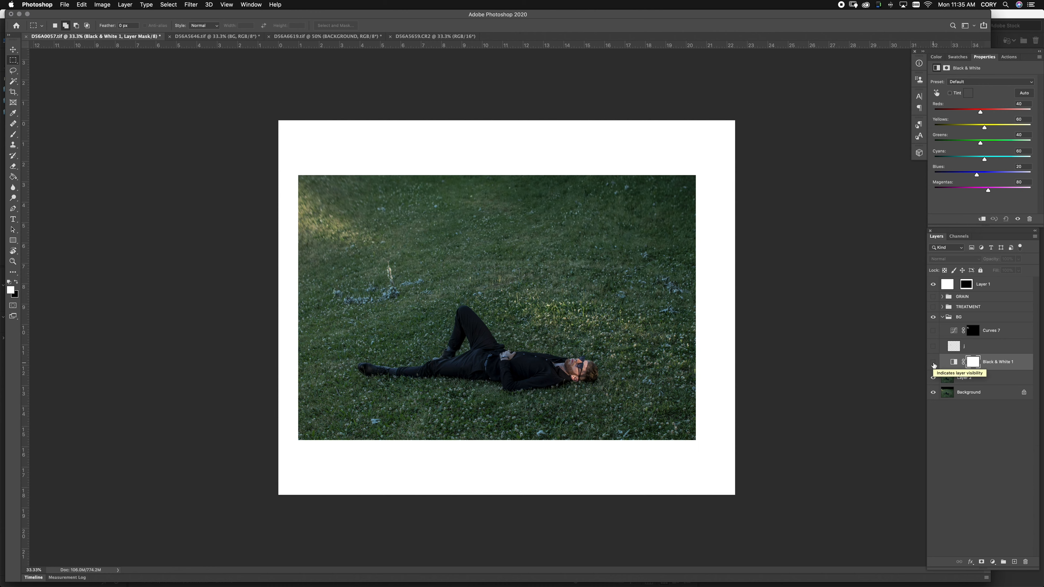
click(933, 362)
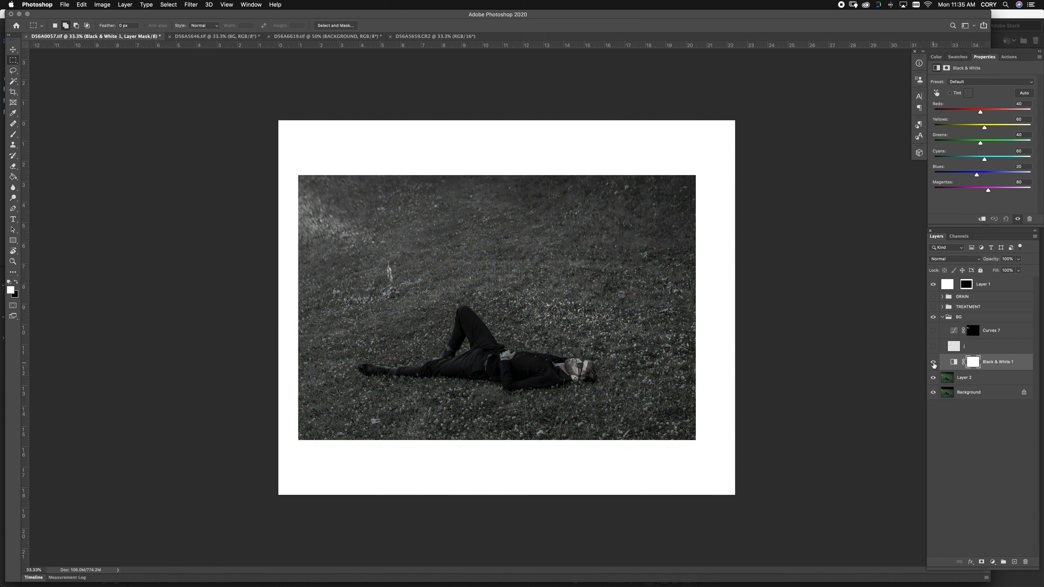
Add a new layer named j above the existing j layer and choose the Healing Brush
click(986, 349)
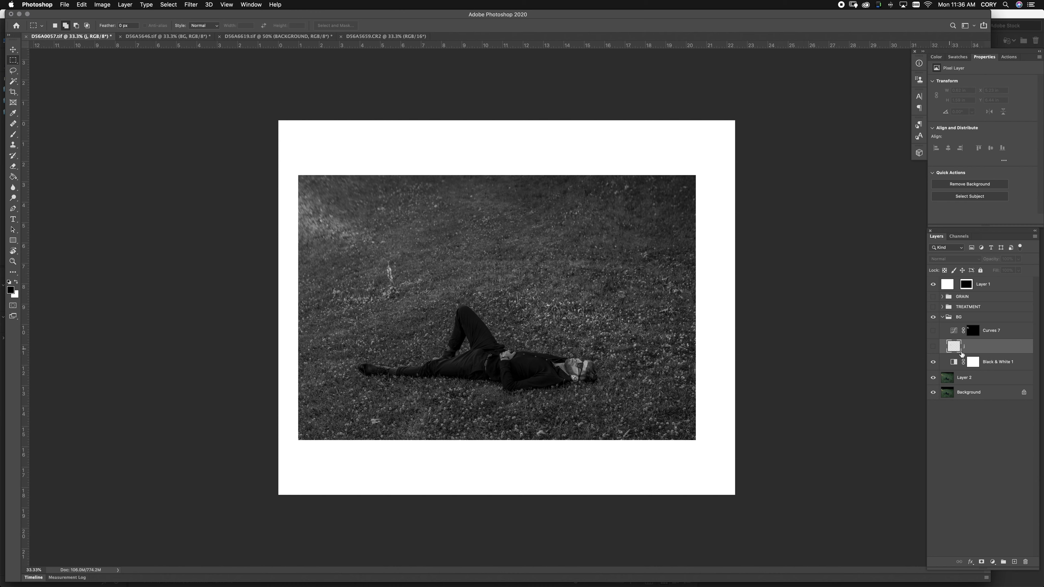
key(super+shift+n)
text(j)
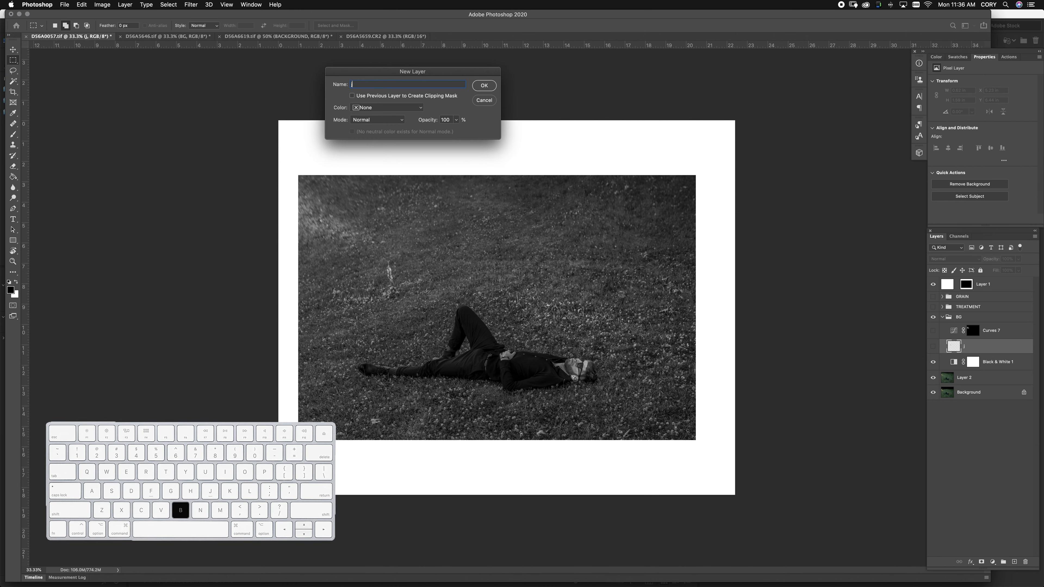
key(Return)
key(j)
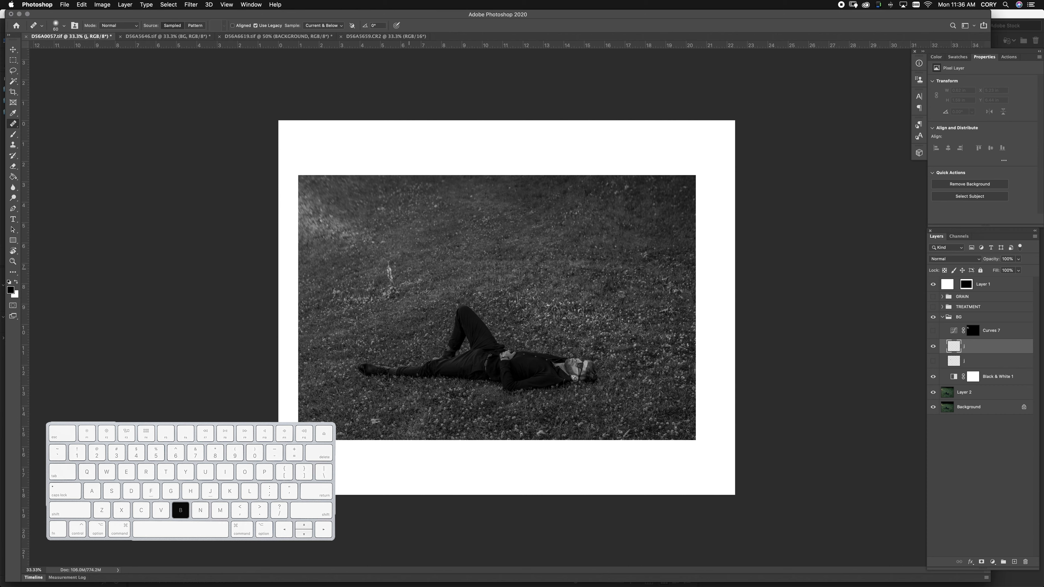
Heal away the pale plant stalk behind the man's feet and the light patch in the foreground grass, sampling clean grass
key(alt)
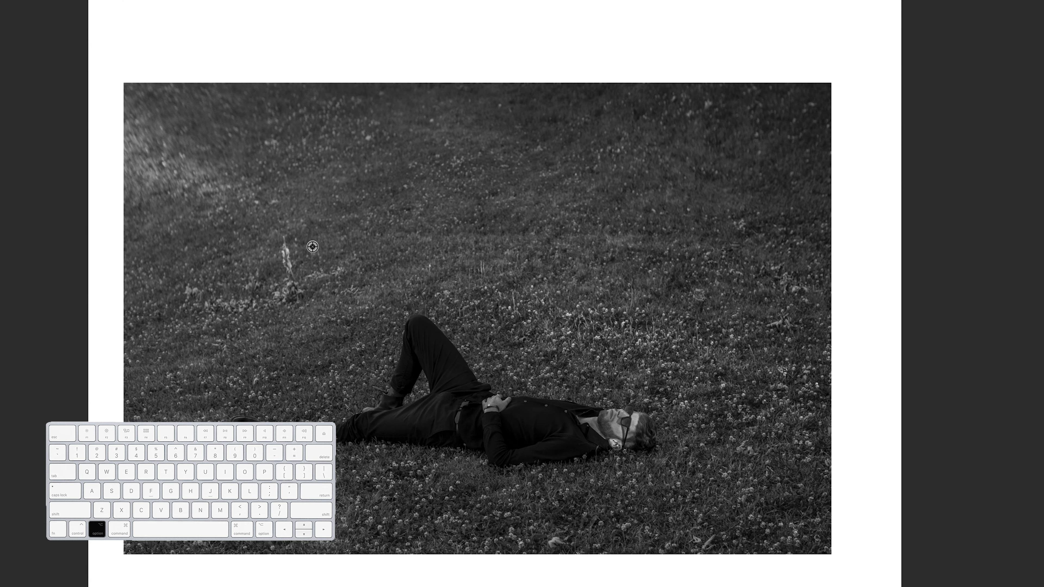
alt+click(313, 263)
drag(287, 269, 285, 247)
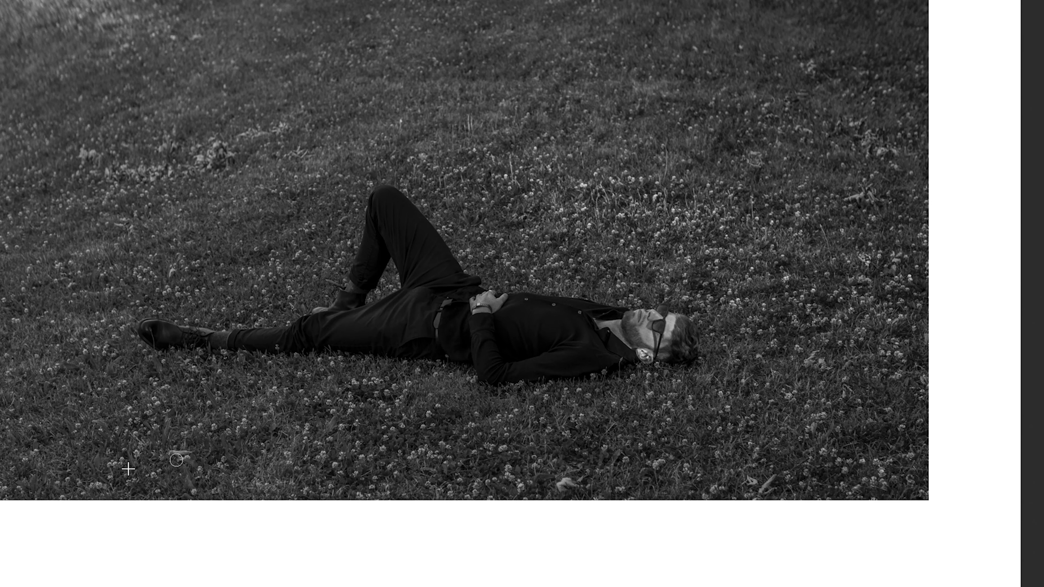
alt+click(237, 477)
mouse_move(186, 496)
mouse_down()
mouse_move(182, 469)
mouse_move(195, 472)
mouse_up()
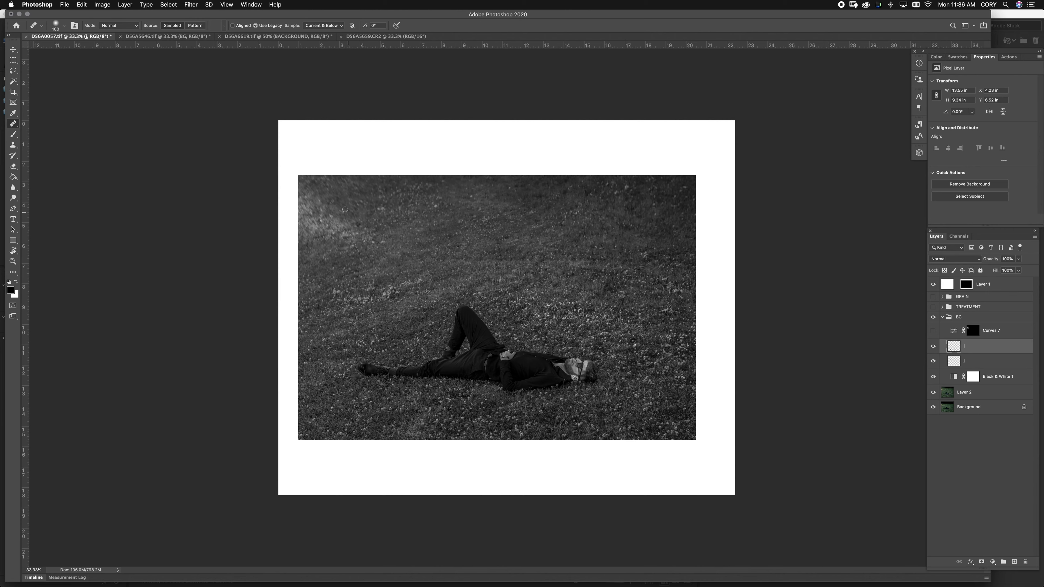
Add a Curves adjustment above the j layers, darken it with a point at input 222, output 194, and fill its mask with black
click(978, 334)
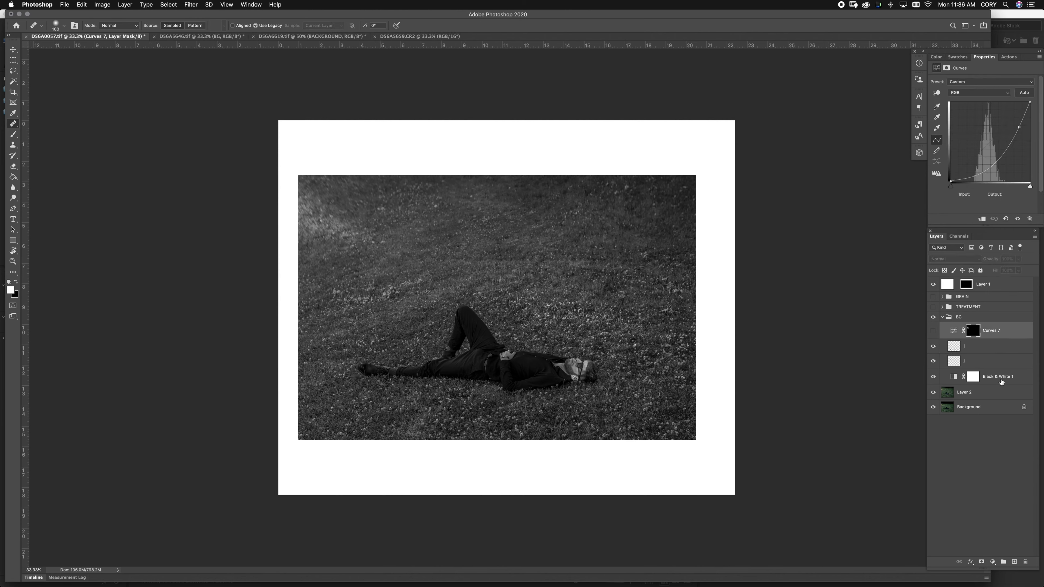
click(993, 562)
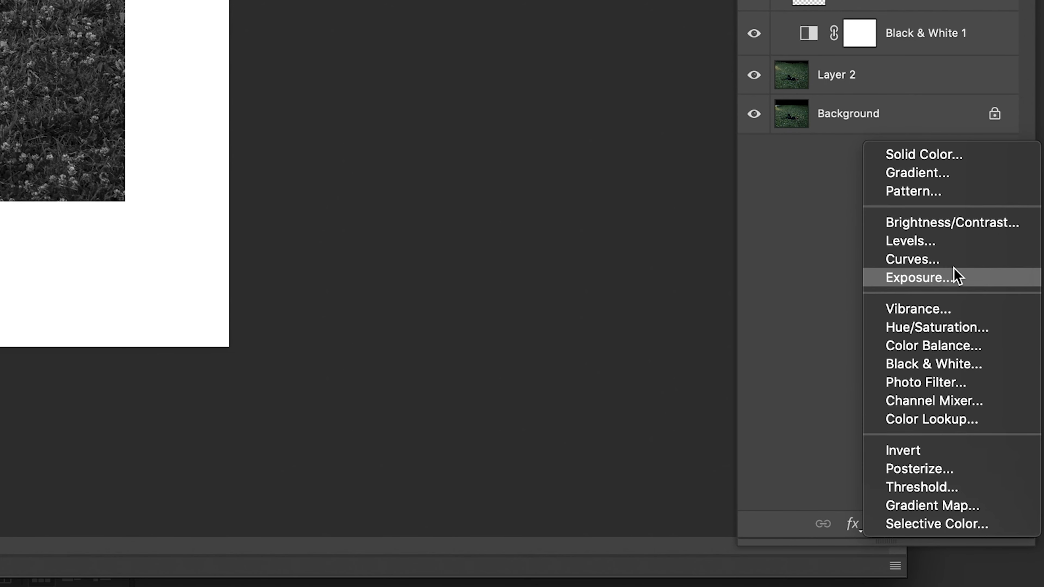
click(912, 258)
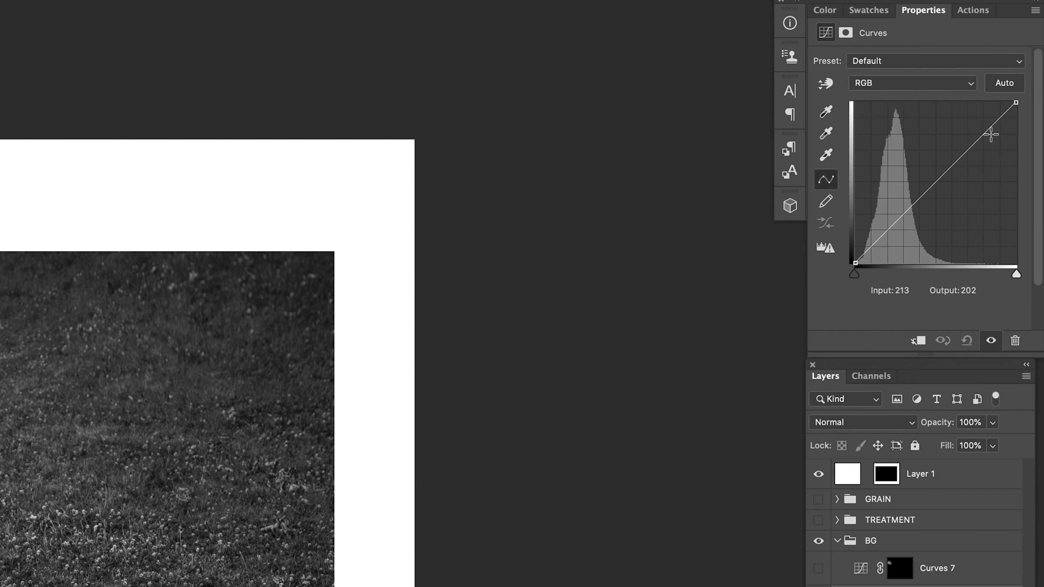
drag(990, 135, 996, 140)
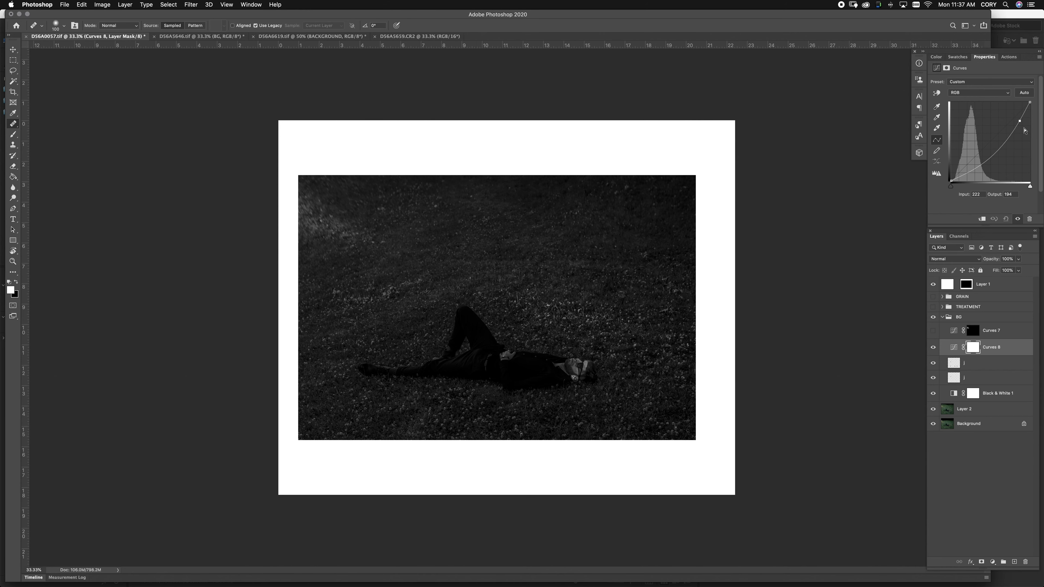
key(super+BackSpace)
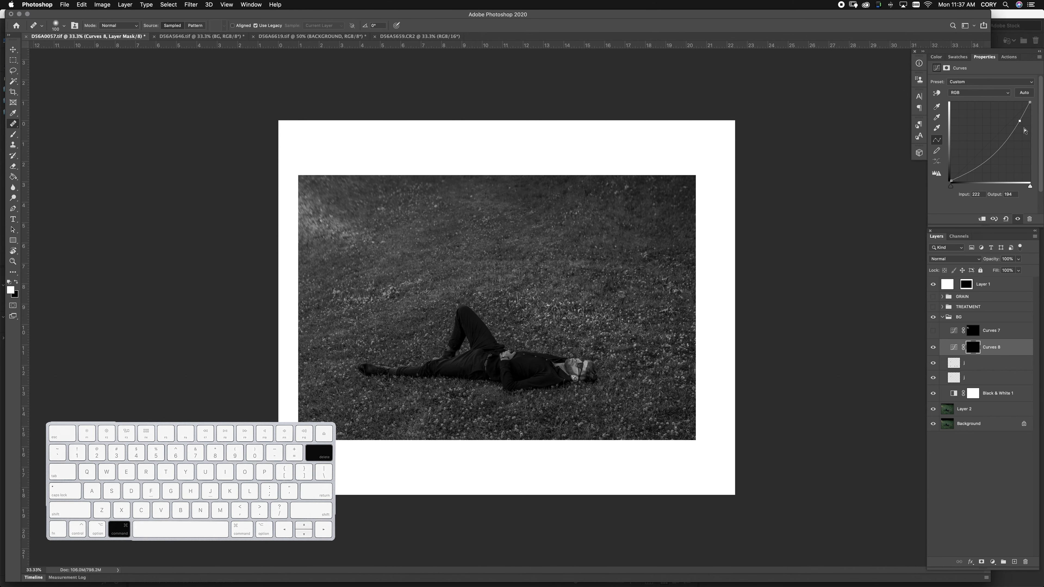
Brush white at 9% opacity on the Curves 8 mask to darken the bright upper-left grass, and delete Curves 7
key(b)
key(p)
key(b)
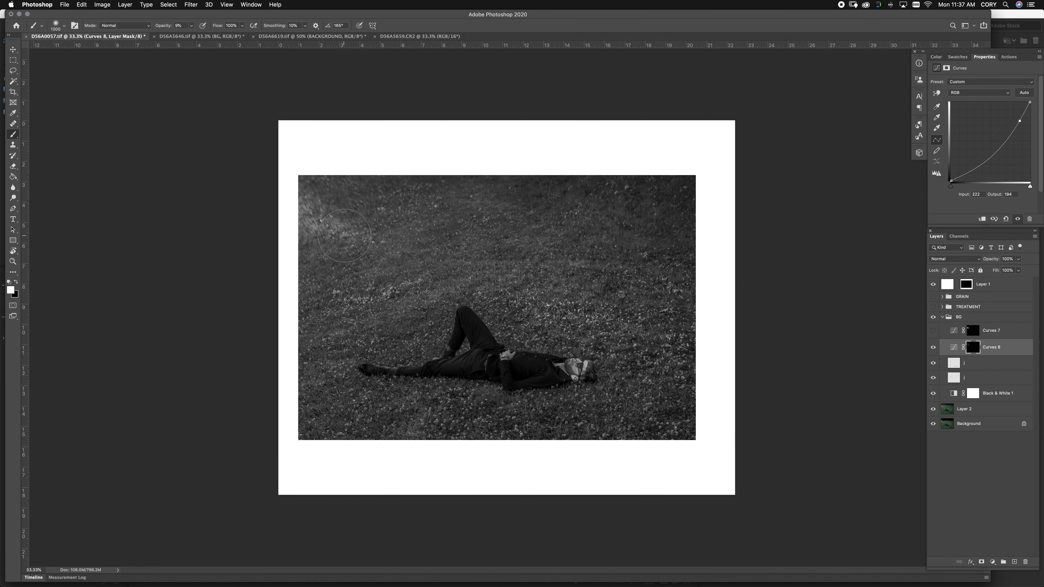
key(bracketleft)
key(bracketleft)
key(bracketleft)
key(bracketleft)
key(bracketleft)
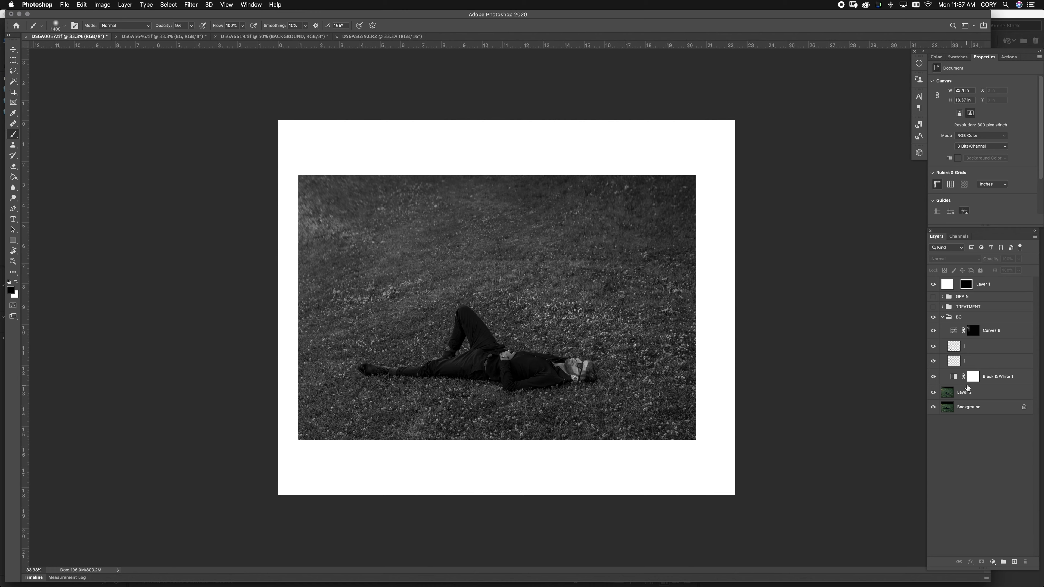
Move Layer 2 to the bottom of the BG group, collapse the group, and toggle its visibility to compare before and after
click(968, 387)
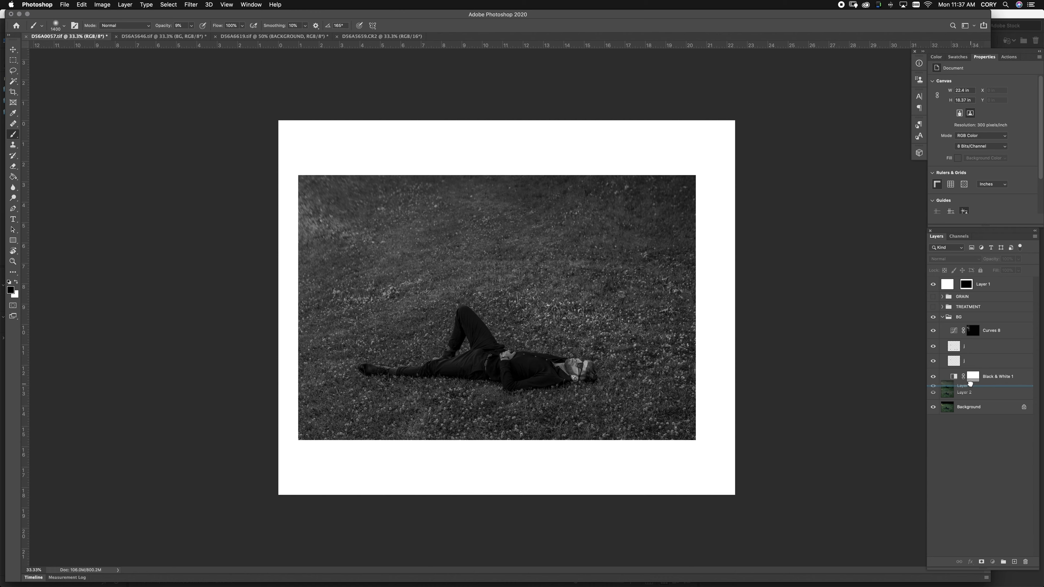
click(942, 316)
click(932, 318)
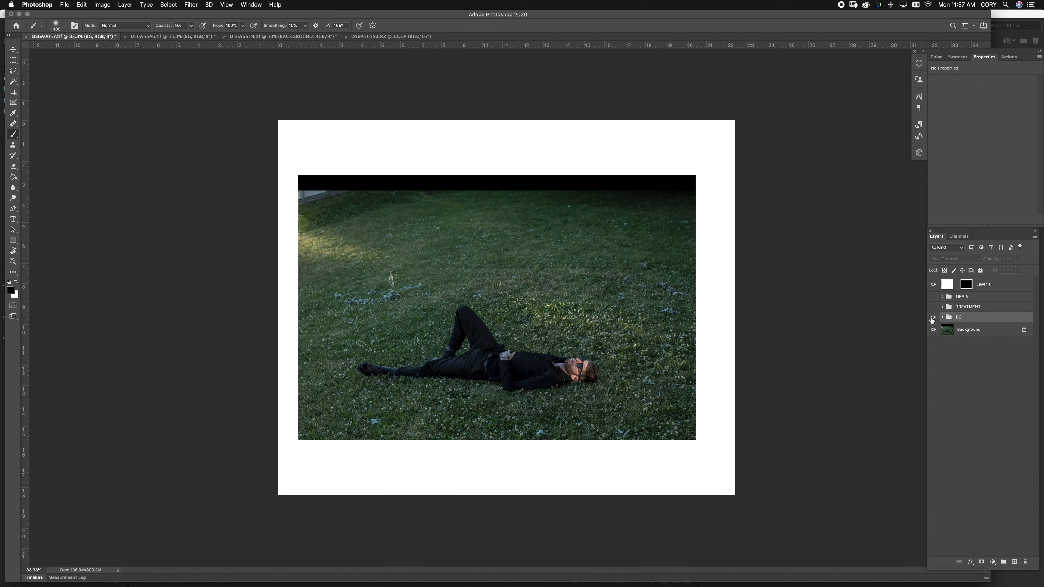
click(932, 318)
click(933, 317)
click(932, 318)
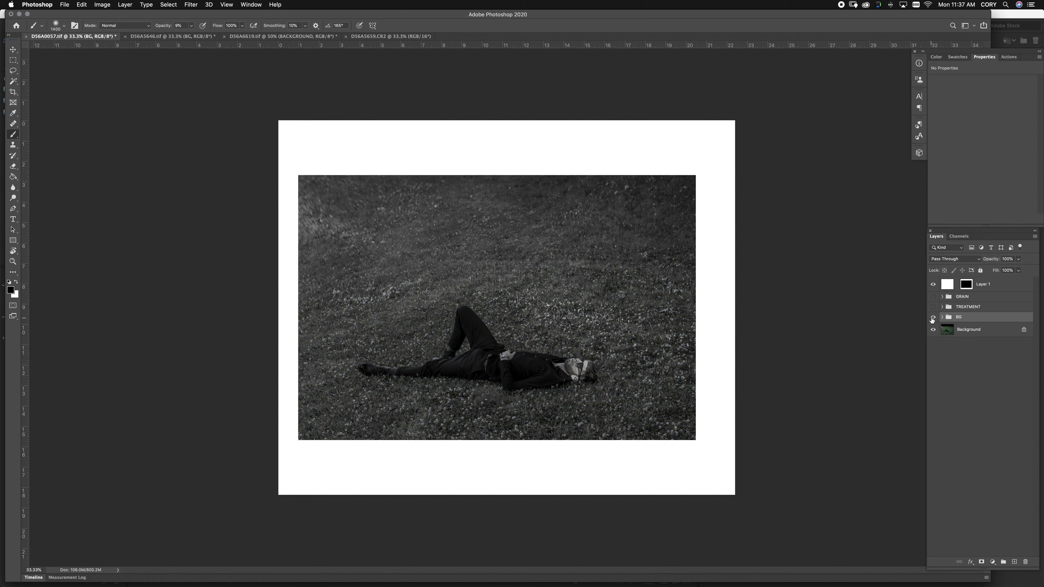
Show the TREATMENT and GRAIN groups, and compare the finished image with the original Background
click(933, 307)
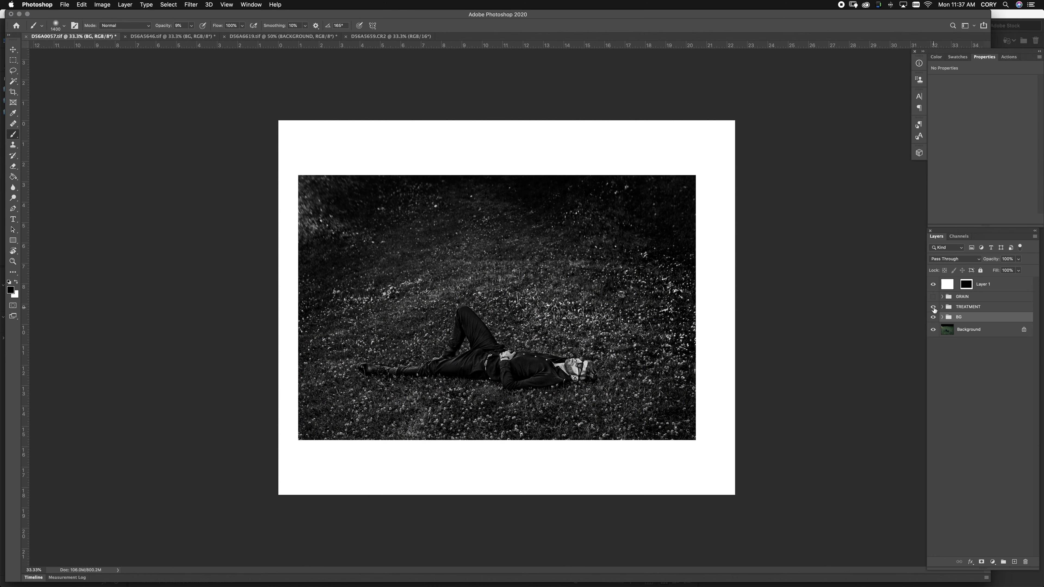
click(933, 307)
click(932, 308)
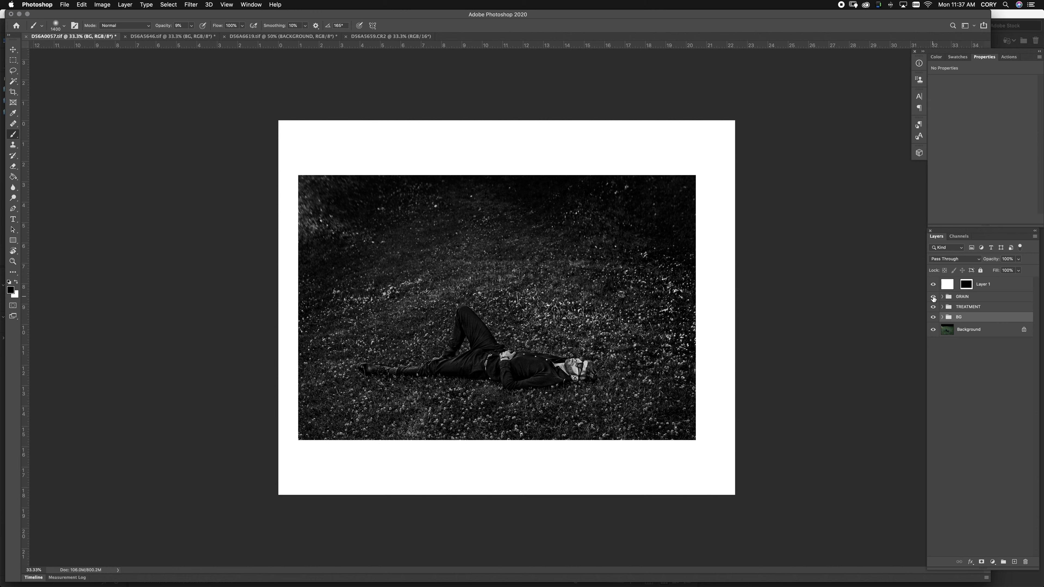
click(933, 319)
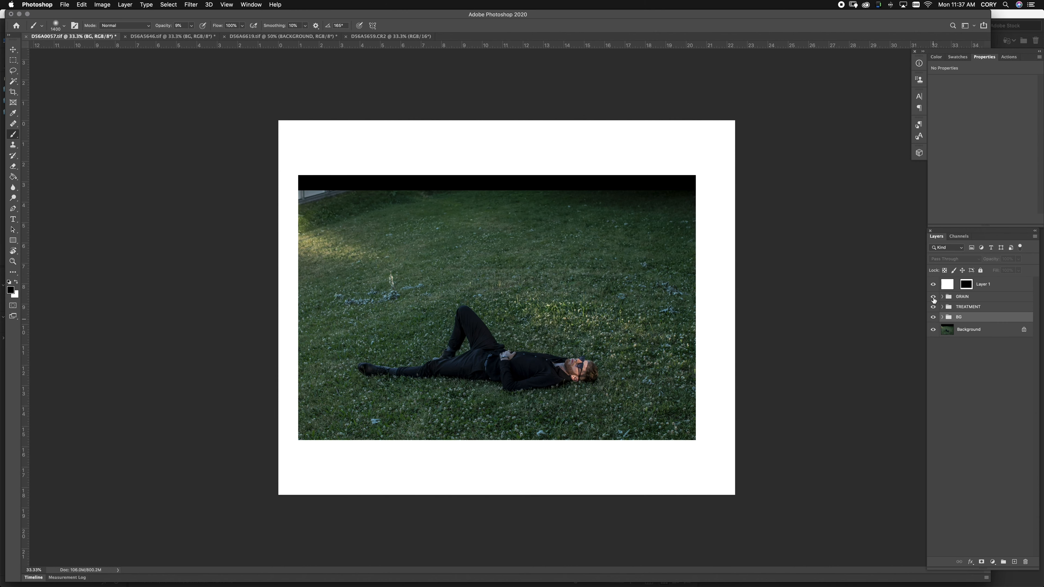
Compare the hair portrait and the concrete corridor image with their originals by isolating each document's Background and restoring all layers
click(192, 38)
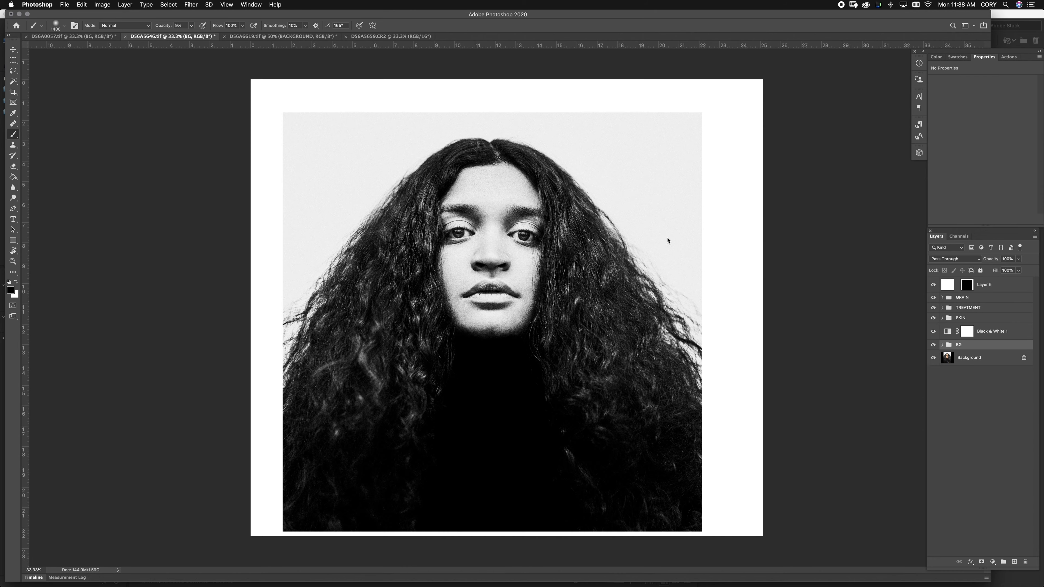
alt+click(933, 358)
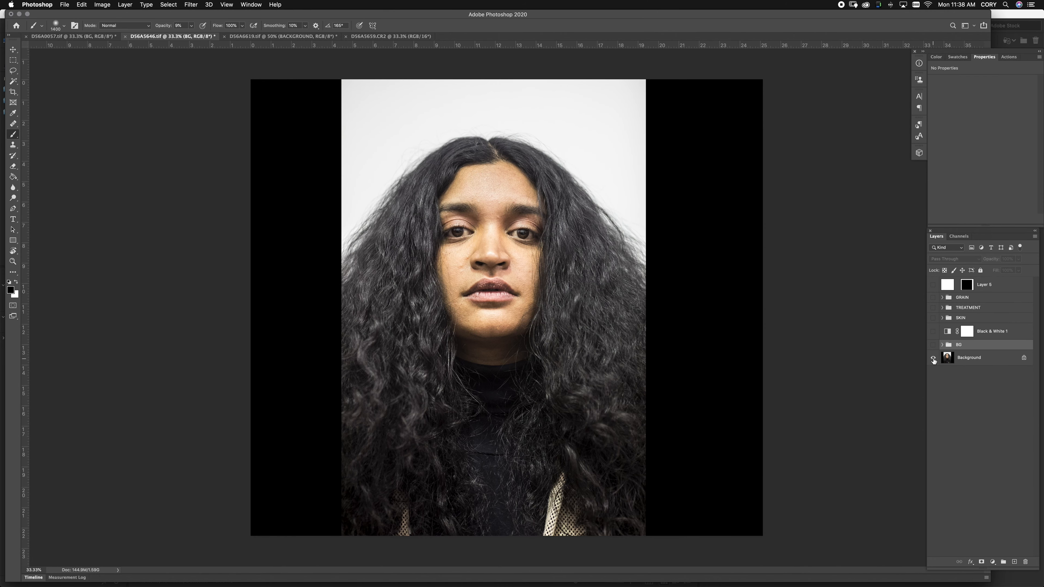
alt+click(933, 358)
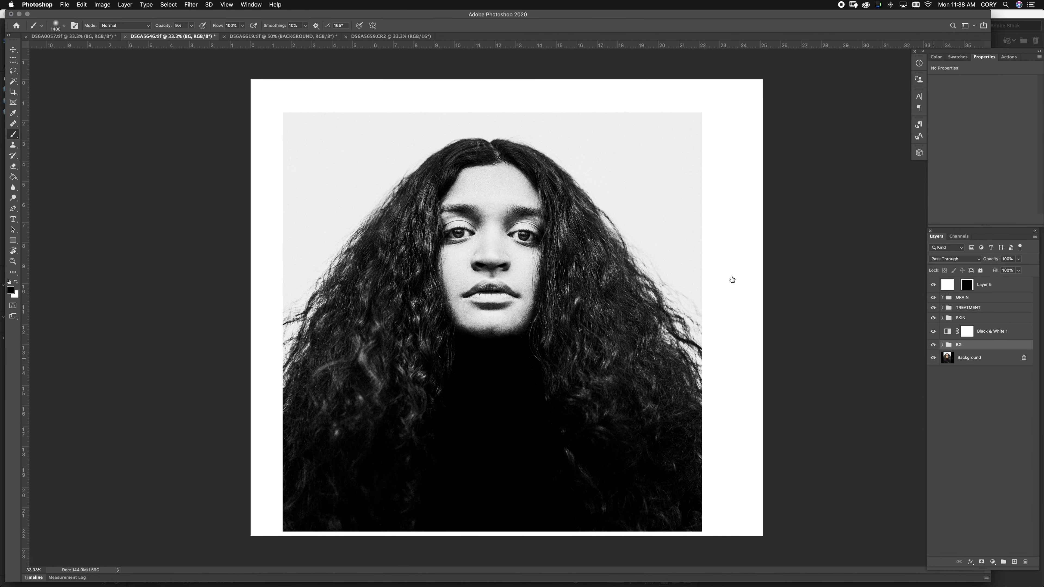
click(305, 38)
alt+click(932, 337)
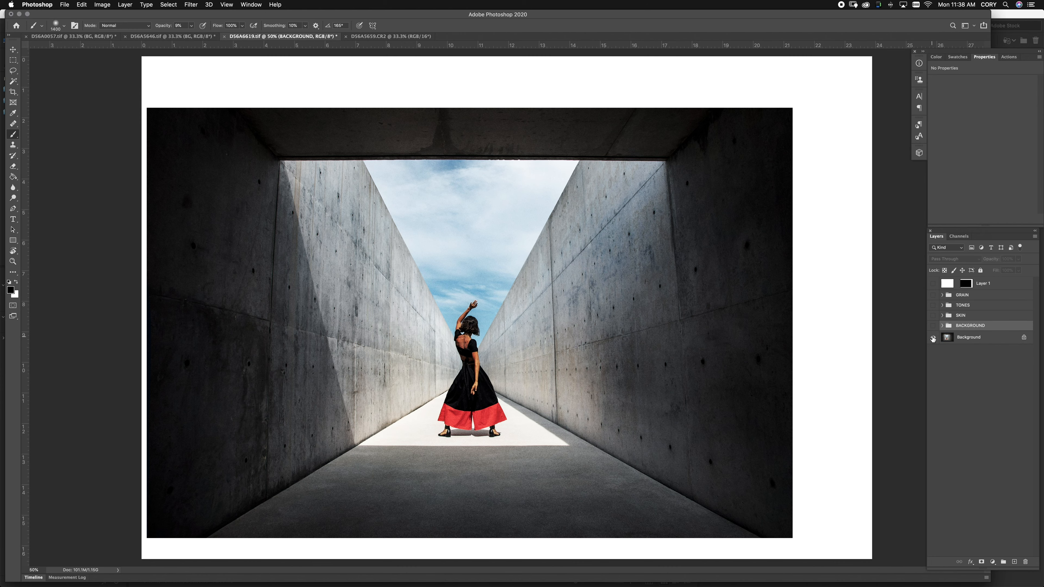
alt+click(933, 338)
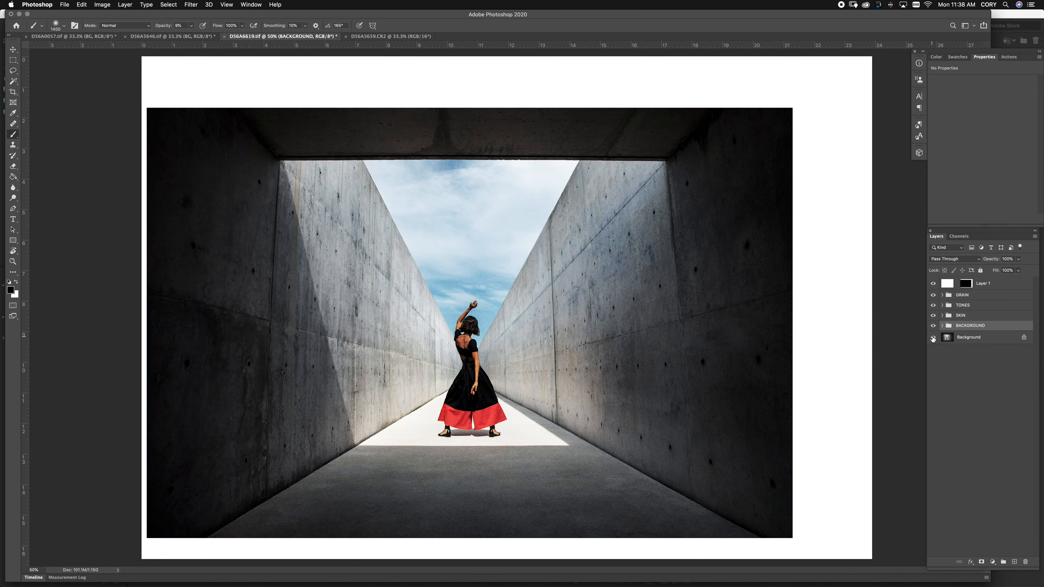